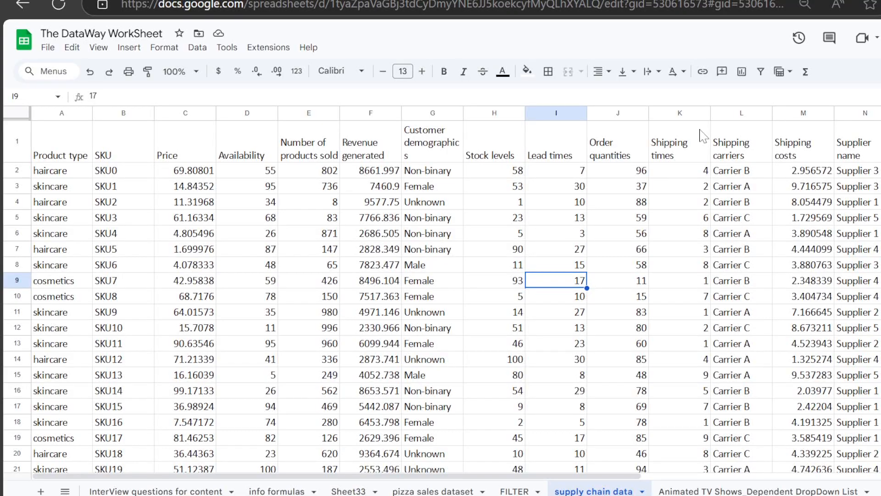
- Review the column headings in row 1 of the supply chain data sheet
click(20, 145)
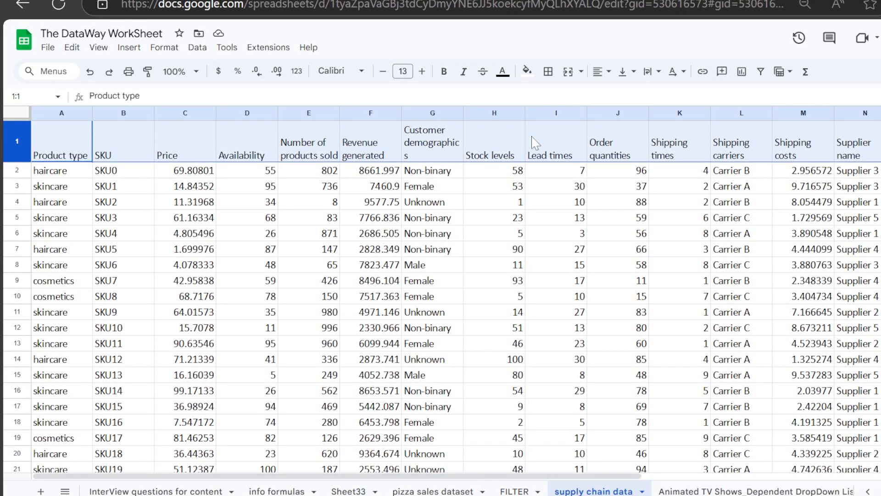
click(612, 234)
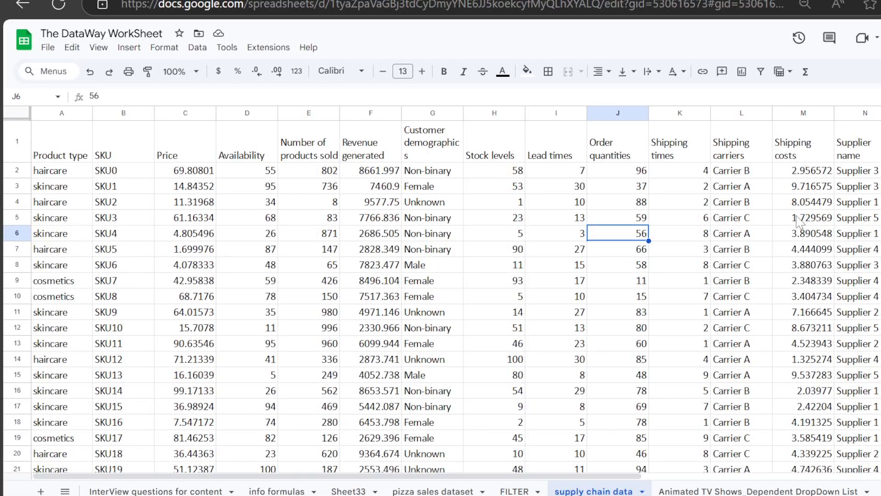
click(360, 146)
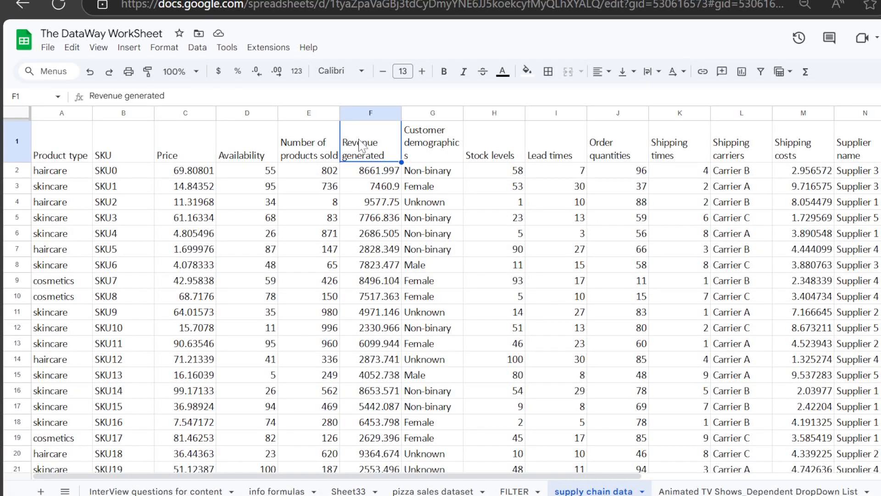
- Enlarge the supply chain data sheet by setting its zoom level to 125%
key(ctrl+plus)
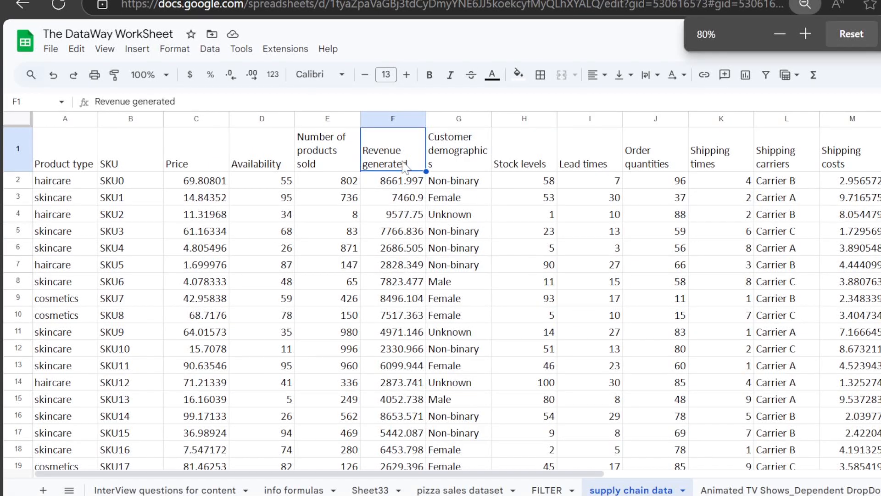
click(457, 232)
click(150, 74)
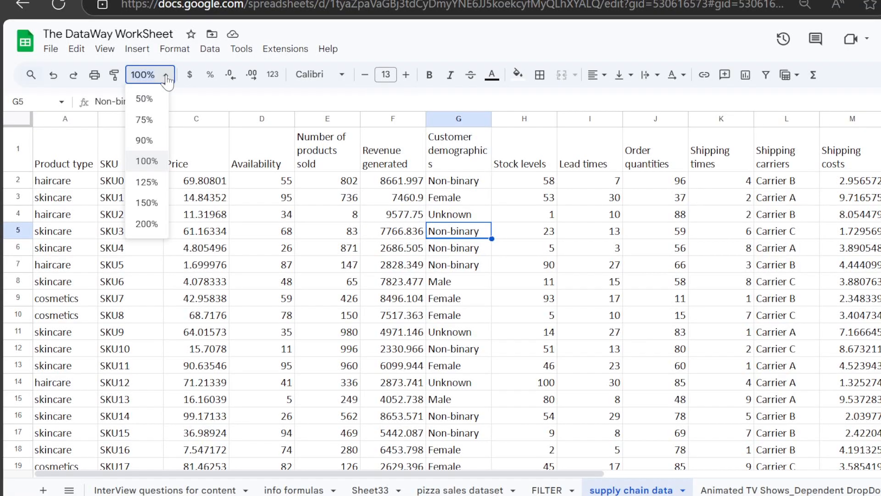
click(147, 186)
key(ctrl+minus)
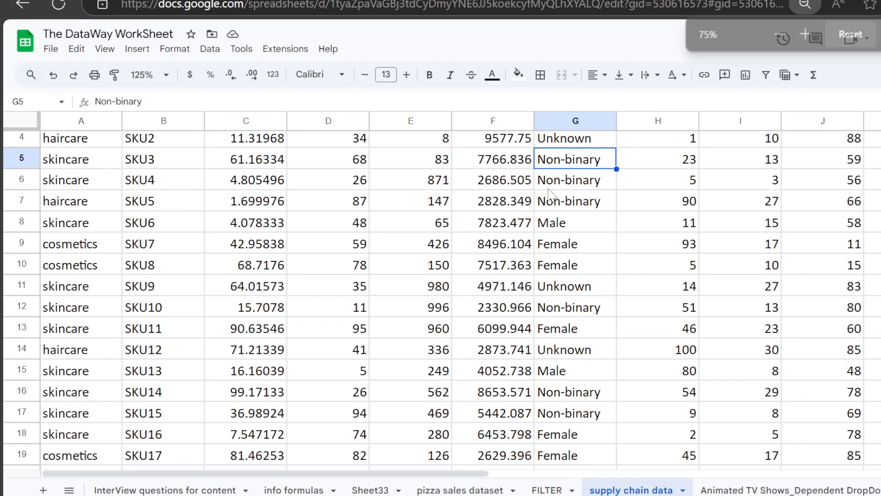
scroll(425, 161, up, 3)
- Look through the filter functions available for insertion, from FILTER to UNIQUE, without inserting one
click(157, 157)
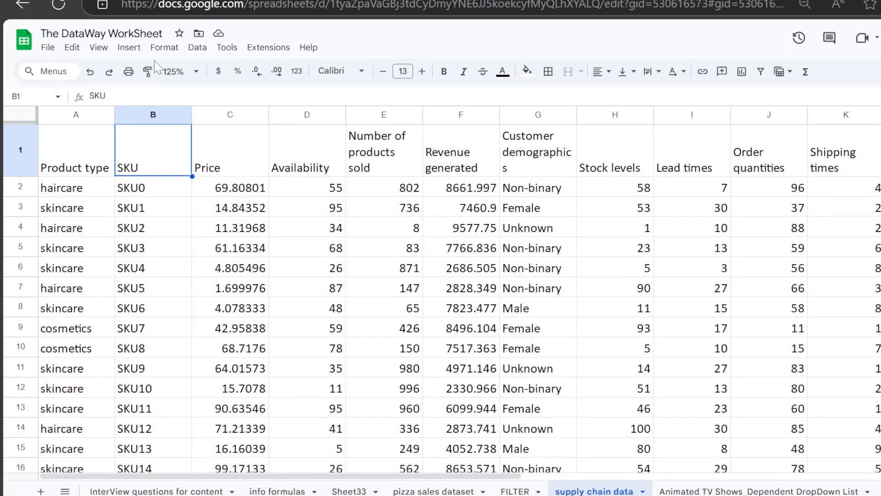
click(128, 48)
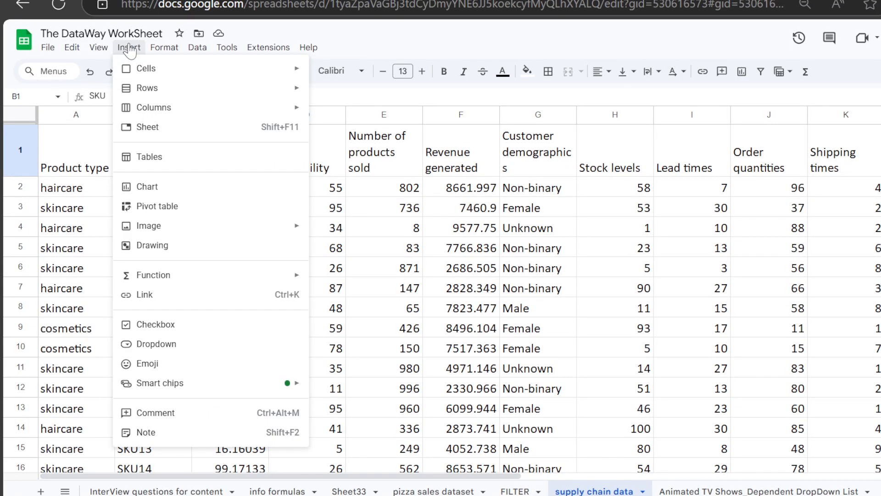
mouse_move(188, 286)
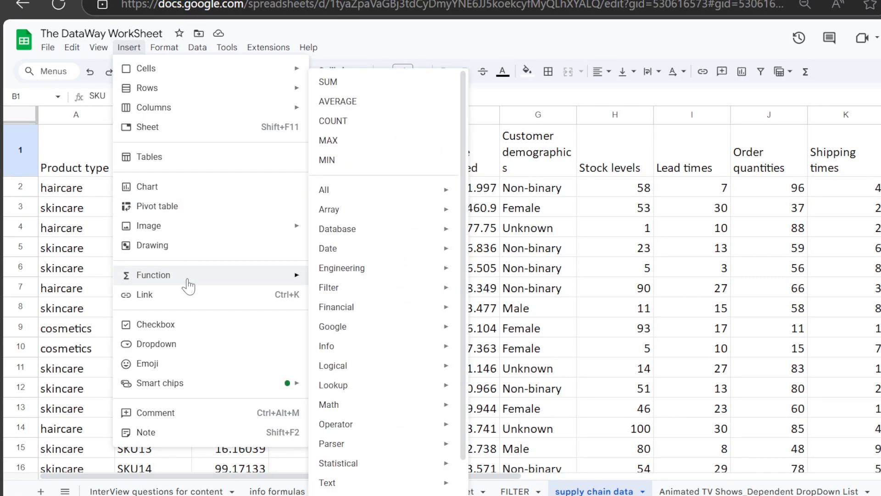
mouse_move(346, 292)
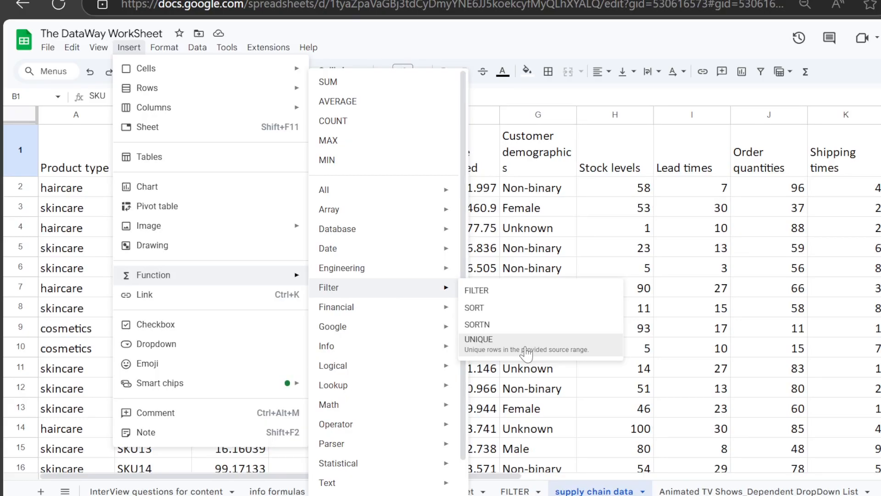
click(663, 211)
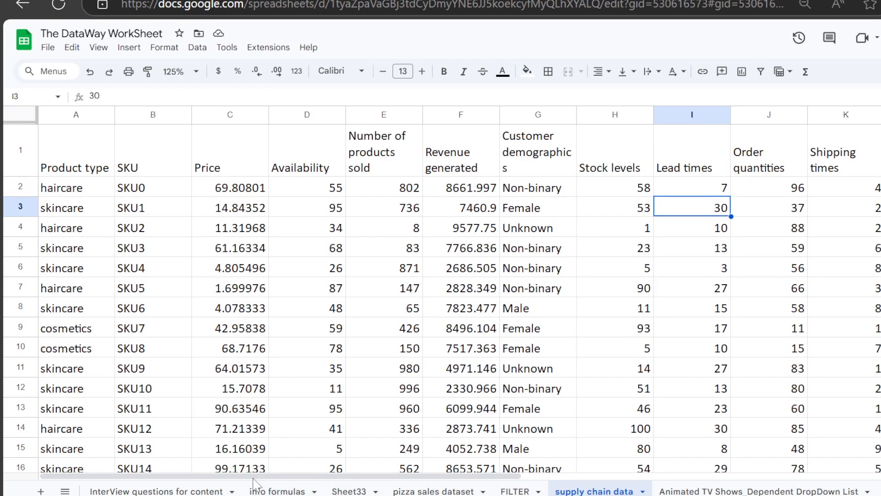
- Examine the rows and columns of the supply chain data, including the Shipping costs column
drag(269, 475, 220, 462)
scroll(94, 306, down, 6)
scroll(94, 305, up, 6)
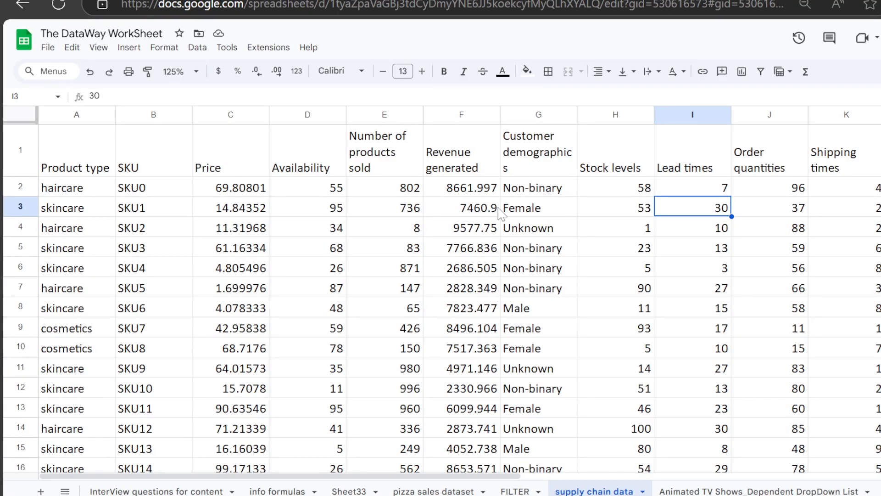
drag(496, 477, 818, 488)
scroll(404, 288, left, 15)
click(880, 150)
scroll(406, 271, down, 6)
scroll(406, 271, up, 6)
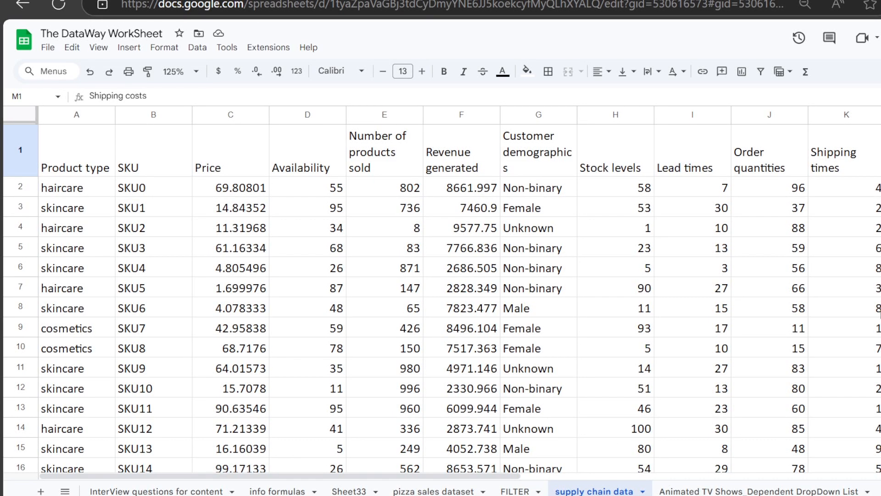
- Widen the Product type column in the supply chain data and look through its repeated entries
drag(115, 112, 160, 112)
scroll(123, 318, down, 10)
scroll(127, 320, up, 2)
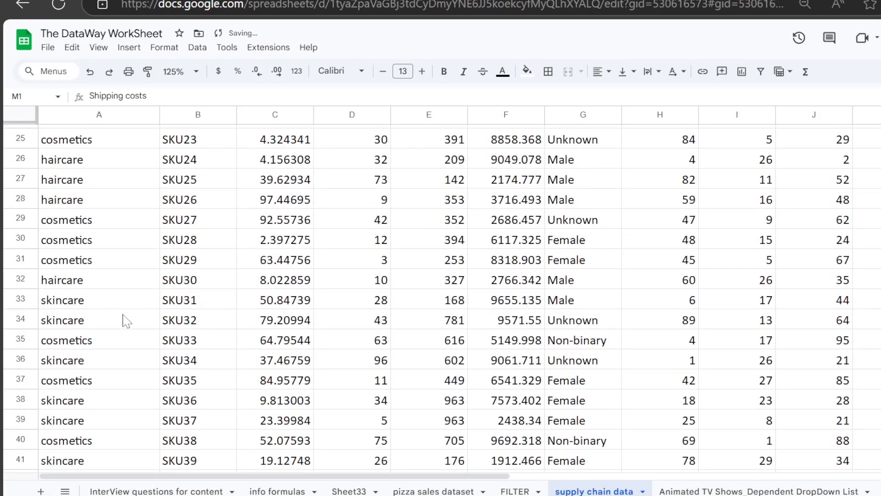
scroll(127, 320, up, 8)
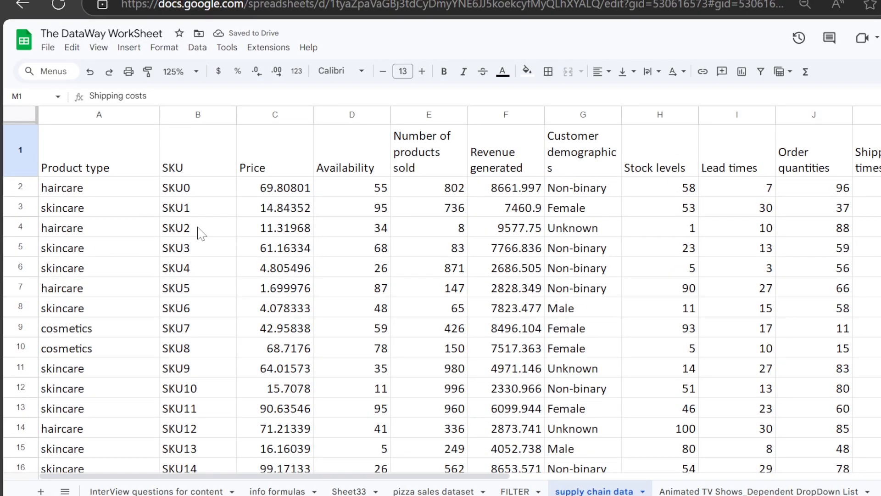
scroll(133, 315, down, 8)
scroll(134, 315, up, 8)
- View the UNIQUE function's description among the filter functions and leave without inserting it
click(140, 48)
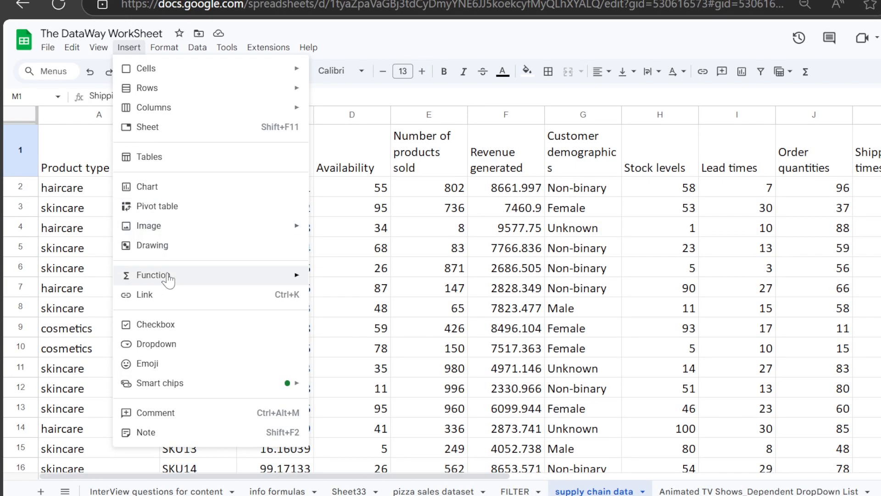
mouse_move(169, 278)
mouse_move(328, 290)
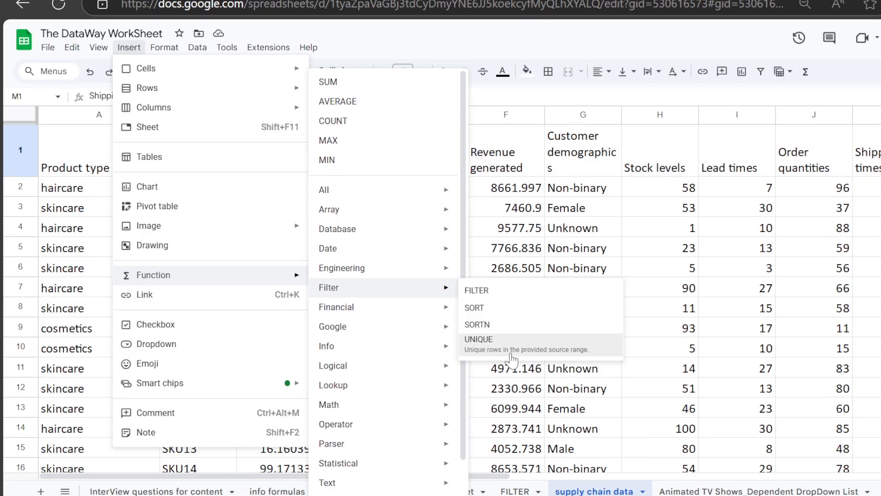
click(569, 391)
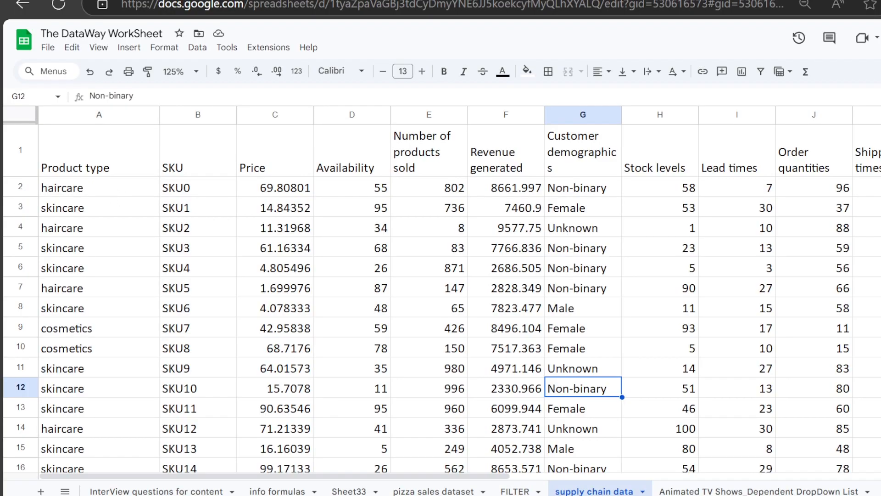
- Start a UNIQUE formula in cell B2 of the FILTER sheet
click(515, 492)
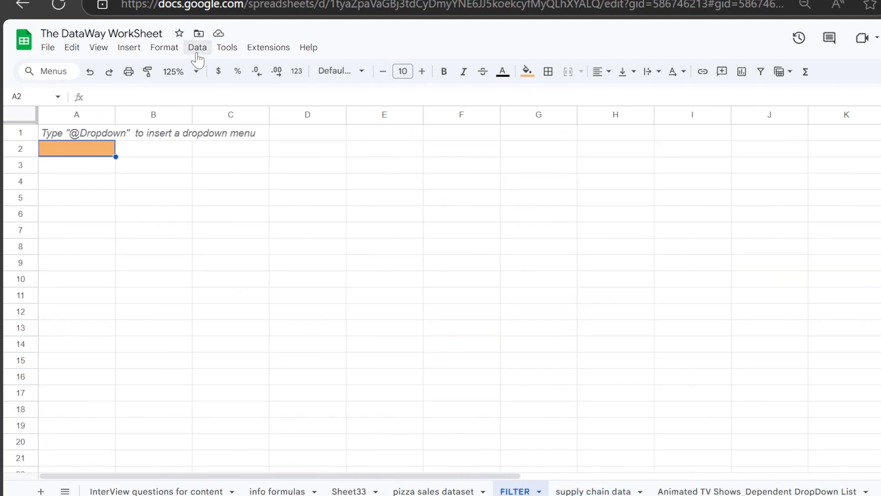
click(251, 245)
click(317, 219)
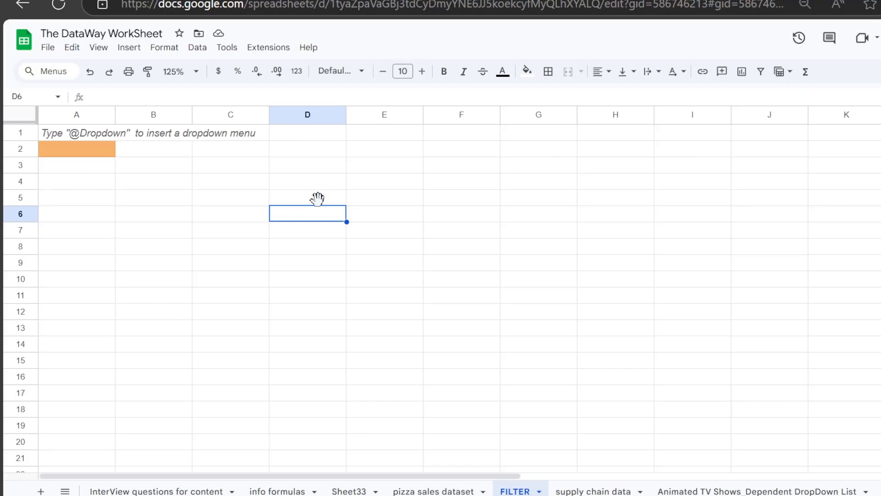
click(131, 155)
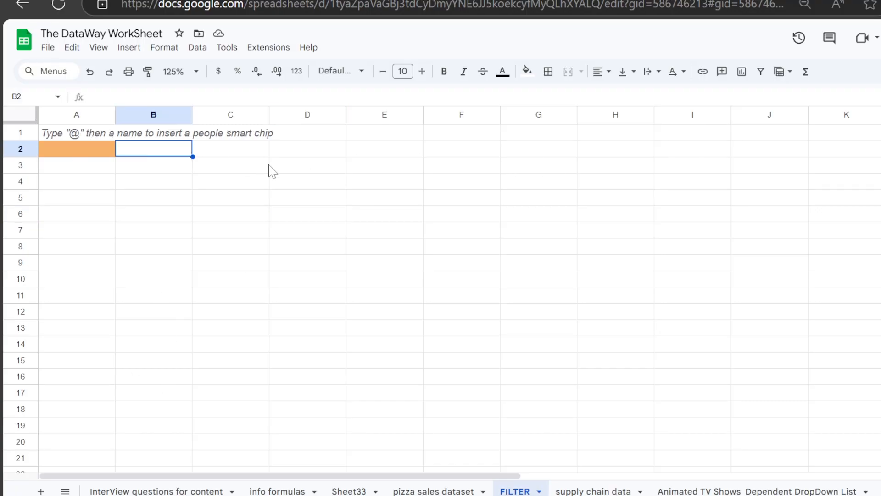
text(=uni)
key(Tab)
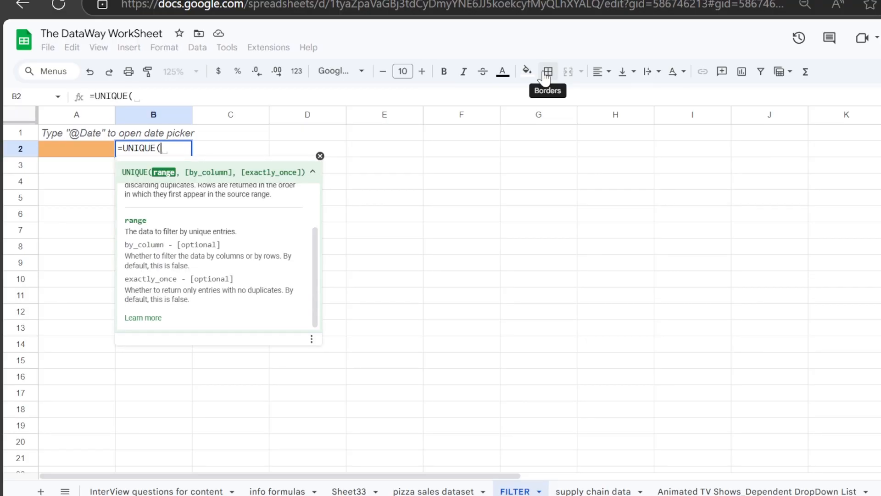
- Read the UNIQUE function's help on range, by_column and exactly_once, and close the help
scroll(215, 252, up, 2)
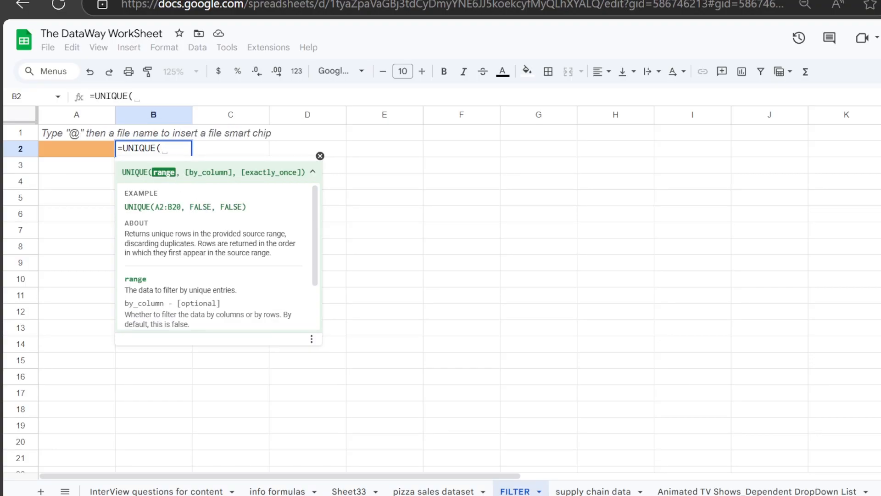
scroll(246, 225, down, 2)
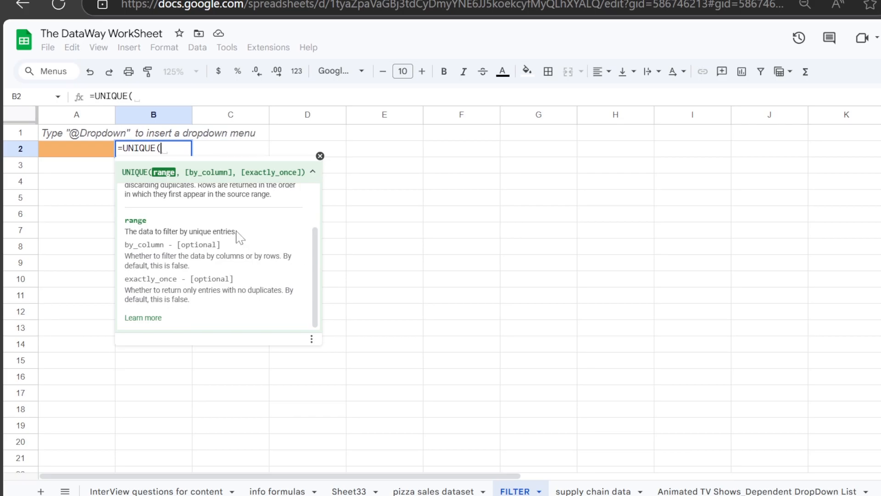
scroll(241, 278, up, 2)
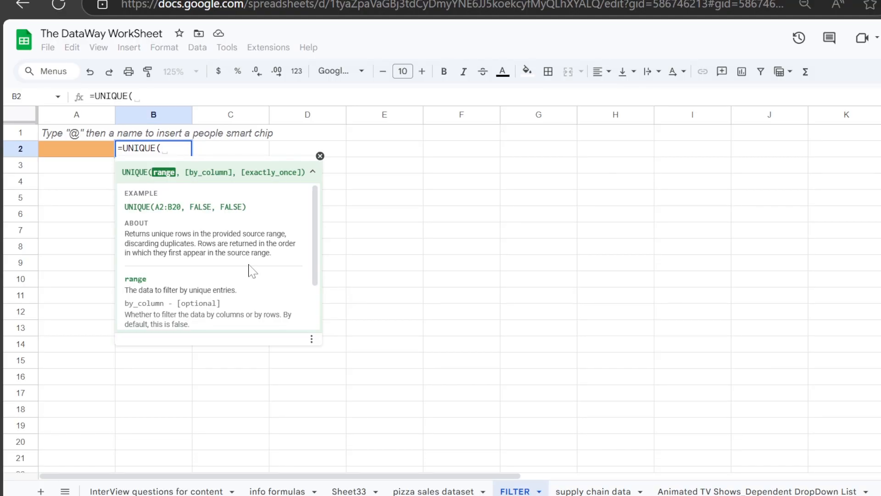
click(320, 155)
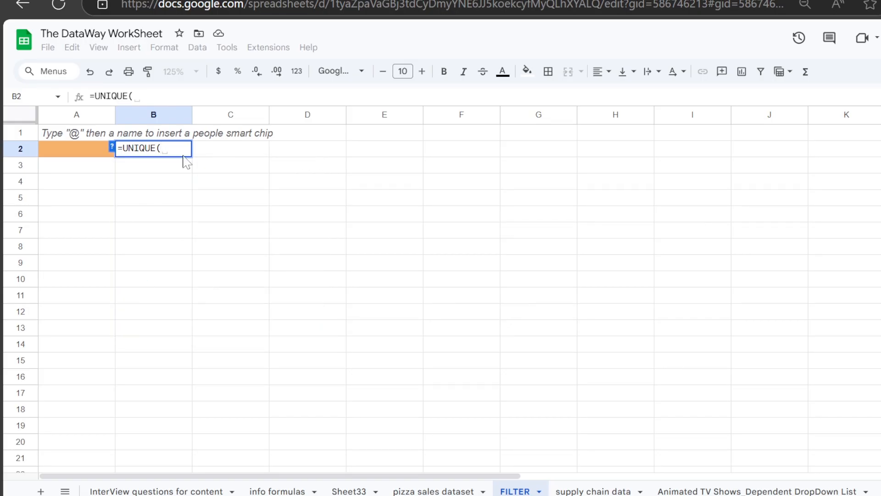
- Complete the UNIQUE formula with column A of the supply chain data sheet as its range
click(585, 492)
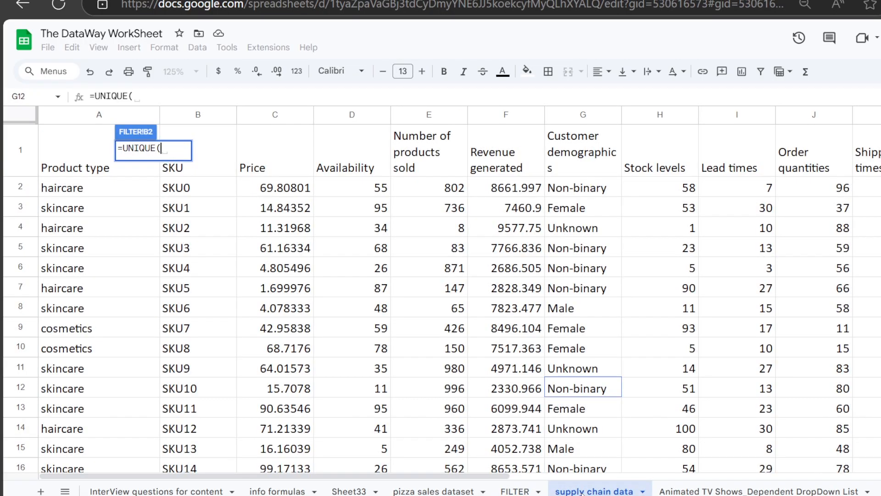
click(79, 117)
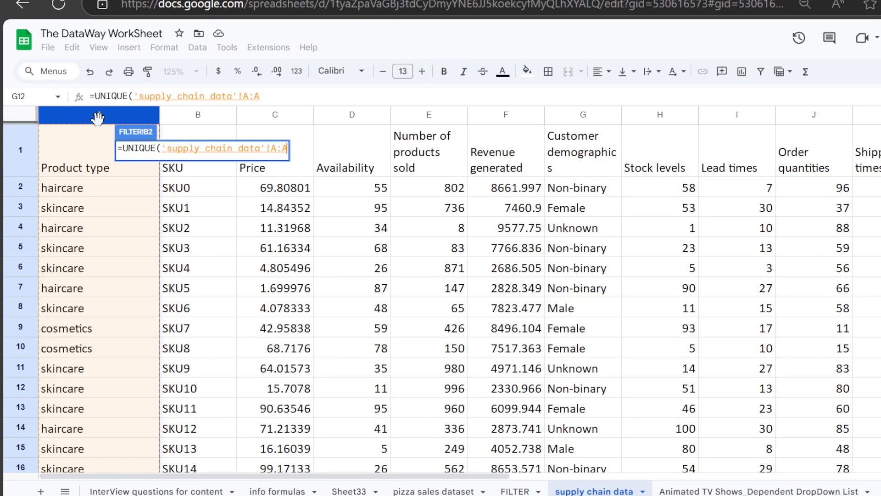
text())
key(Return)
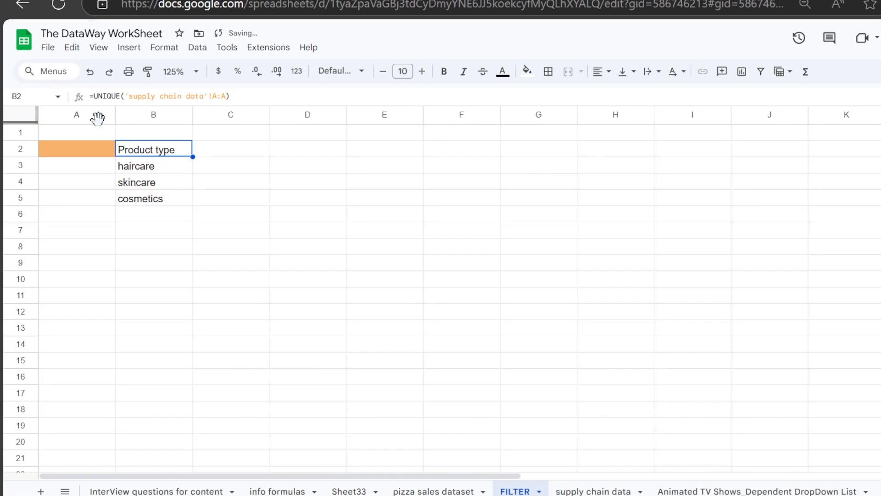
- Review the extracted product types in cells B3:B5 of the FILTER sheet
click(256, 237)
drag(175, 167, 176, 198)
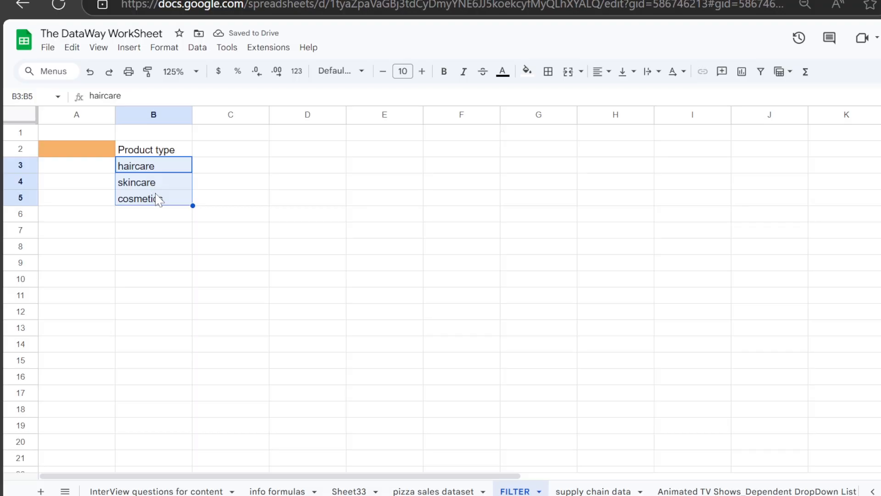
click(351, 186)
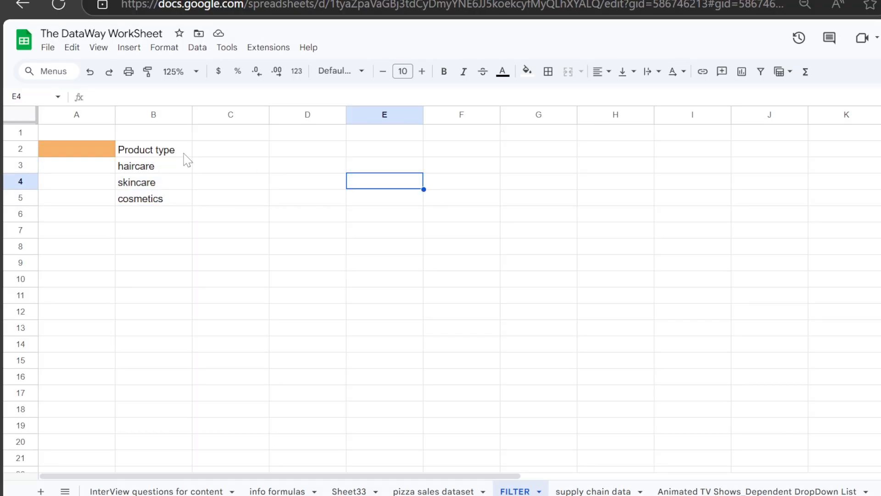
- Check the Product type entries in the supply chain data sheet and view its columns through Production volumes
click(594, 491)
scroll(124, 257, down, 5)
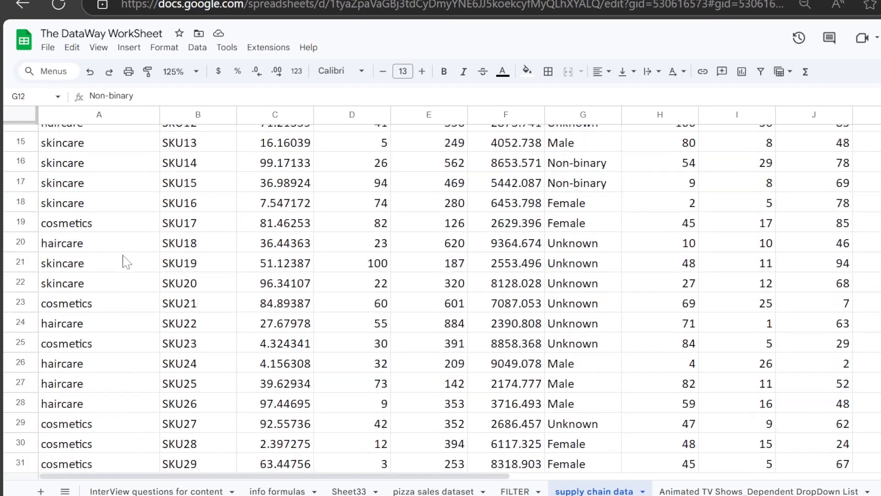
scroll(124, 262, up, 5)
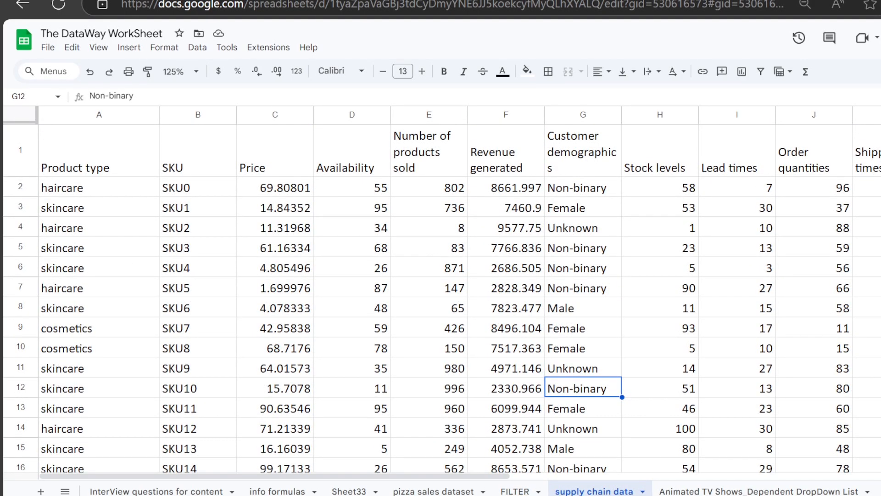
drag(475, 476, 768, 479)
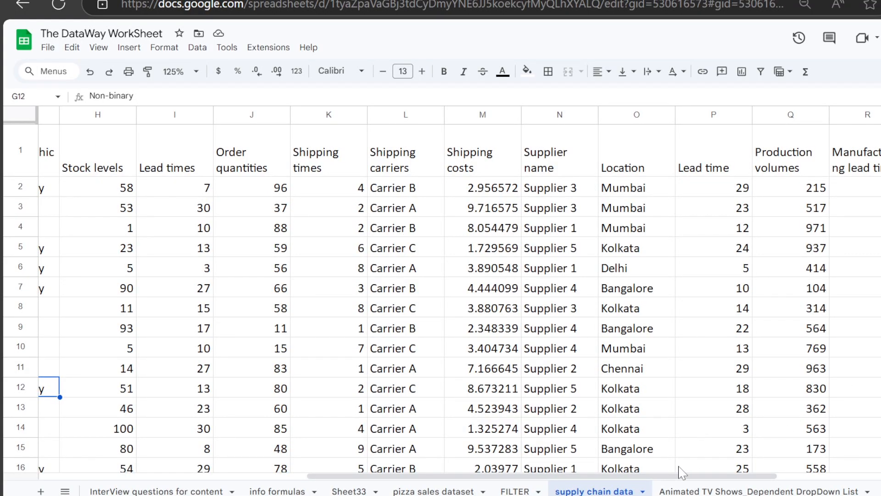
drag(683, 478, 660, 485)
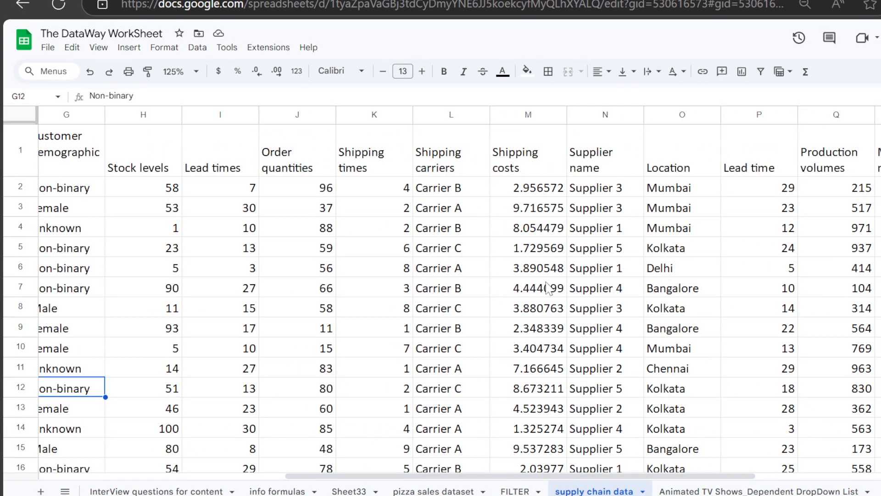
- Return to the FILTER sheet and inspect the UNIQUE formula in cell B2
drag(570, 478, 316, 480)
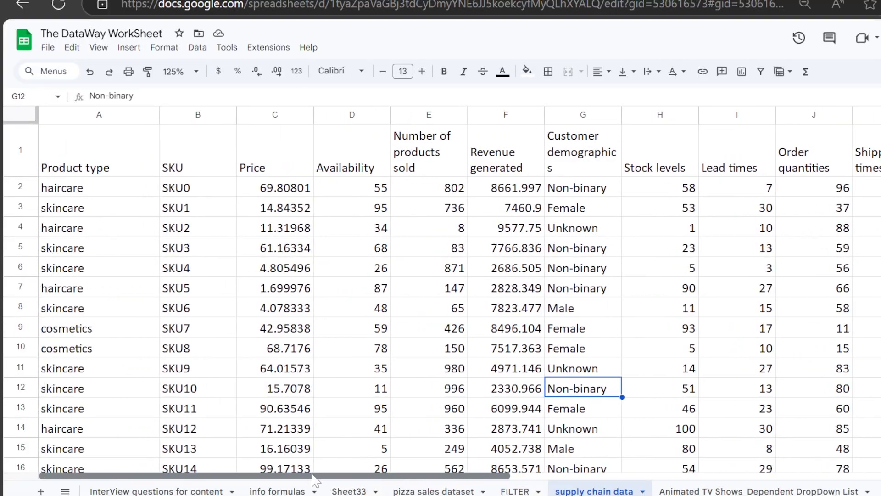
click(525, 492)
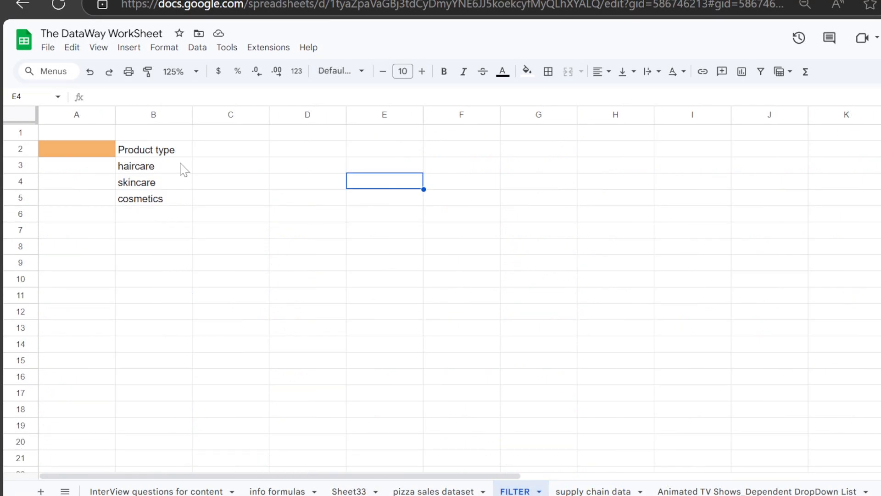
click(171, 153)
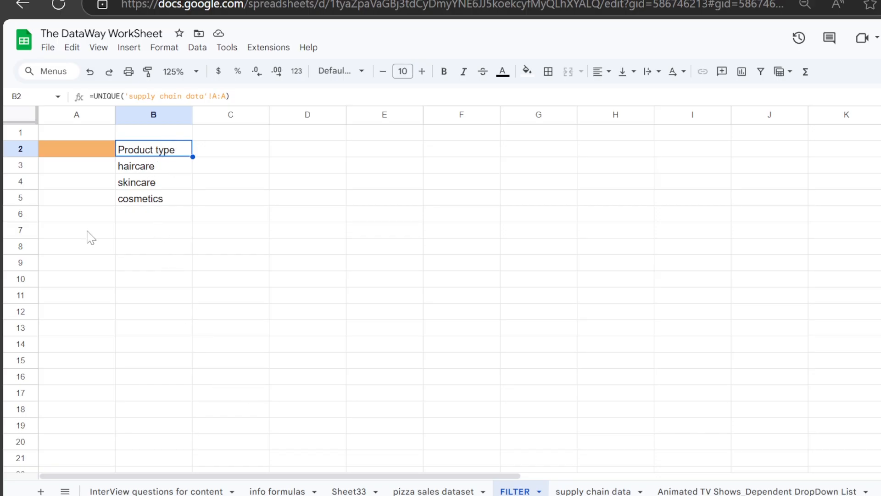
- Duplicate the last data row of the supply chain data sheet, row 101, into row 102
click(615, 491)
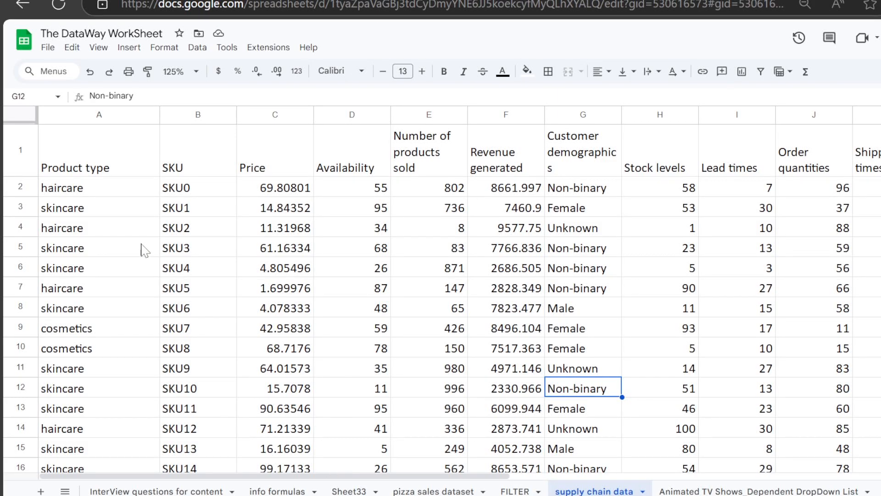
click(133, 229)
key(ctrl+Down)
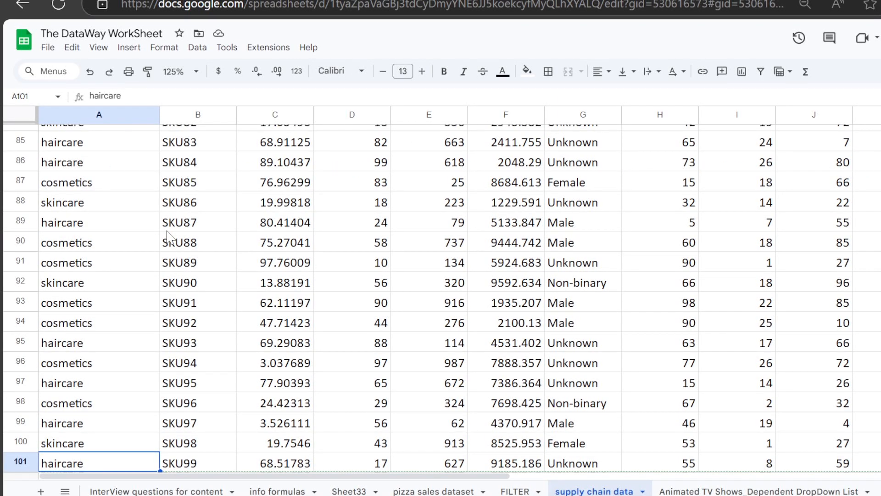
scroll(618, 281, down, 4)
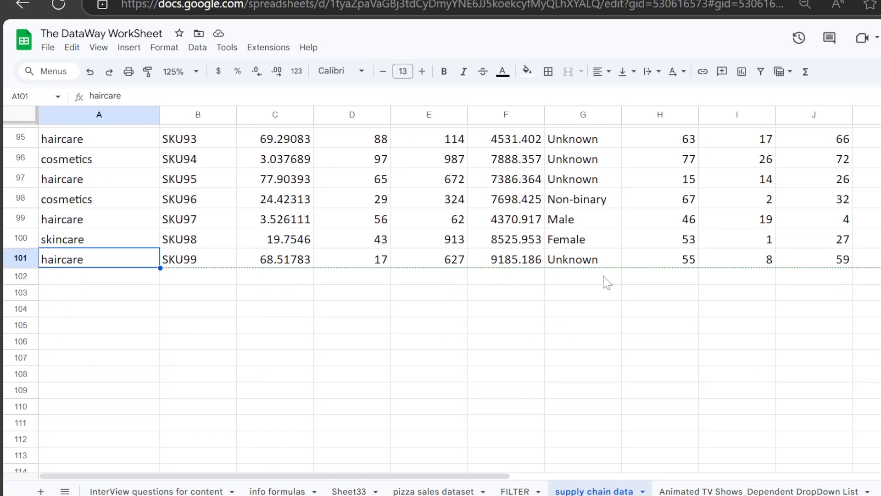
key(ctrl+Up)
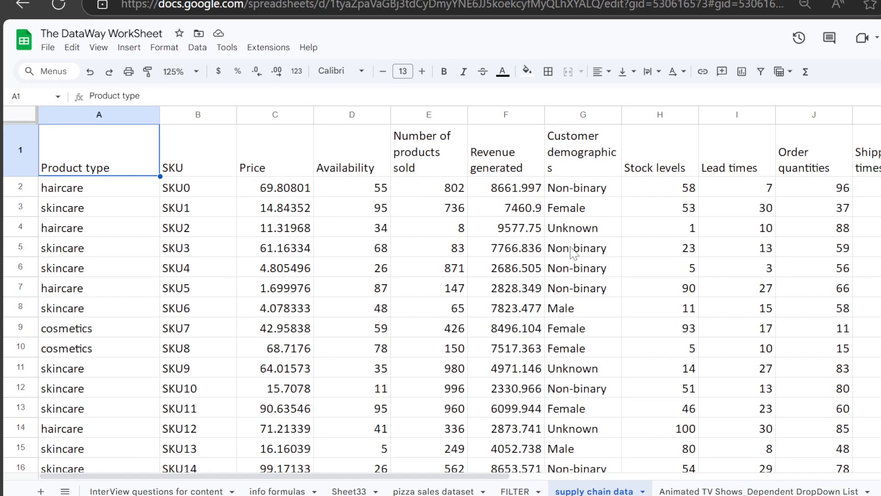
key(ctrl+Down)
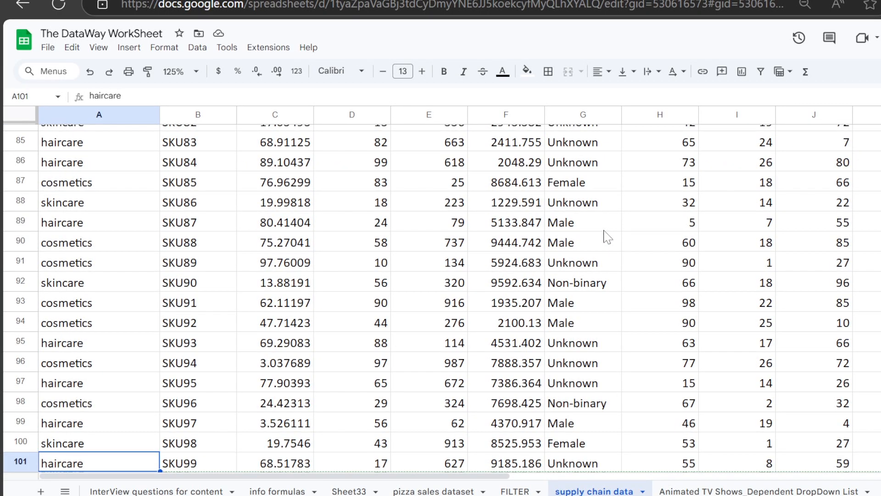
scroll(602, 232, down, 3)
click(78, 380)
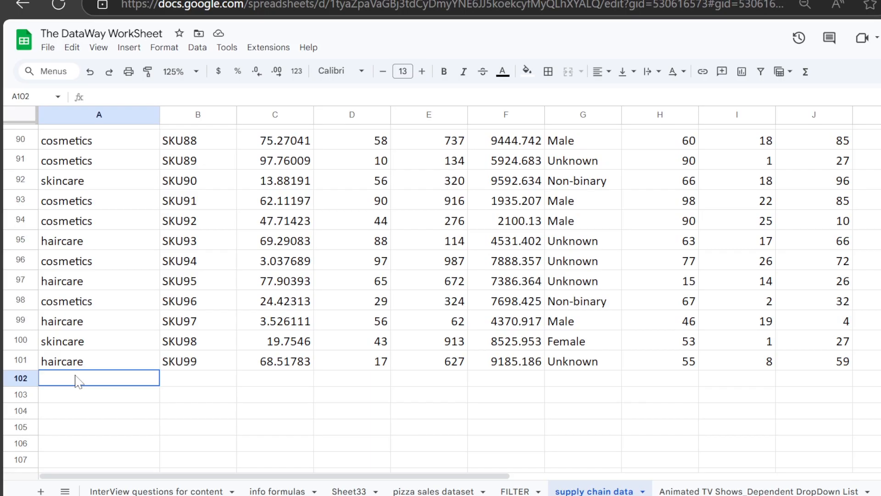
click(29, 359)
key(ctrl+c)
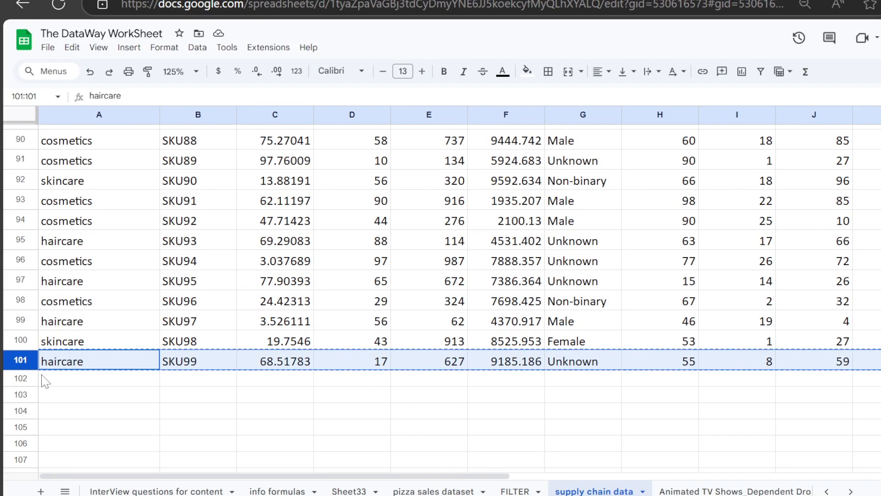
click(46, 381)
key(ctrl+v)
click(358, 398)
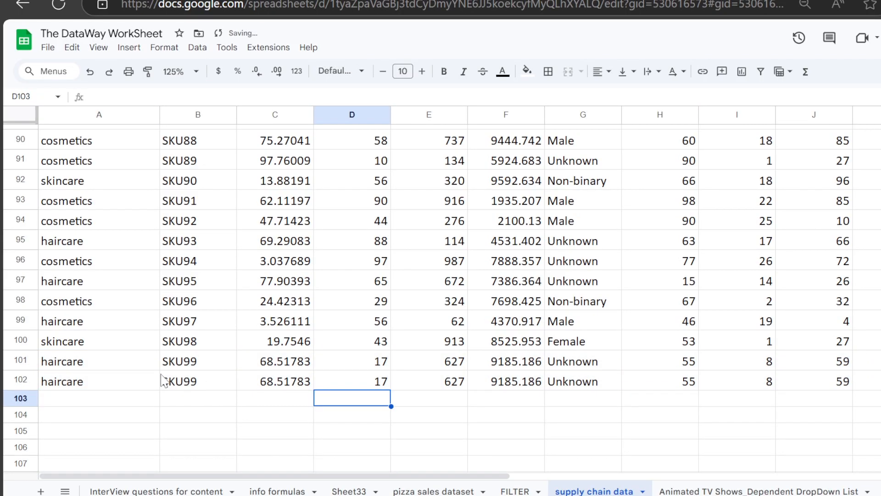
- Change the Product type in cell A102 to medicinal
click(138, 384)
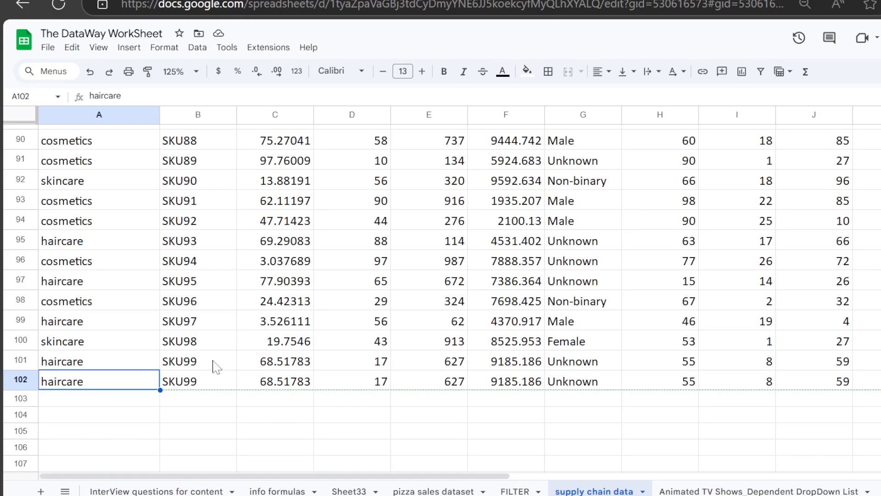
text(medici)
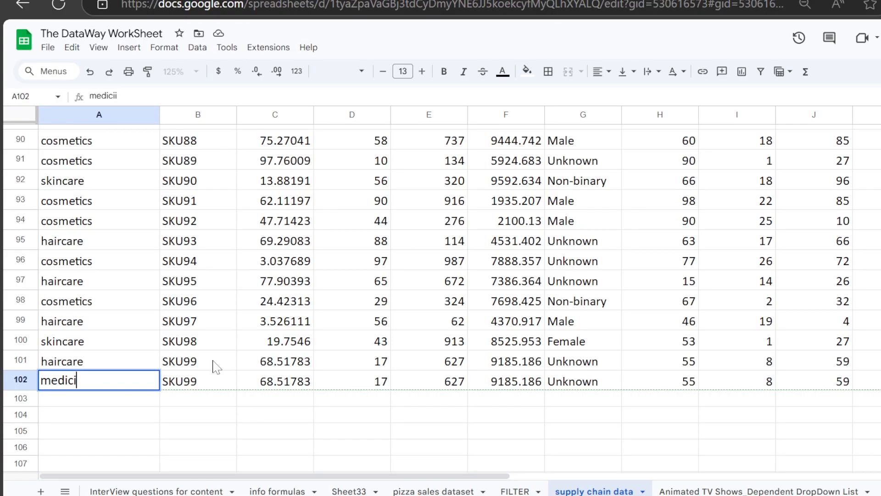
text(nal)
key(Return)
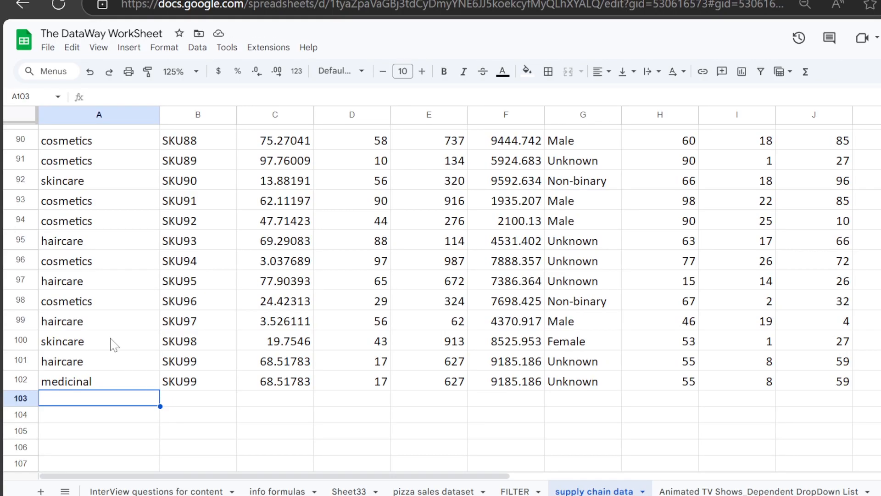
- Check the UNIQUE list on the FILTER sheet for the new medicinal entry and compare it with cell A102 of the source data
click(519, 491)
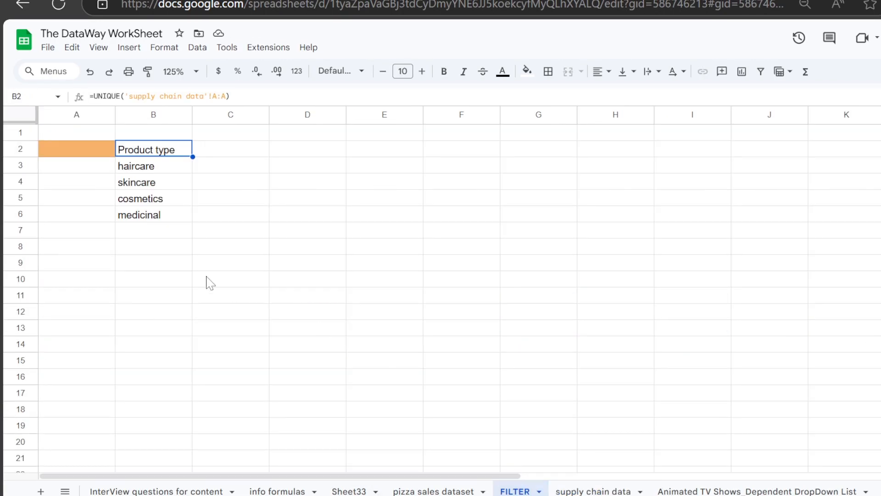
click(160, 219)
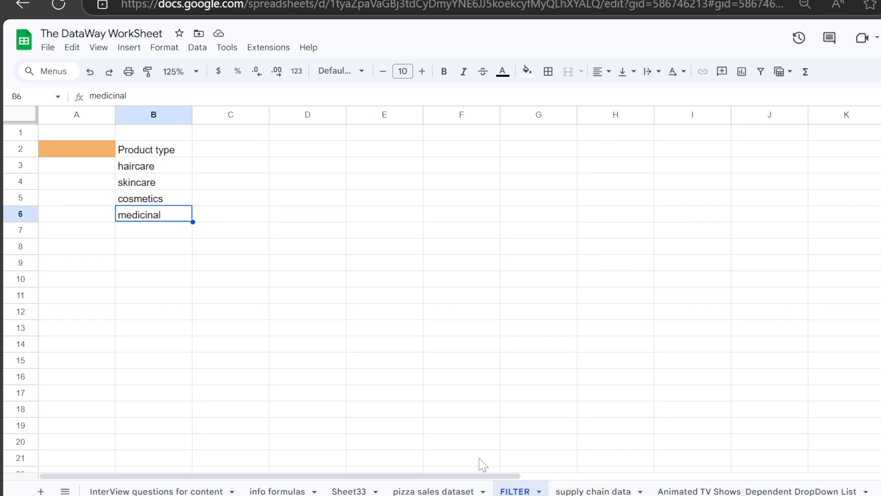
click(564, 492)
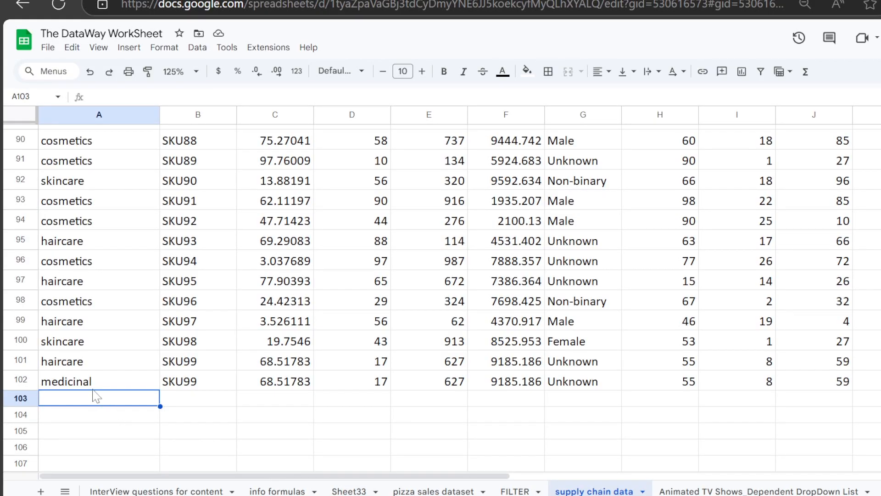
click(101, 381)
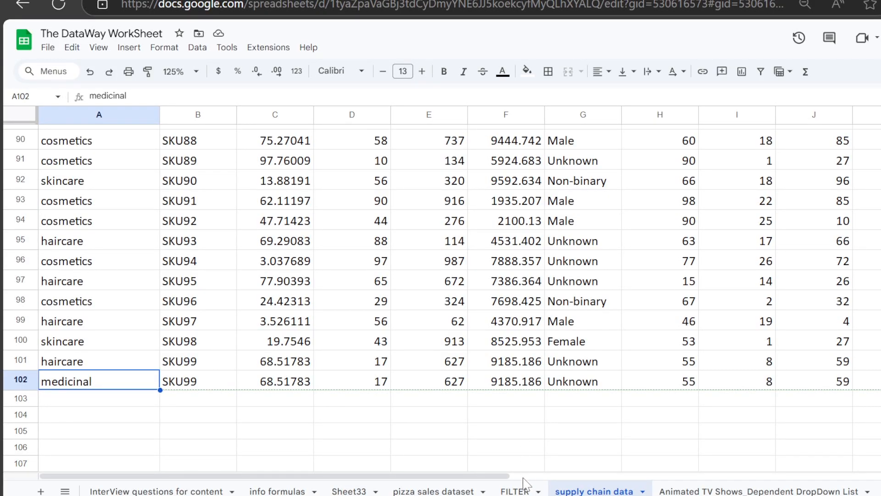
click(515, 490)
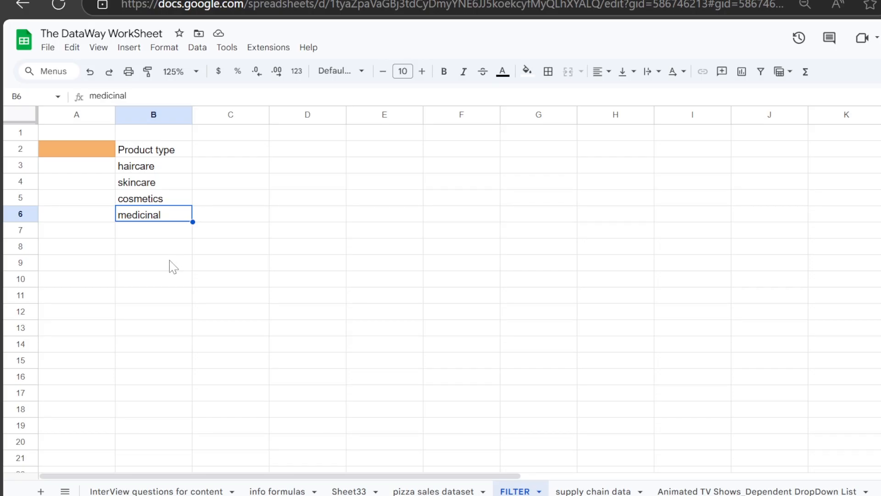
- Examine the UNIQUE output range in column B of the FILTER sheet and the empty cells beneath it where the list can expand
click(305, 156)
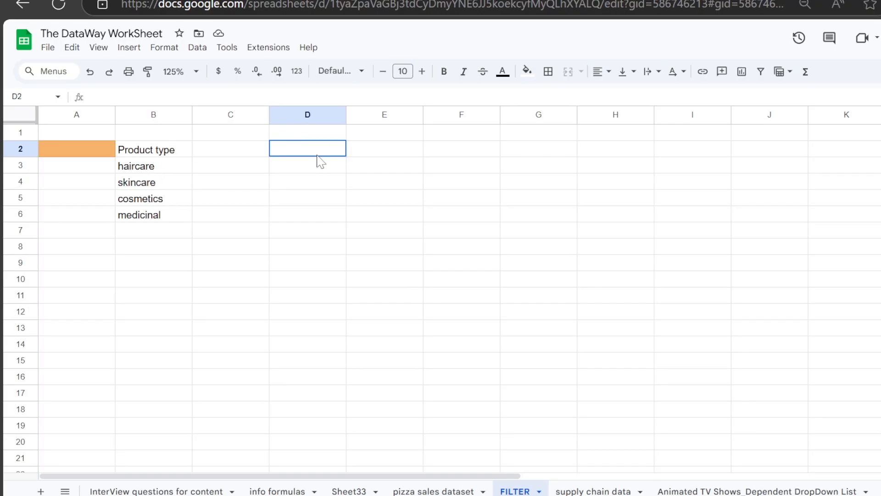
drag(168, 156, 176, 301)
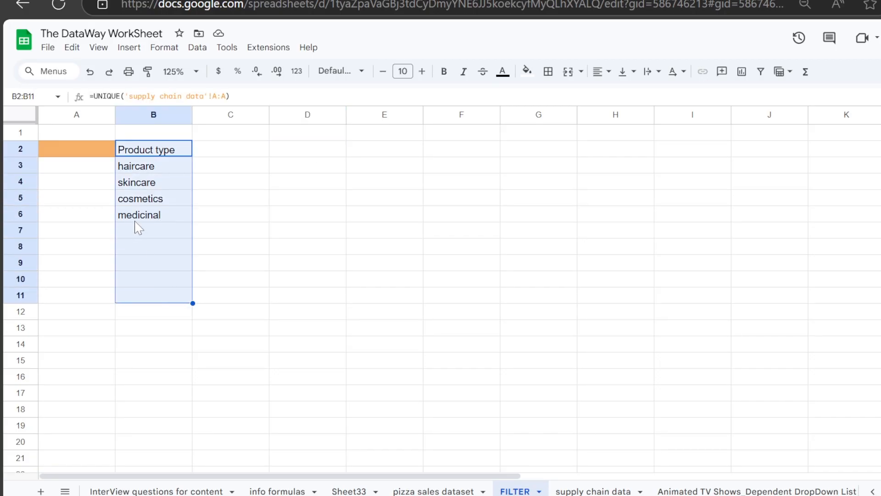
click(333, 152)
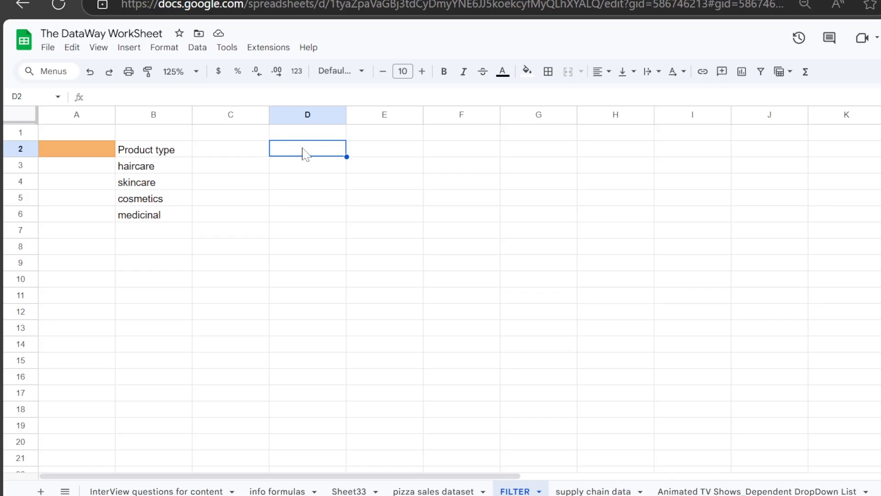
drag(184, 152, 170, 299)
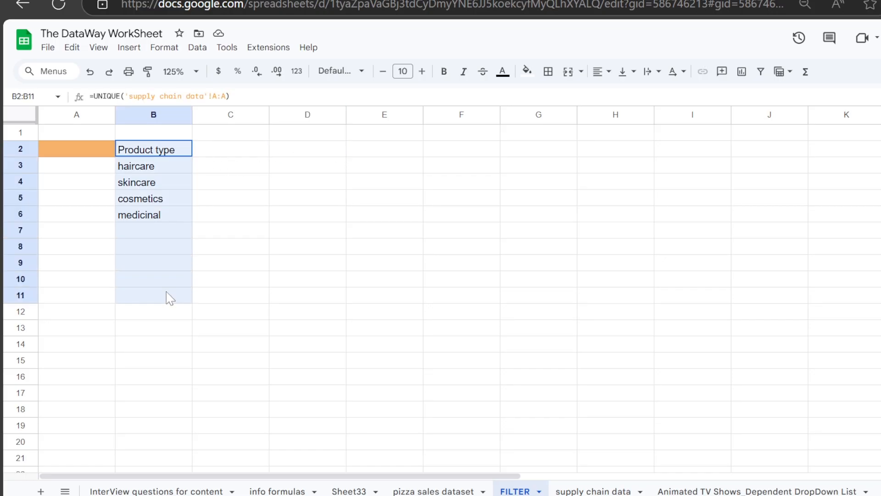
click(150, 232)
key(Down)
key(Down)
key(Down)
key(Down)
key(Down)
key(Down)
key(Down)
key(Down)
key(Down)
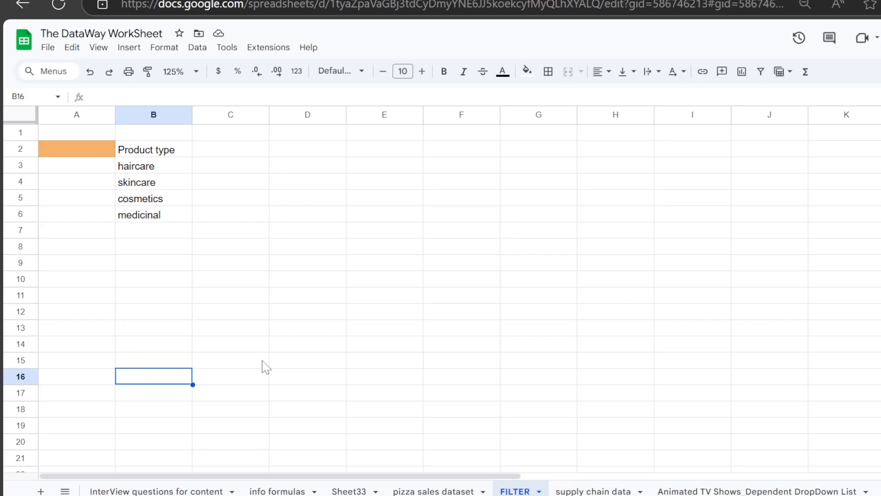
click(322, 154)
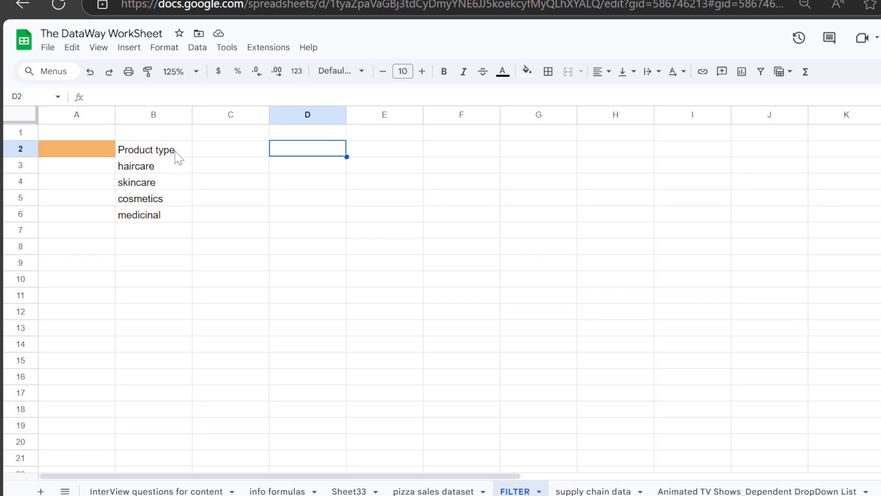
- Clear the UNIQUE formula and its results from B2:B7 of the FILTER sheet
drag(180, 156, 191, 235)
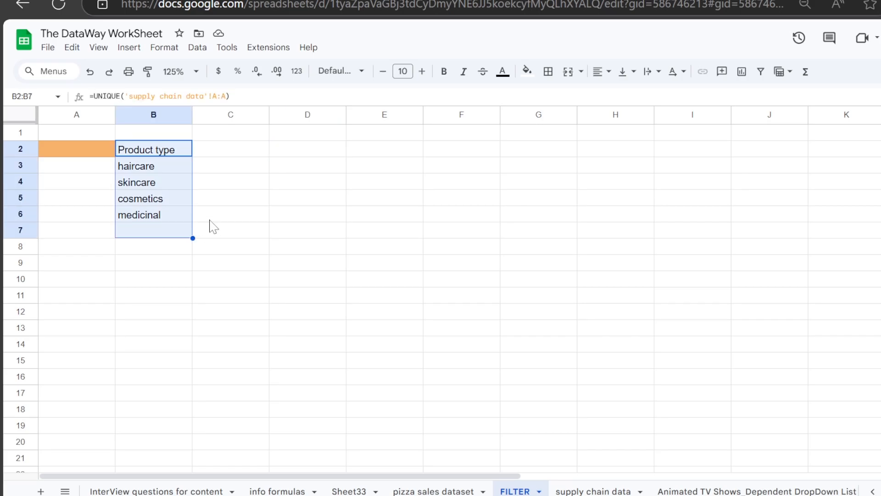
key(Delete)
click(210, 152)
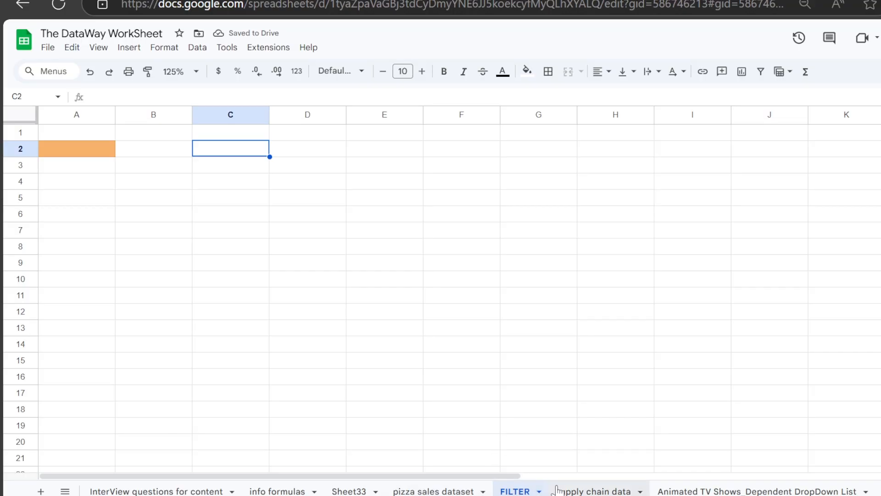
- Go back to the header row of the supply chain data sheet and look over its column headings
click(473, 490)
click(561, 490)
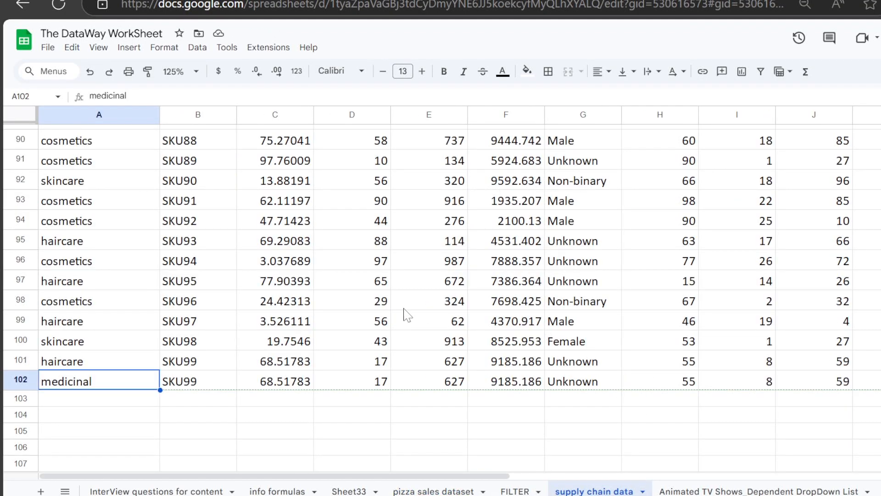
scroll(402, 255, up, 10)
click(427, 270)
key(ctrl+Up)
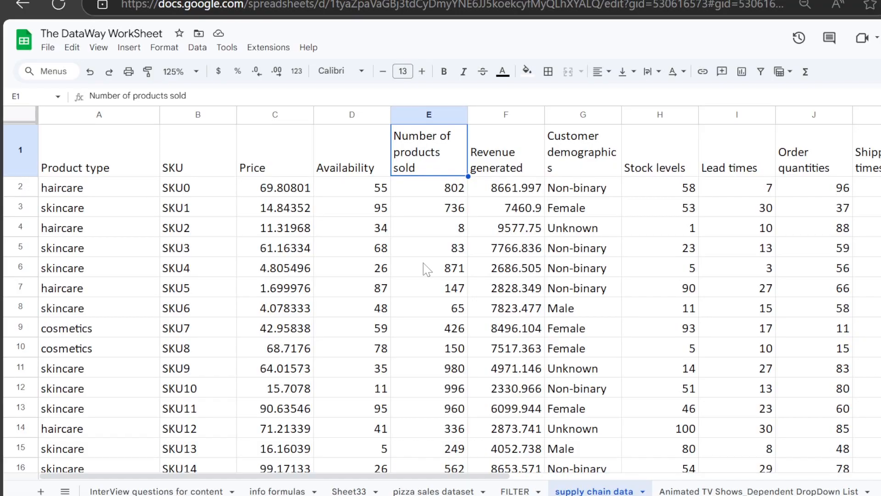
key(Left)
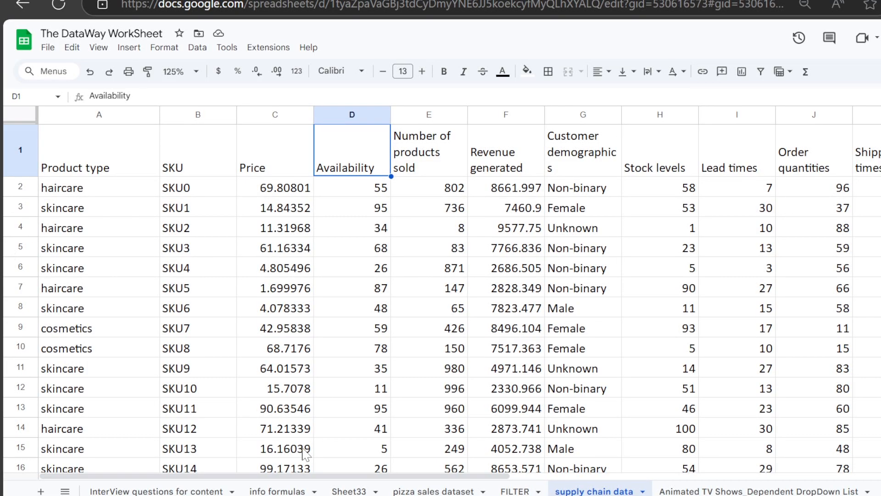
mouse_move(310, 478)
mouse_down()
mouse_move(460, 478)
mouse_move(311, 478)
mouse_up()
- Examine the Product type header and entries in column A and view the available insert options
click(120, 164)
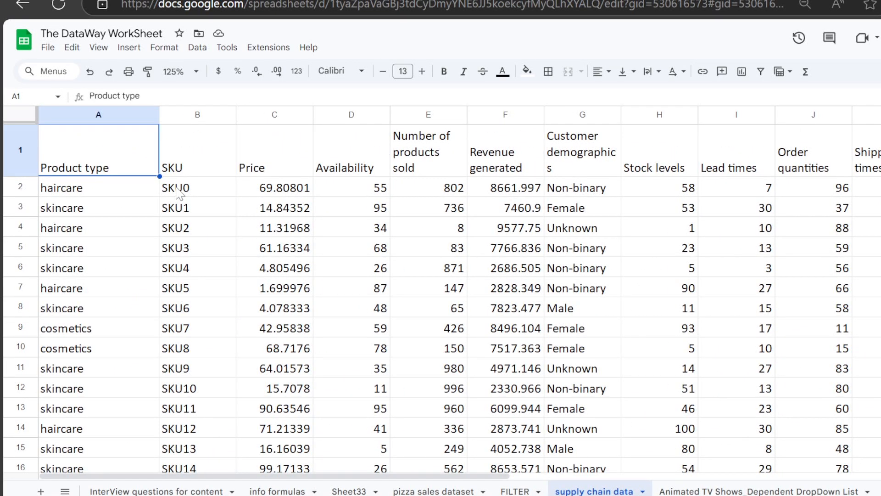
click(101, 250)
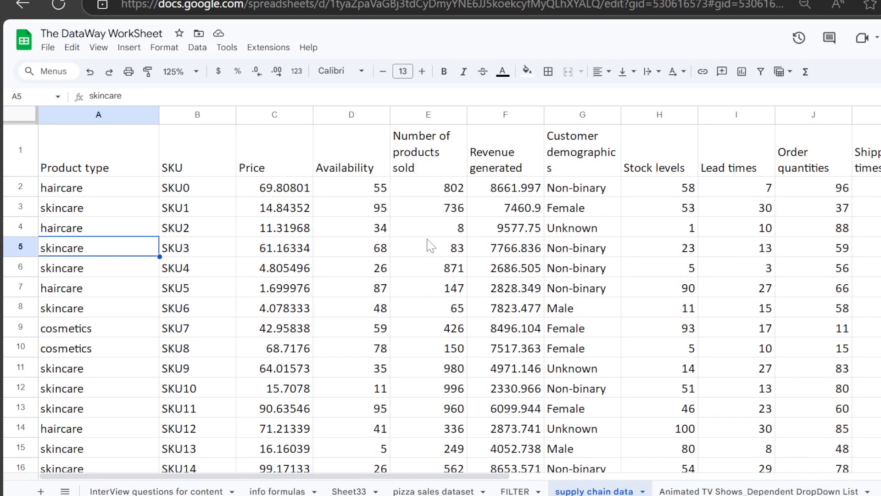
click(113, 167)
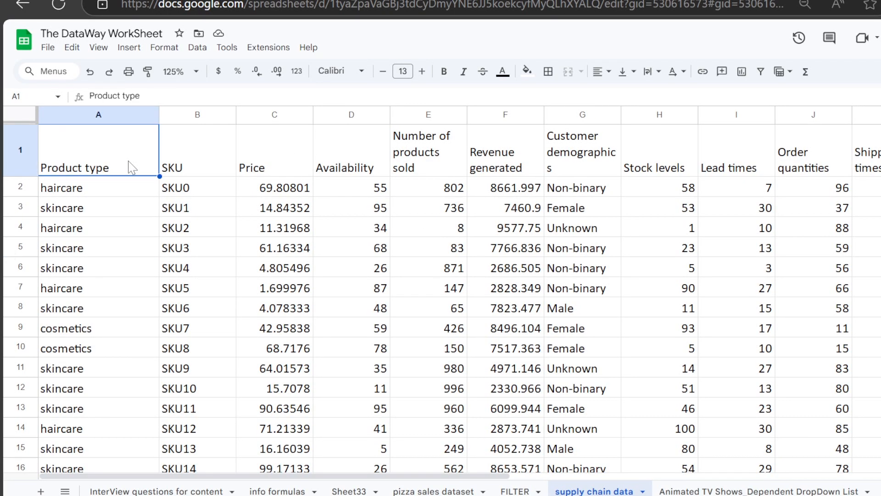
click(388, 227)
click(143, 163)
click(129, 47)
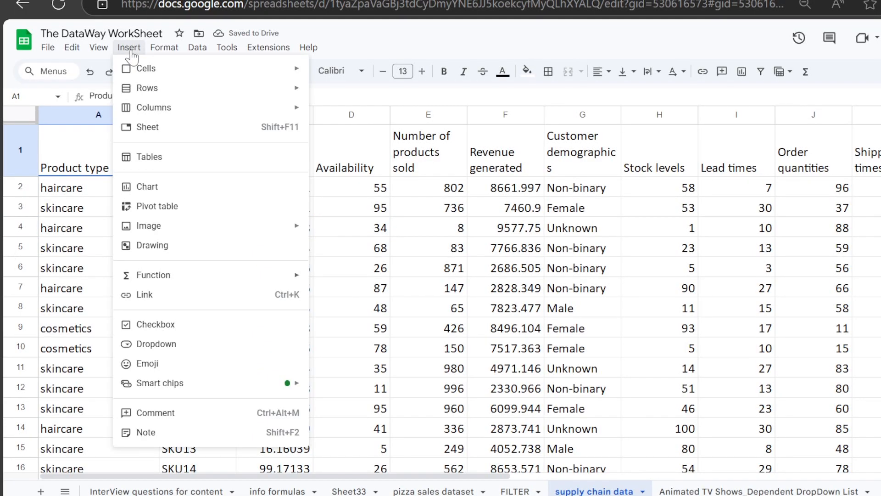
click(429, 248)
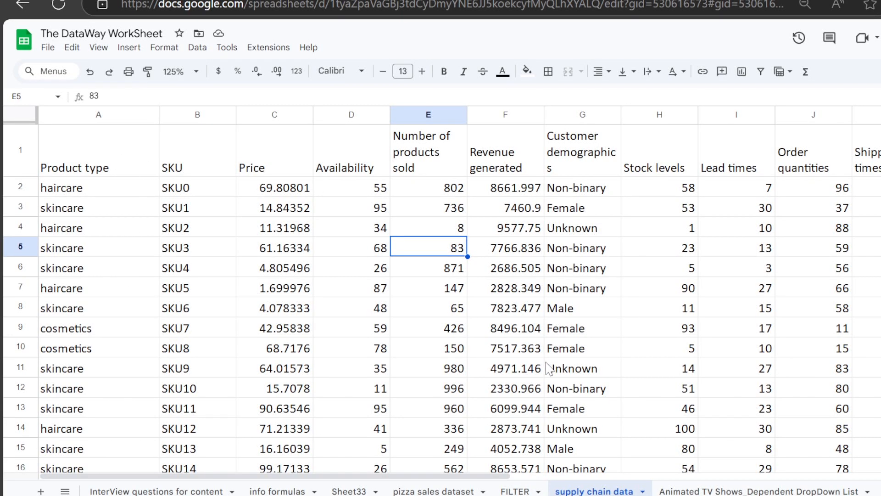
- Start a FILTER formula in cell A2 of the FILTER sheet and consult the function's syntax help
click(515, 492)
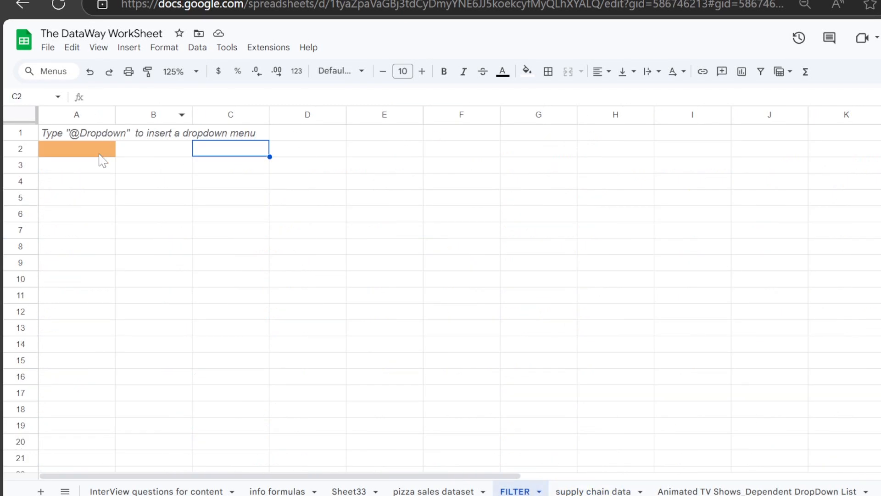
click(99, 159)
text(=)
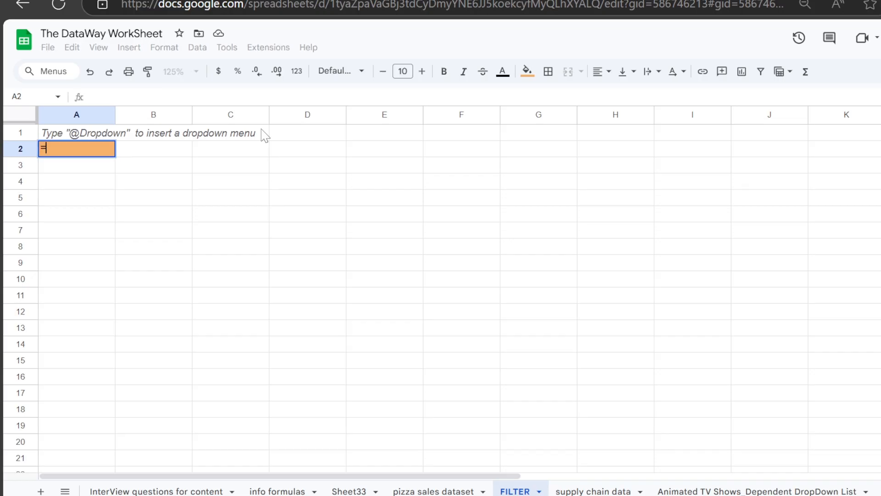
text(FILTER()
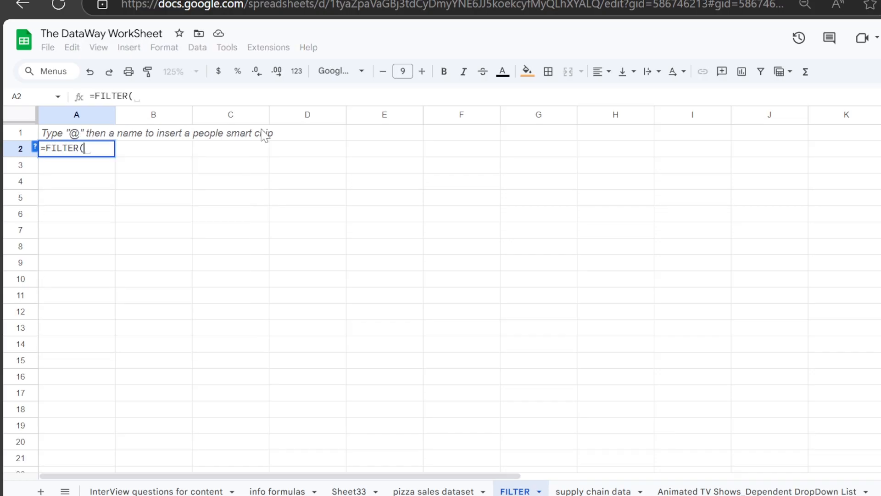
click(35, 146)
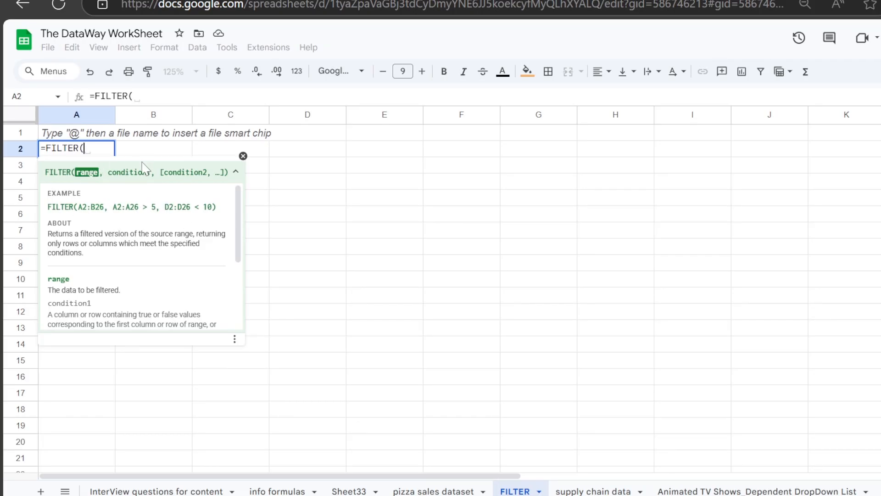
click(244, 157)
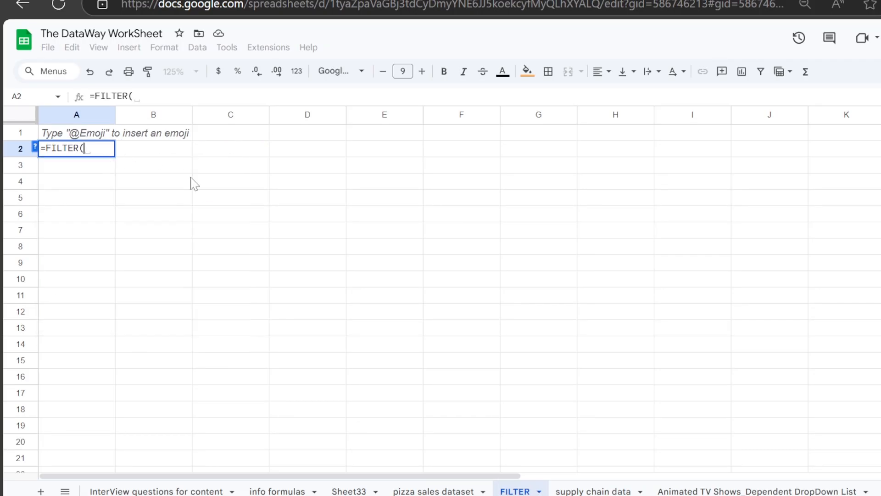
- Reference the header cells A1:N1 of the supply chain data sheet as the FILTER range
click(588, 490)
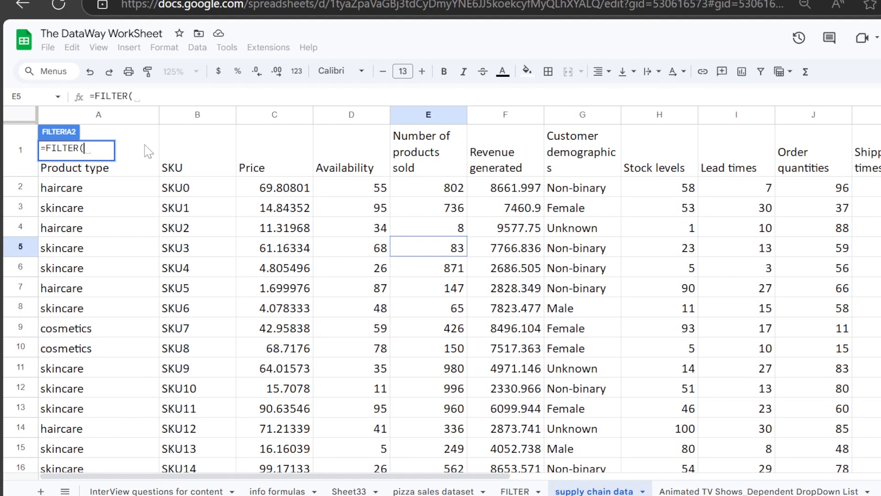
drag(102, 118, 878, 129)
scroll(753, 120, down, 5)
scroll(795, 154, up, 5)
mouse_move(267, 96)
mouse_down()
mouse_move(143, 96)
mouse_move(258, 95)
mouse_up()
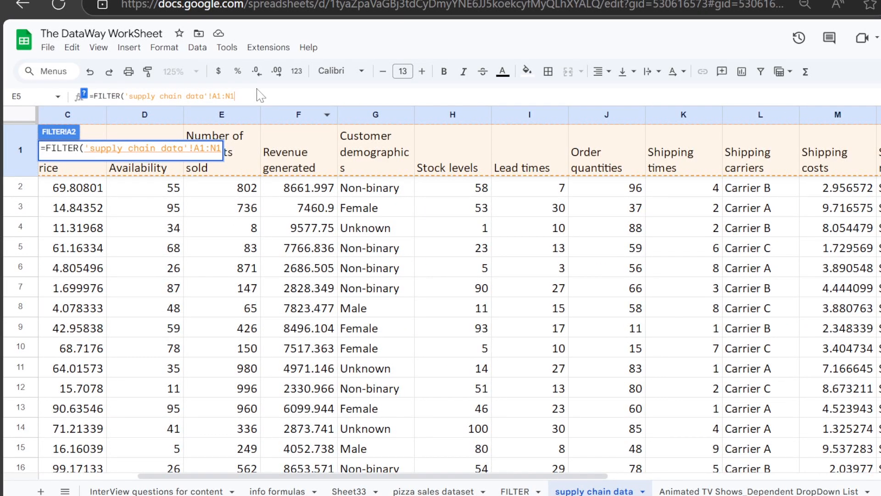
- Change the FILTER range to the whole columns A:X of the supply chain data sheet and begin the condition argument
key(BackSpace)
key(BackSpace)
key(BackSpace)
key(BackSpace)
text(:m)
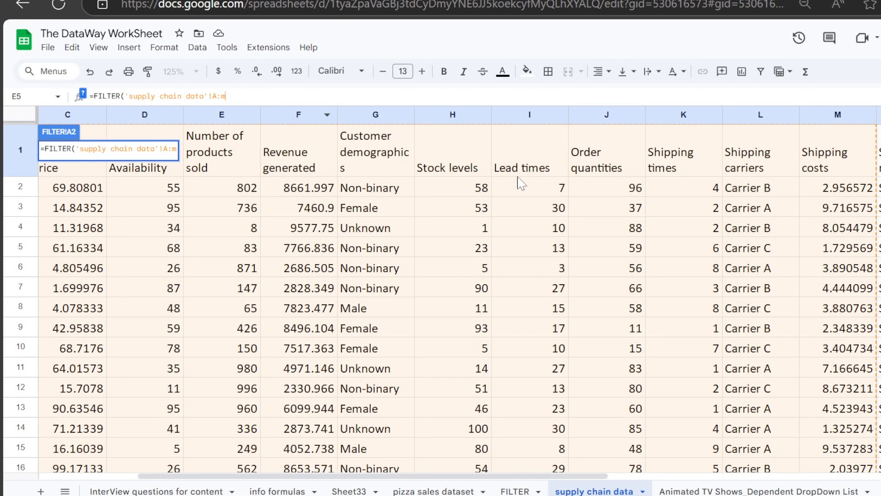
drag(569, 476, 280, 455)
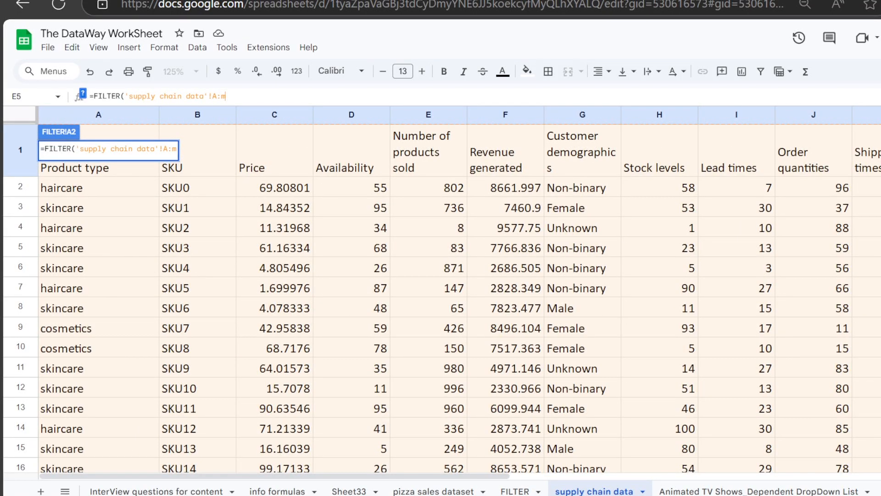
key(BackSpace)
text(X,)
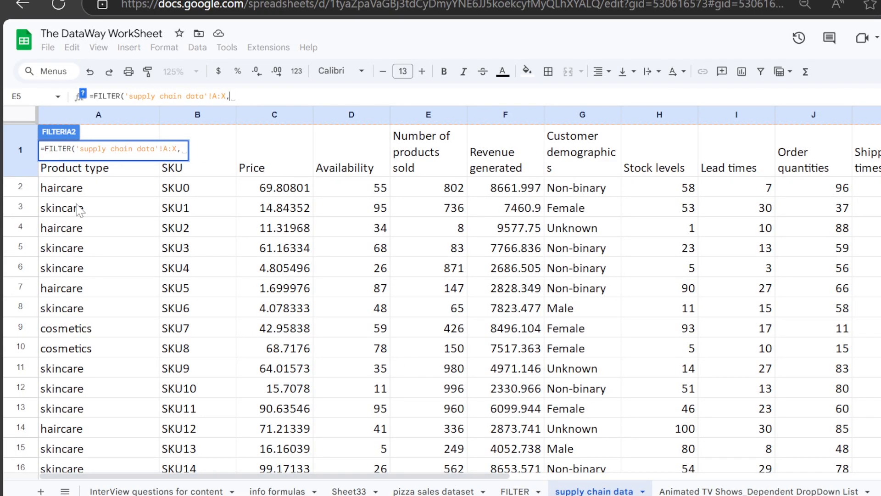
- Set the FILTER condition to 'supply chain data'!A:A = "skincare" and complete the formula
click(94, 116)
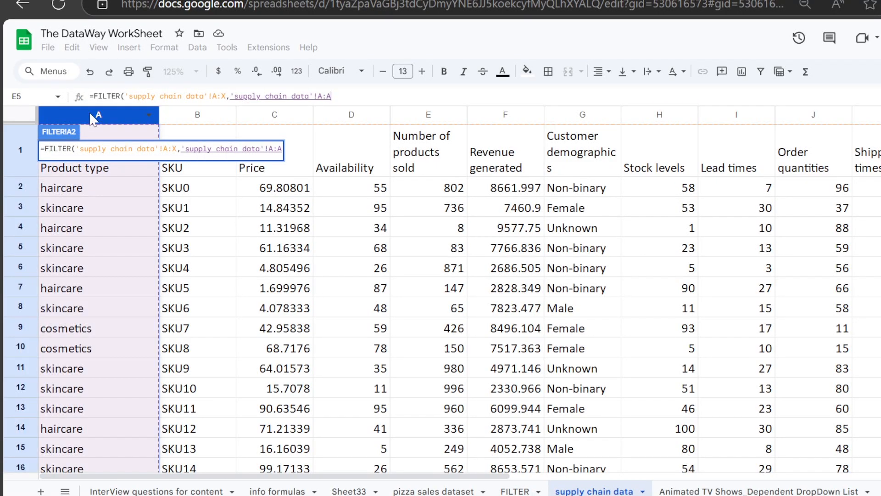
text(= )
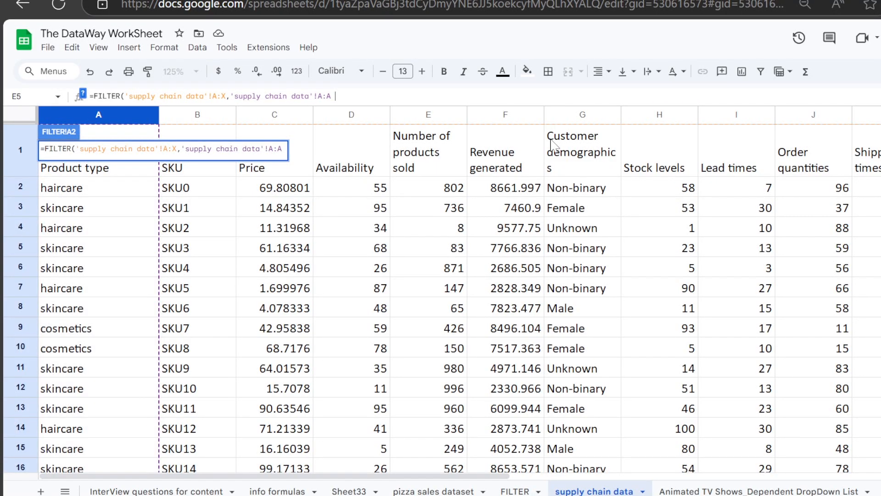
text(")
text(XK)
text(skincare"))
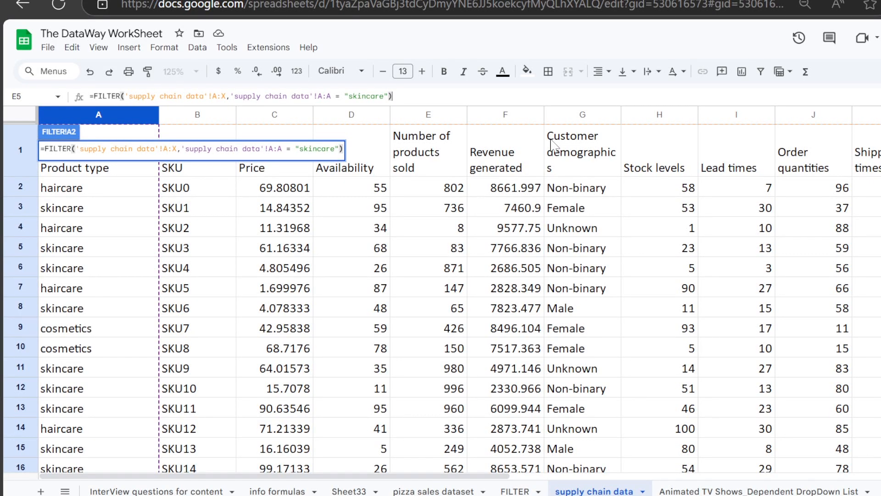
key(Return)
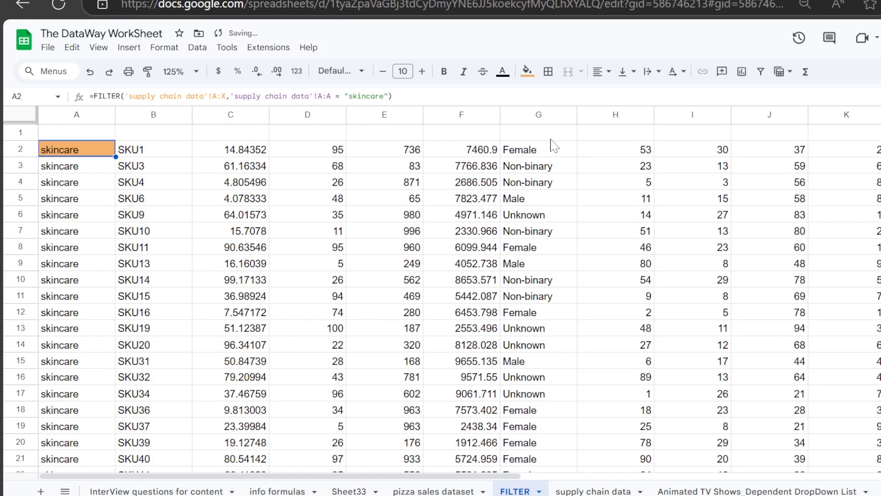
- Look through the filtered skincare rows and columns on the FILTER sheet
scroll(431, 361, down, 15)
scroll(431, 362, up, 10)
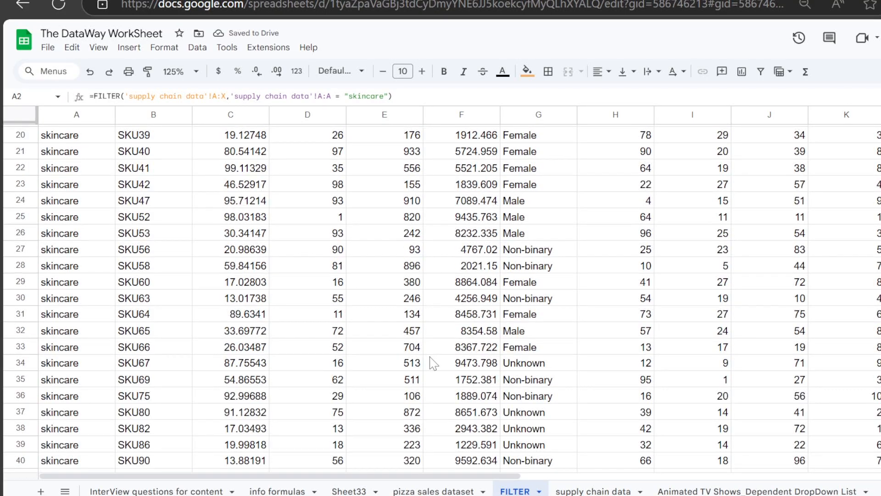
scroll(433, 363, up, 6)
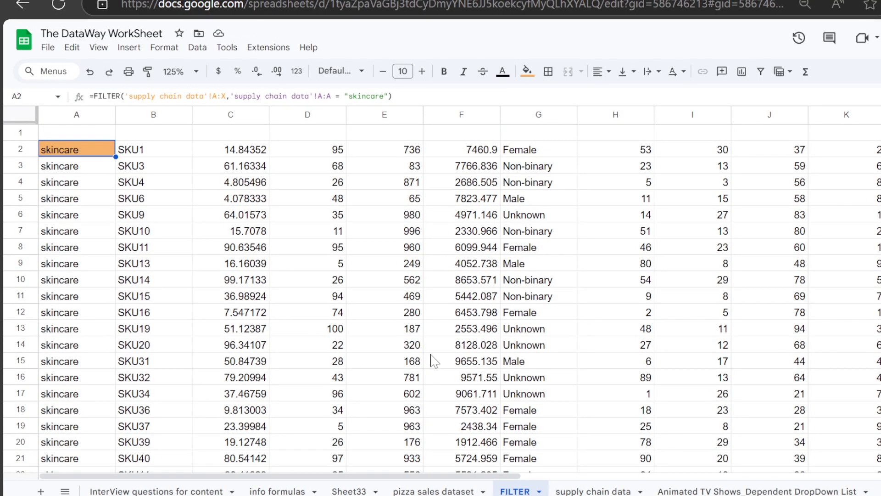
drag(377, 476, 193, 448)
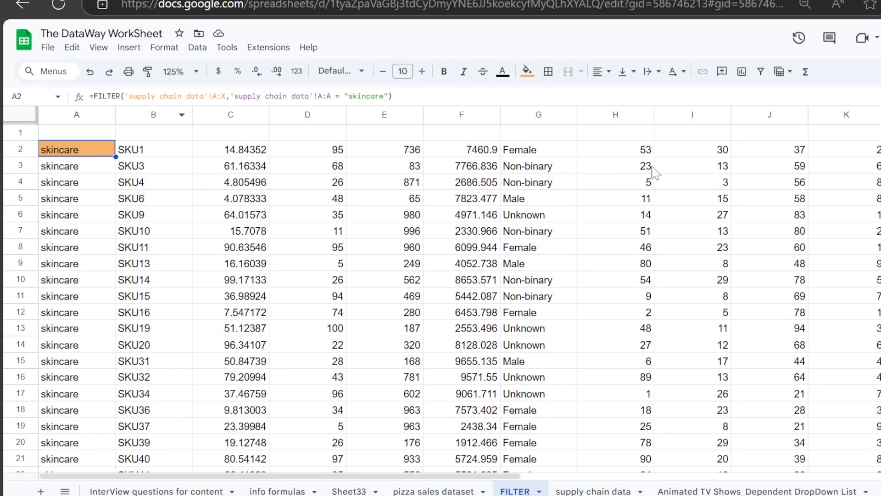
- Check the empty first row of the FILTER sheet, and select header row 1 of the supply chain data sheet
click(73, 132)
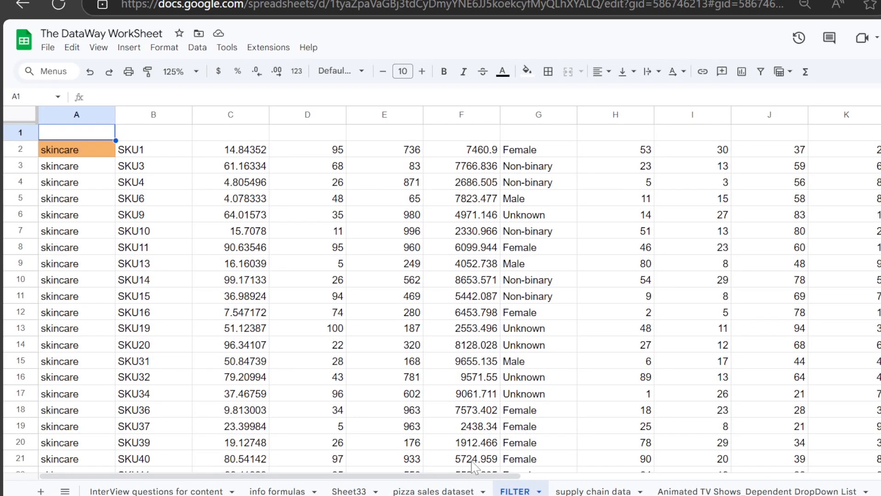
click(594, 491)
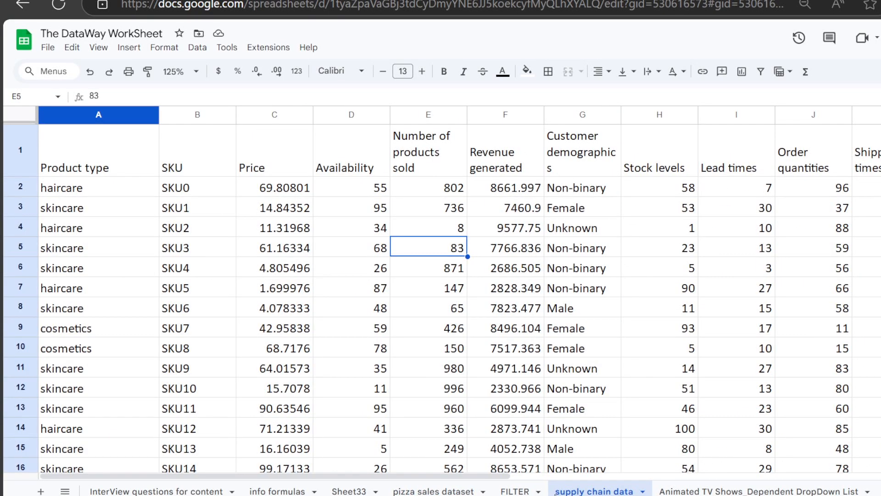
click(91, 170)
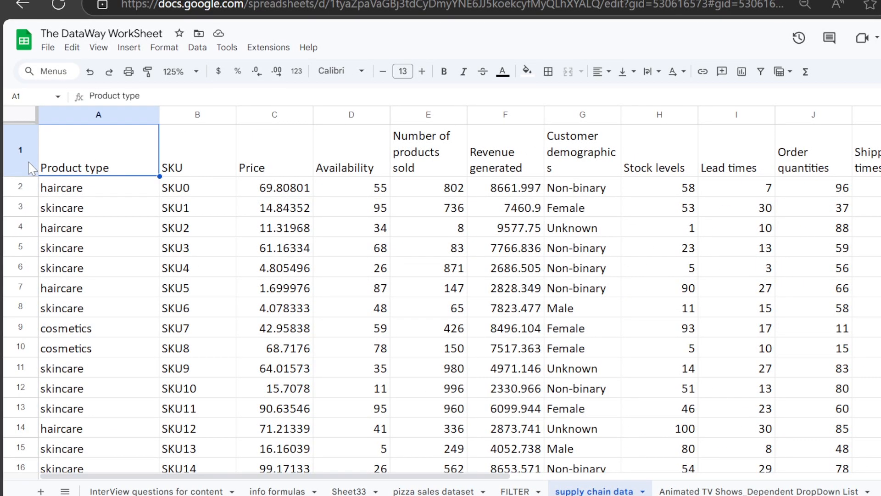
click(28, 165)
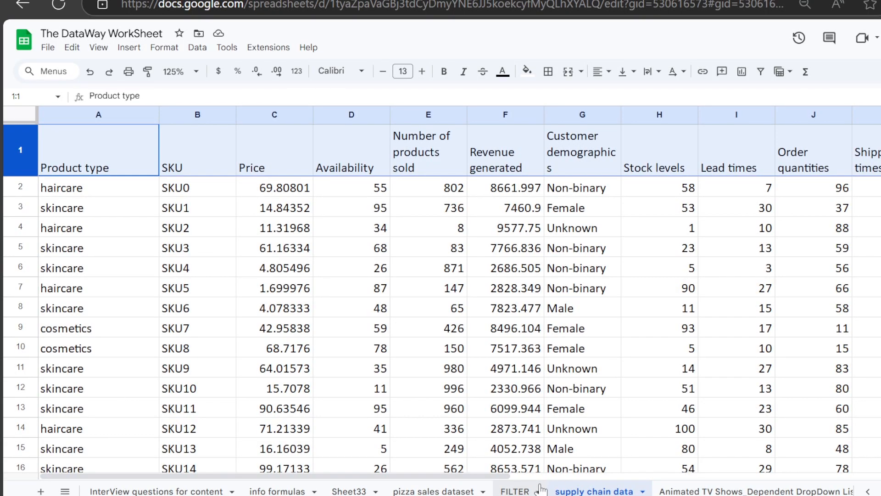
- Show the FILTER formula in A2 of the FILTER sheet with a taller formula bar and a larger page zoom
click(517, 491)
click(101, 152)
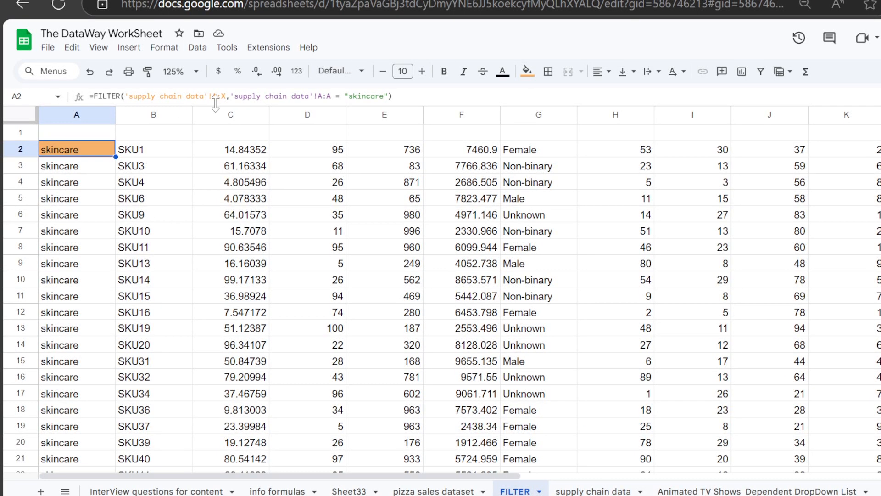
drag(217, 106, 221, 133)
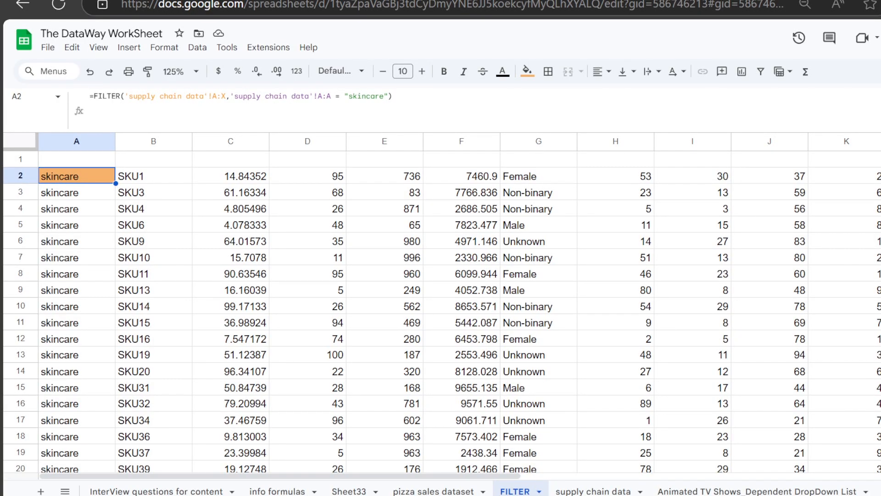
key(ctrl+plus)
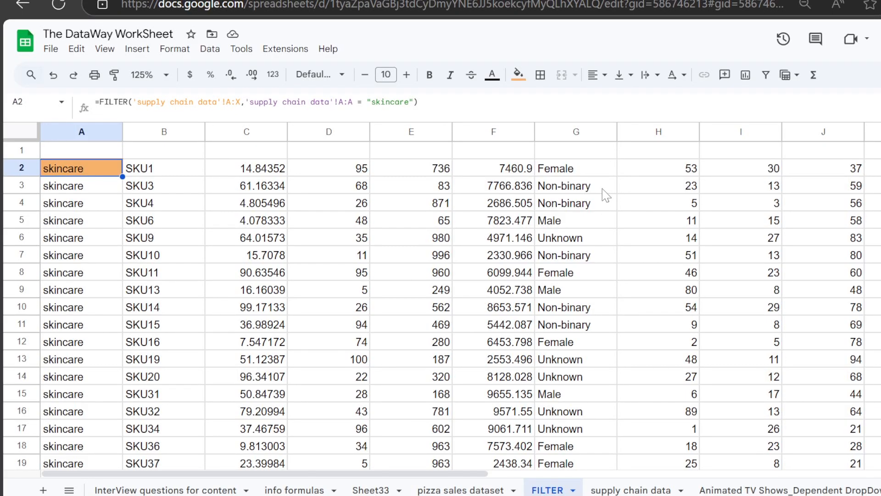
- Try pasting the supply chain data header row into row 1 of the FILTER sheet, and undo the paste
click(651, 490)
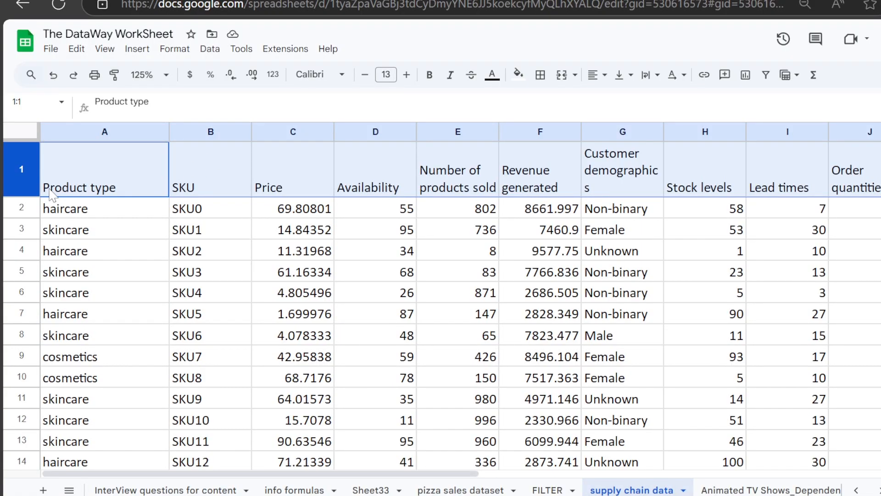
click(548, 490)
click(117, 151)
key(ctrl+v)
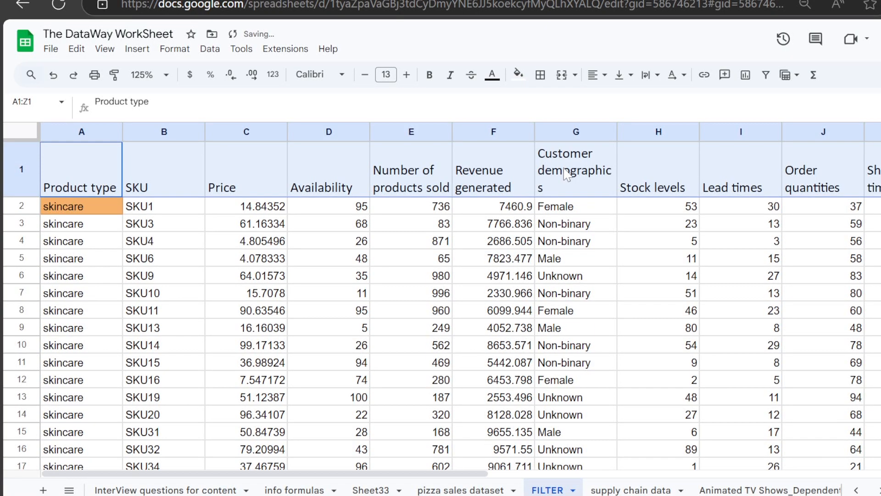
click(282, 210)
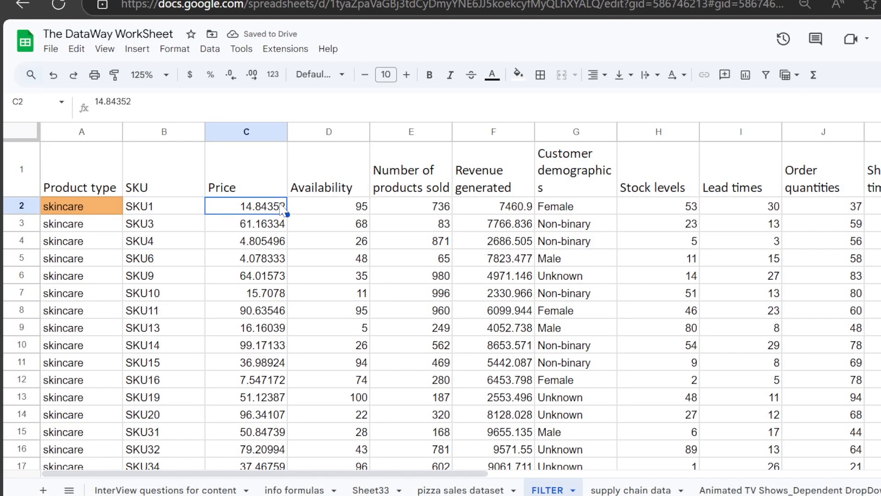
key(ctrl+z)
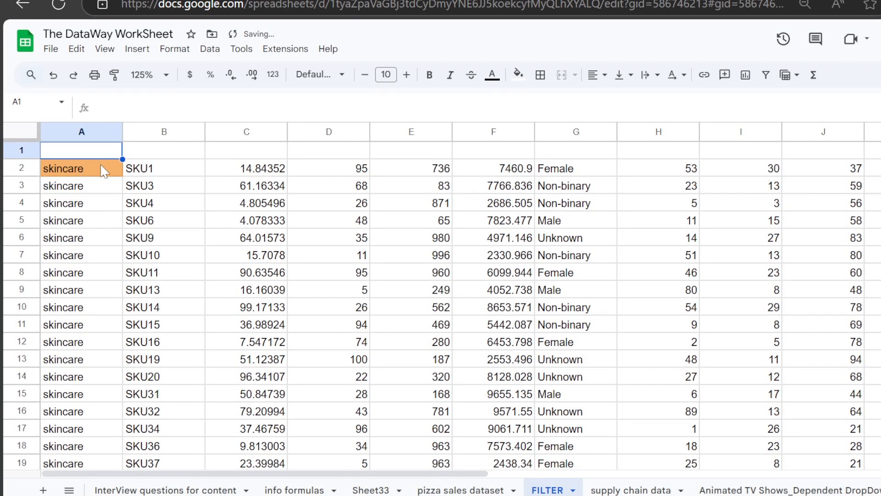
- Insert VSTACK( before the FILTER function in the A2 formula
click(103, 171)
click(99, 102)
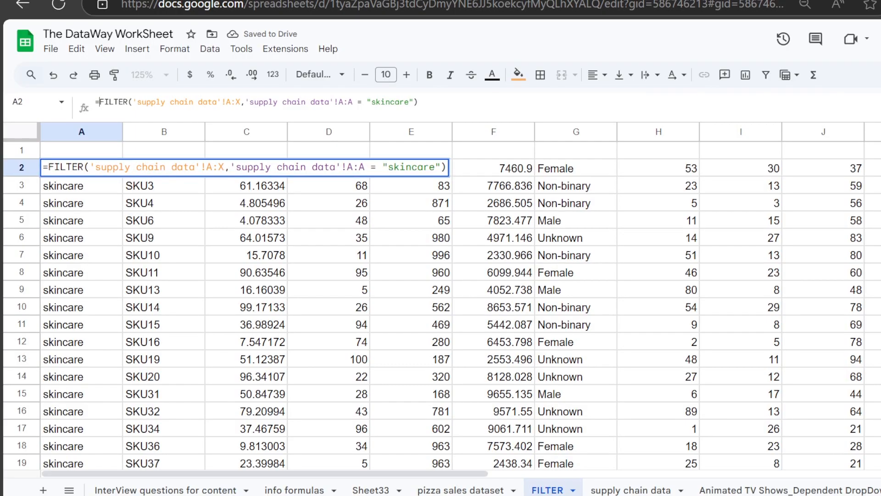
text(VSTA)
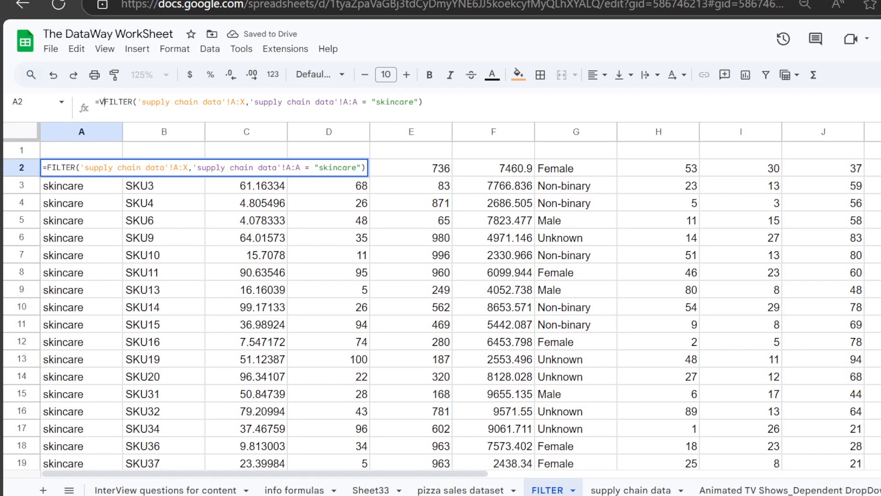
text(CK)
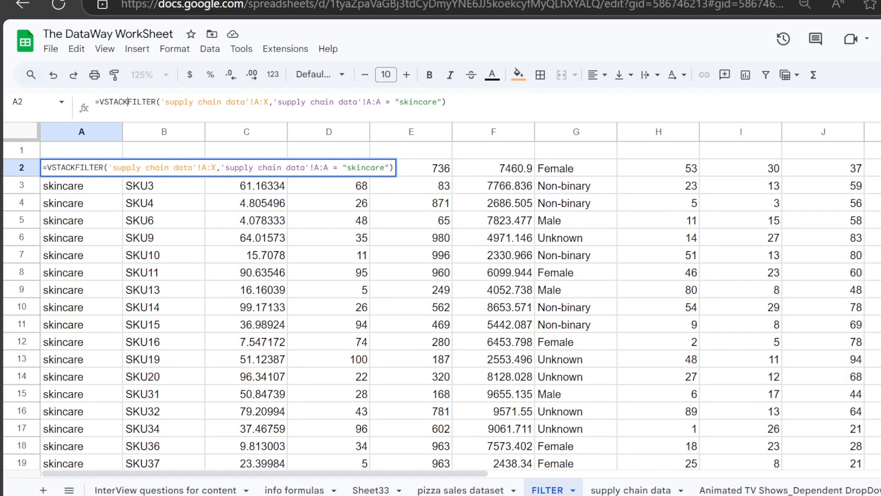
text(()
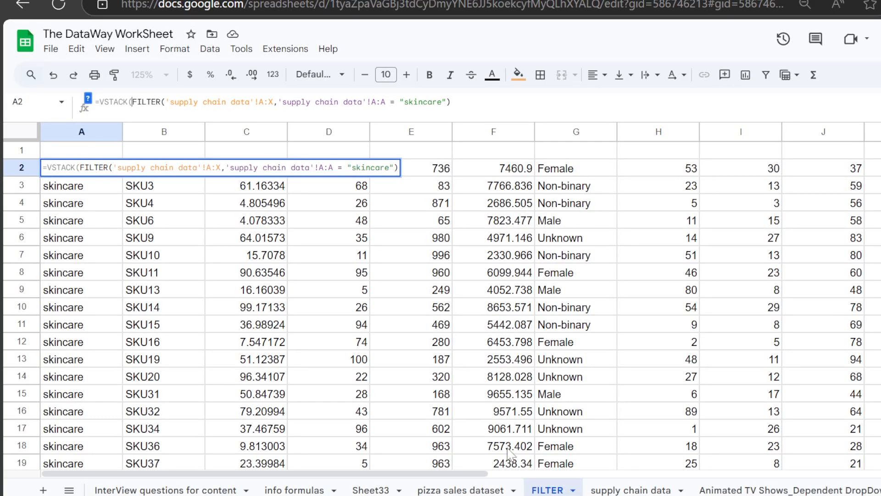
- Try to bring in the supply chain data header row while adjusting the end of the A2 VSTACK formula on the FILTER sheet
click(629, 489)
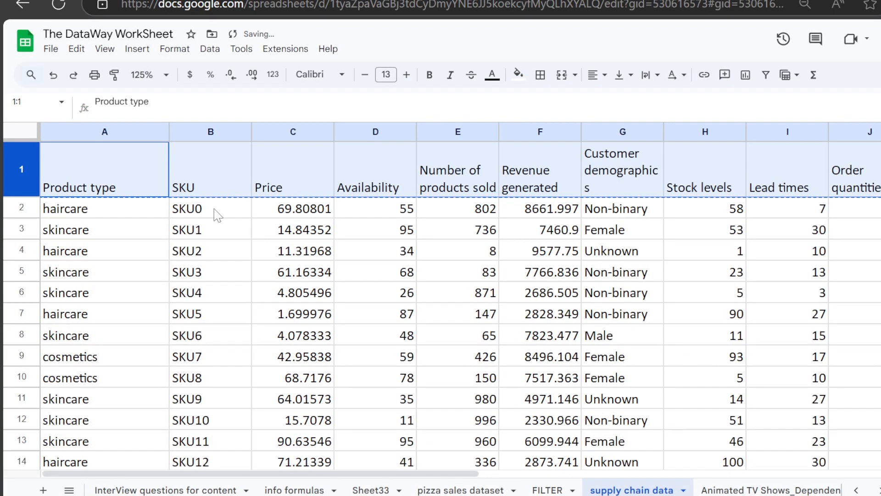
click(565, 487)
click(457, 101)
key(BackSpace)
key(BackSpace)
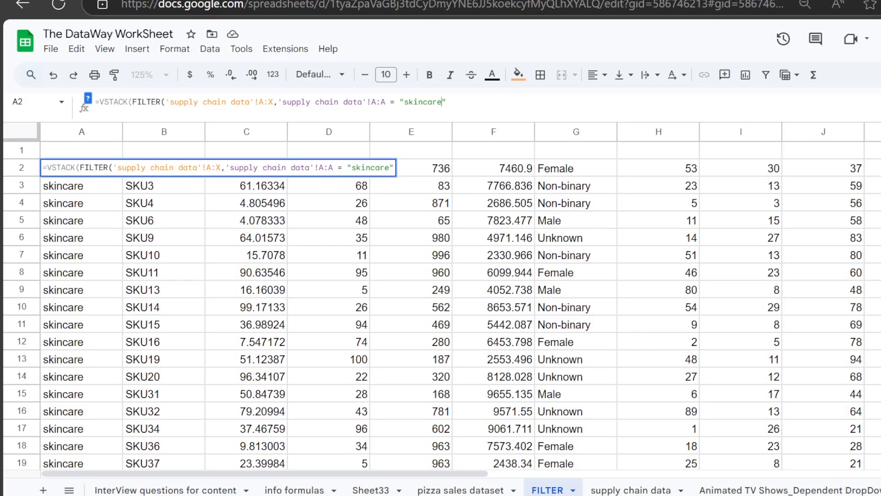
click(625, 491)
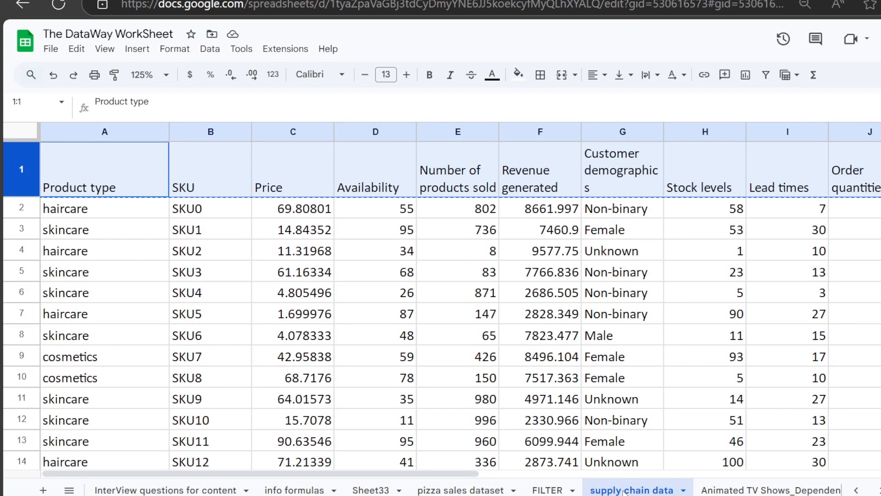
click(559, 491)
- Start a formula in A44 of the FILTER sheet referencing 'supply chain data'!1:1, copy that reference, and cancel the entry
mouse_move(481, 473)
mouse_down()
mouse_move(879, 475)
mouse_move(480, 477)
mouse_up()
scroll(138, 367, down, 20)
scroll(126, 340, up, 15)
click(87, 387)
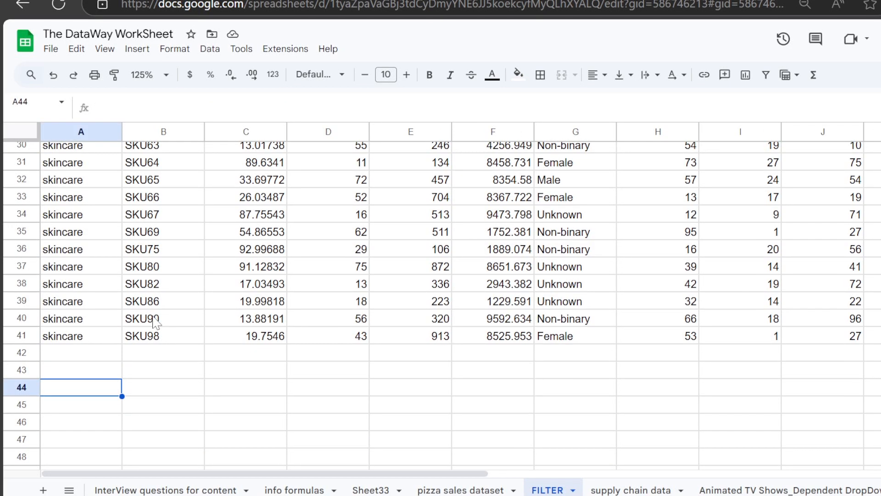
text(=)
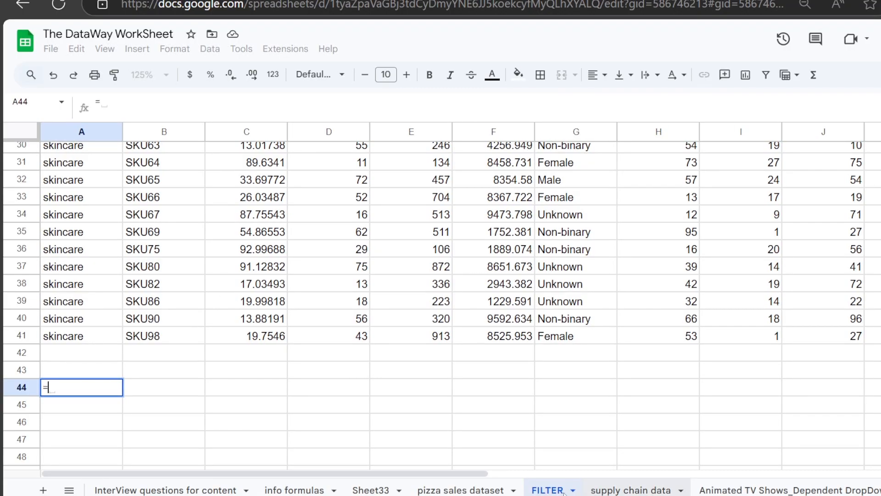
click(638, 490)
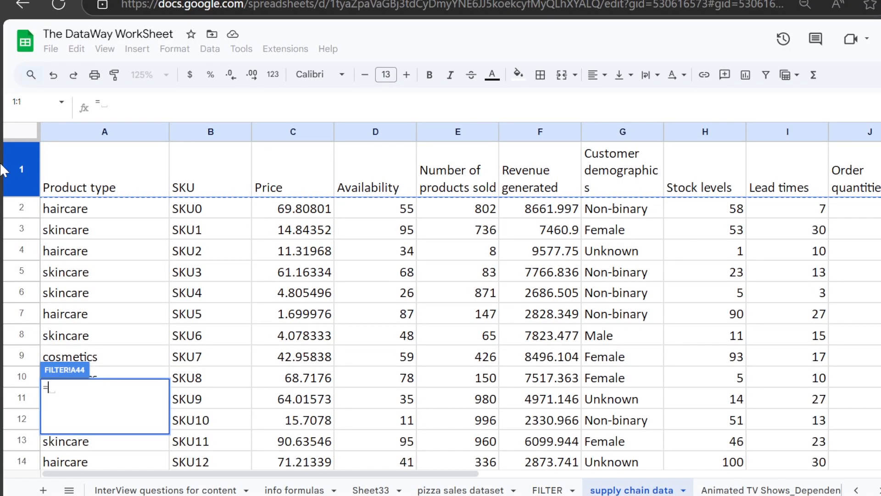
click(14, 177)
drag(207, 101, 100, 101)
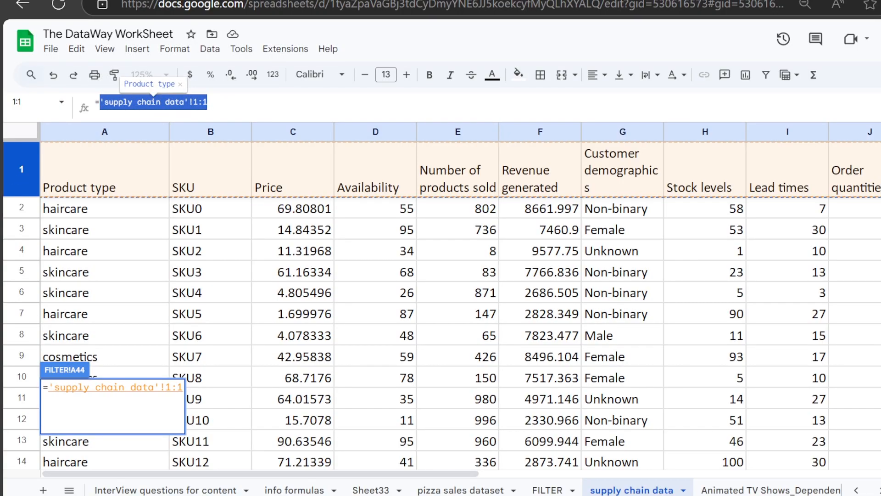
key(Escape)
- Insert 'supply chain data'!1:1, as the first VSTACK argument before FILTER in the A2 formula and apply it
scroll(120, 232, up, 10)
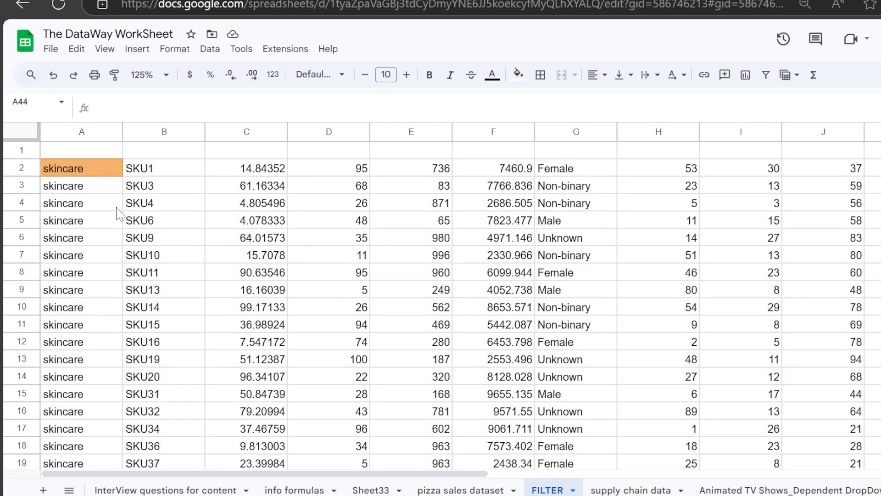
click(108, 168)
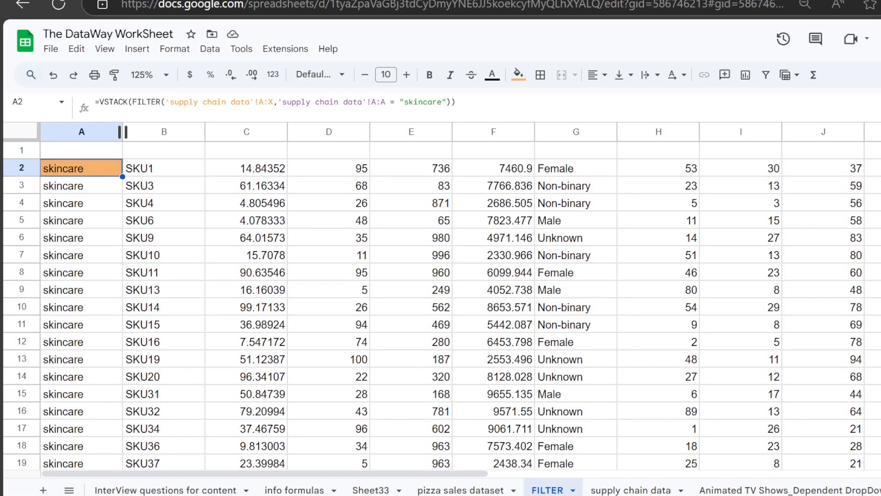
click(133, 102)
text('supply chain data'!1:1,)
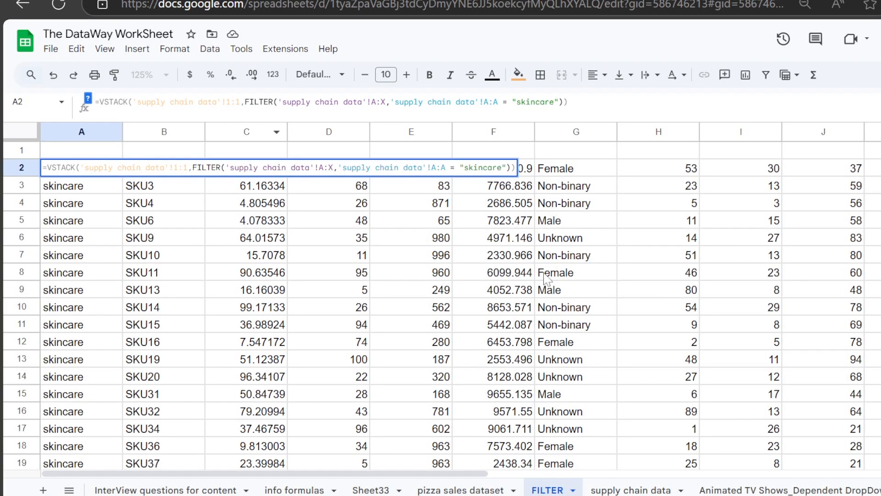
key(End)
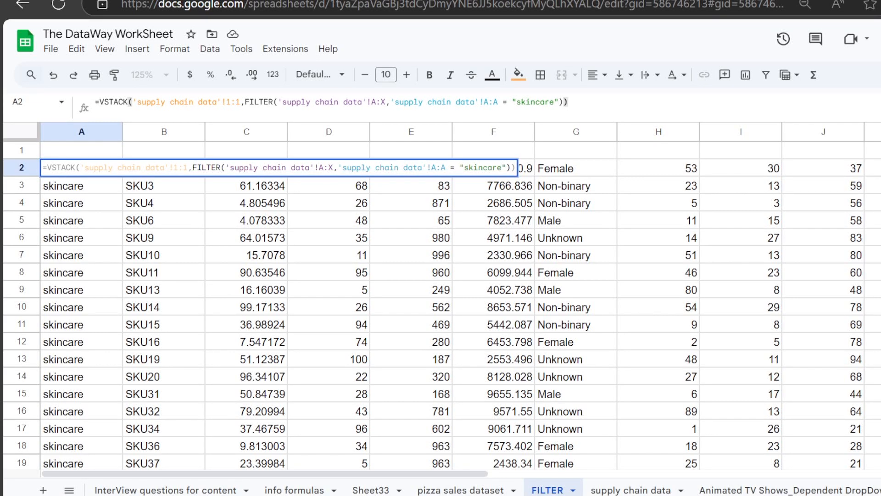
key(Return)
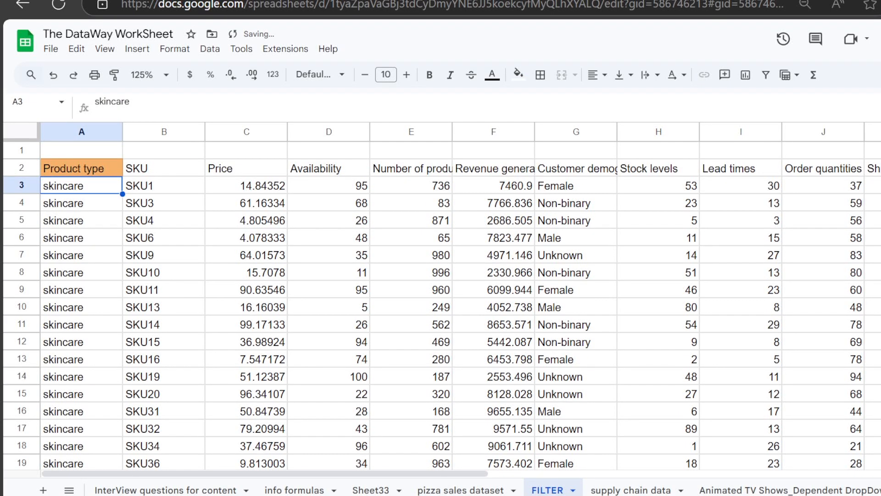
- Strip VSTACK and the header reference from the A2 formula, leaving =FILTER('supply chain data'!A:X,'supply chain data'!A:A = "skincare")
click(102, 174)
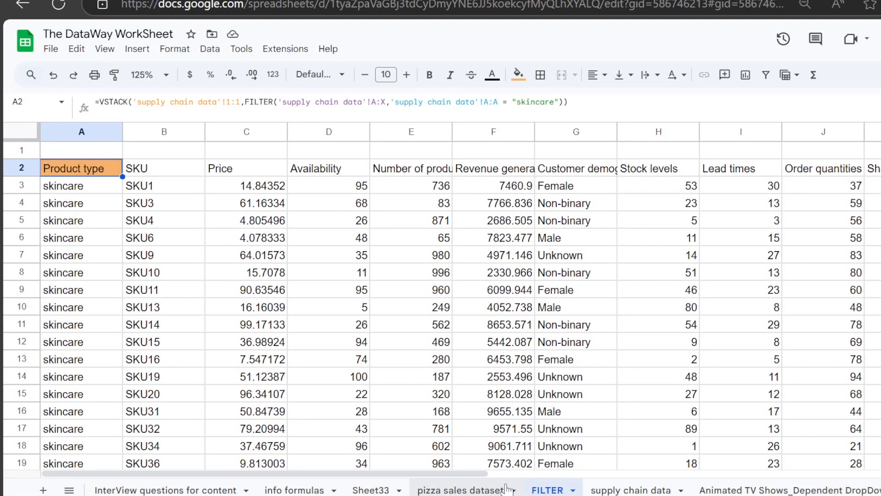
drag(486, 473, 502, 493)
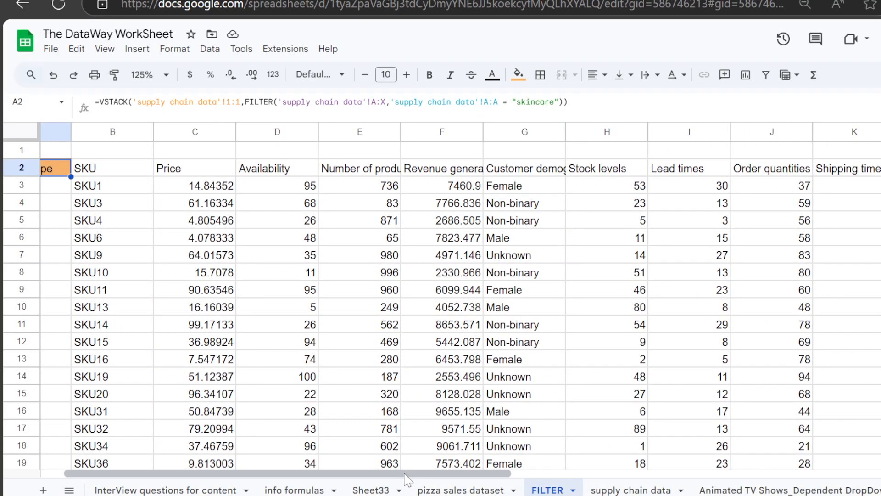
drag(404, 473, 270, 474)
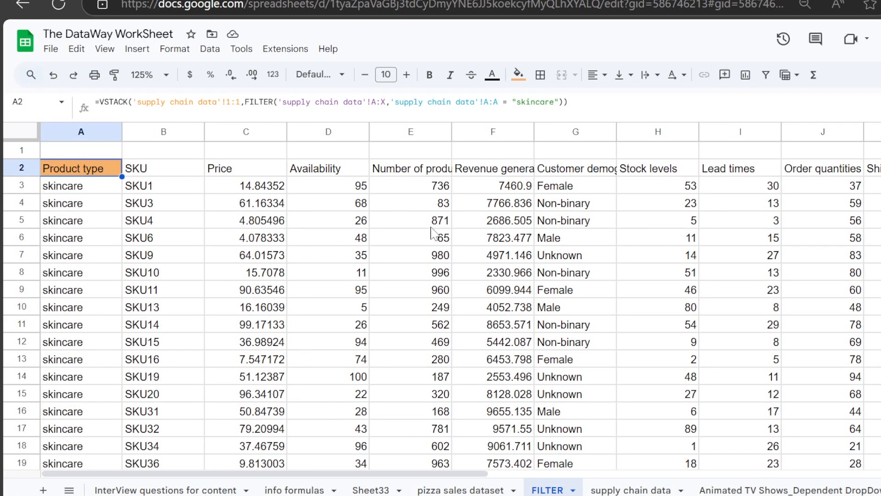
drag(245, 101, 95, 101)
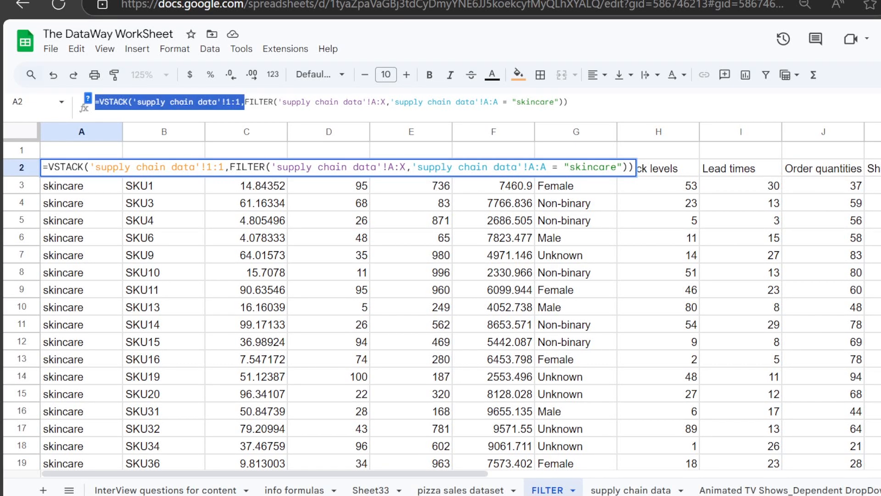
key(BackSpace)
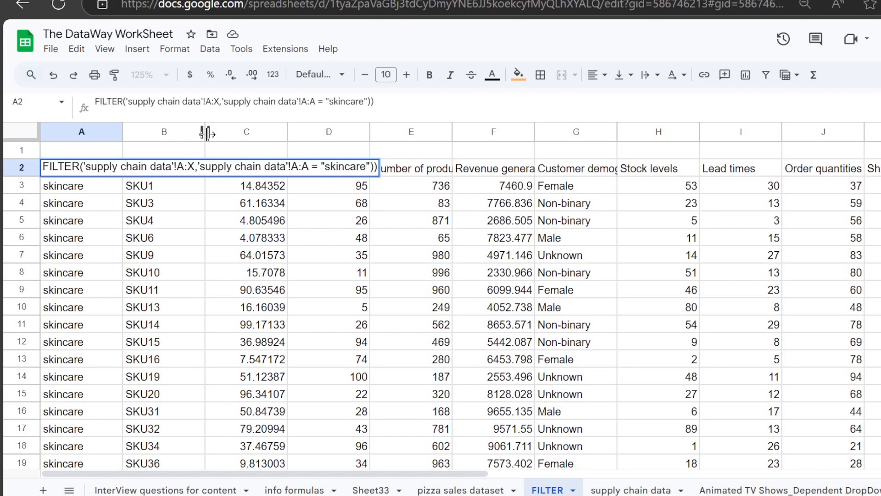
text(=)
key(Return)
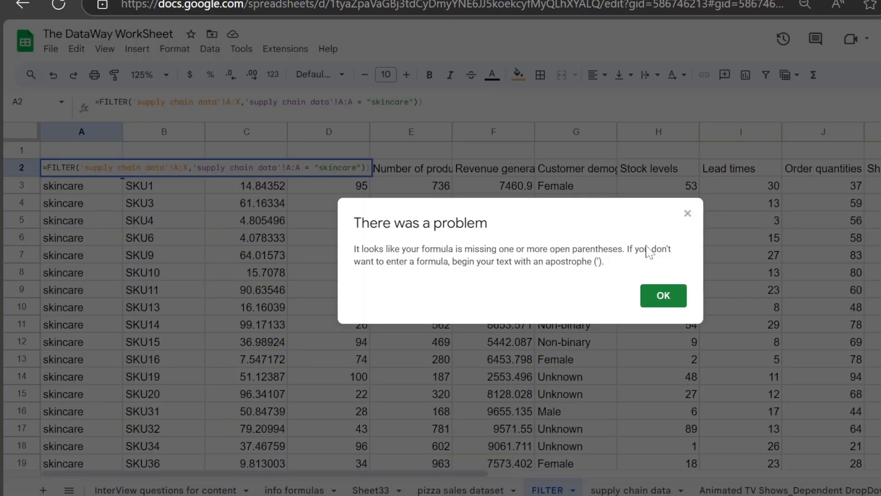
click(663, 295)
right_click(521, 133)
key(Escape)
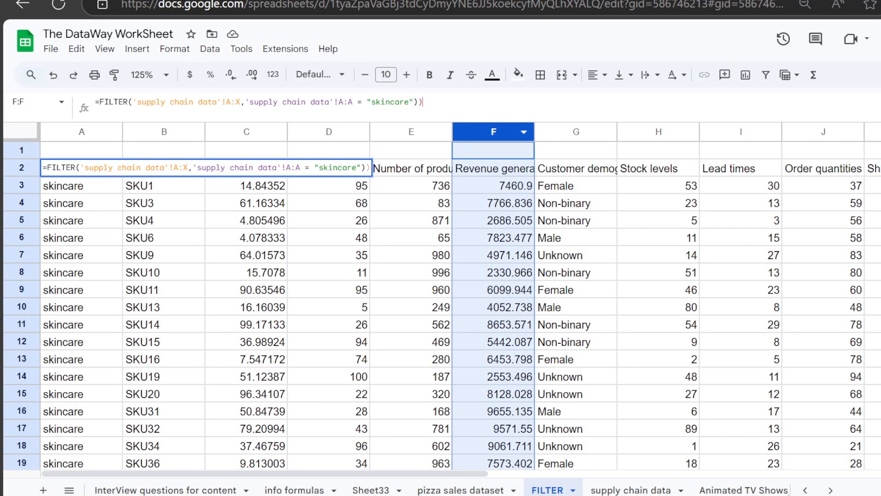
key(Return)
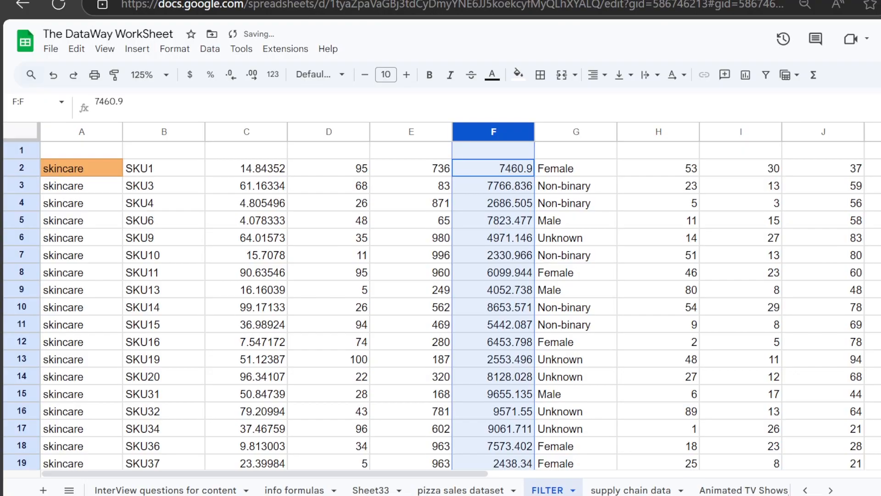
- Paste the supply chain data header row into row 1 of the FILTER sheet, starting at A1
click(632, 489)
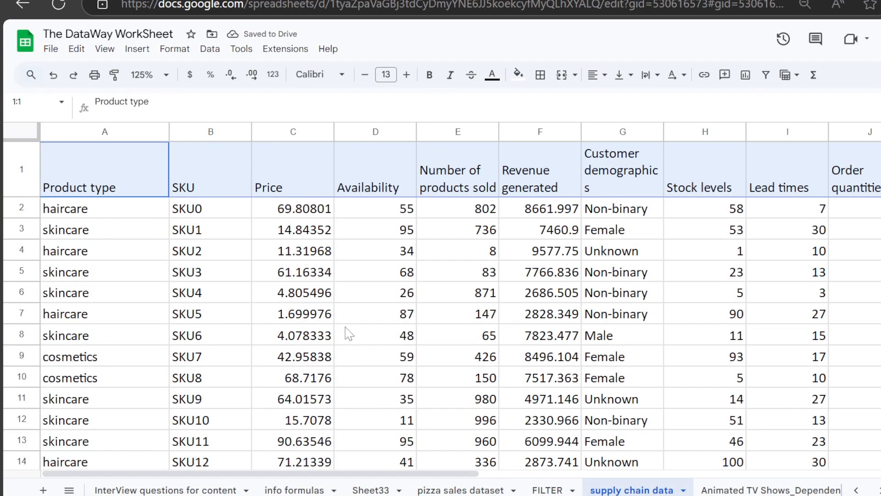
click(563, 491)
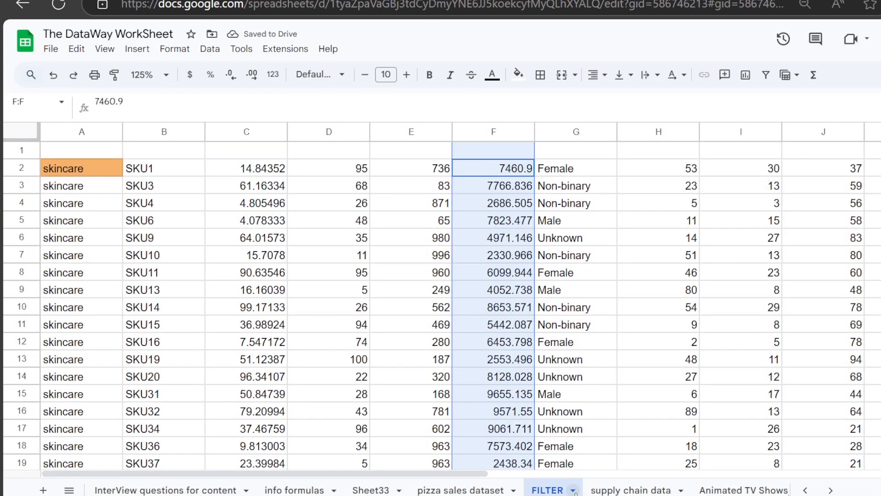
click(85, 153)
key(ctrl+v)
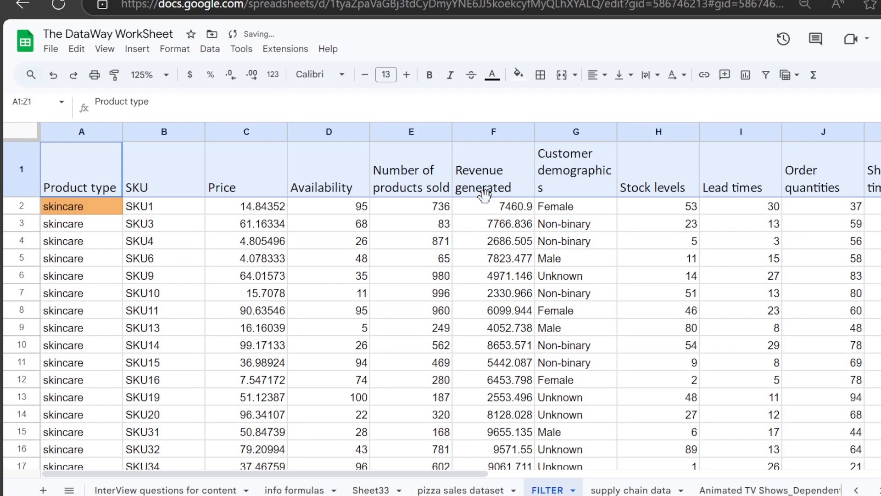
click(486, 294)
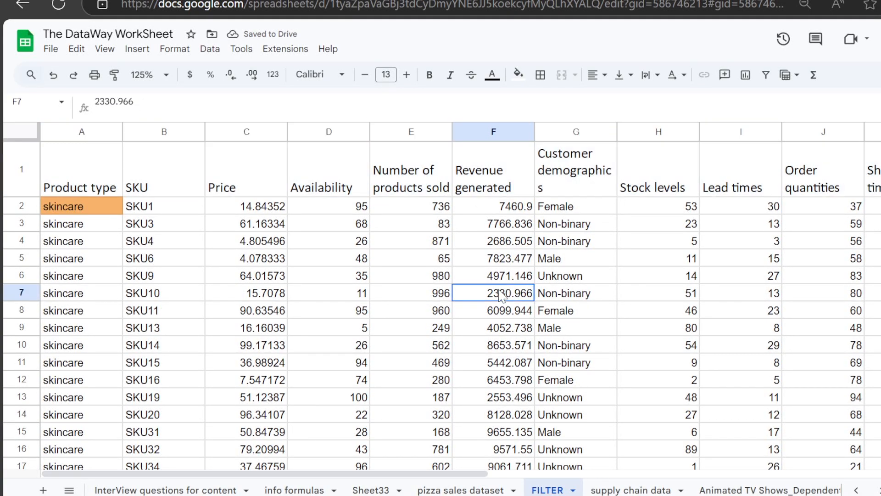
- Open the A2 FILTER formula for another condition after "skincare", and look over the filtered columns for a field to test
click(92, 210)
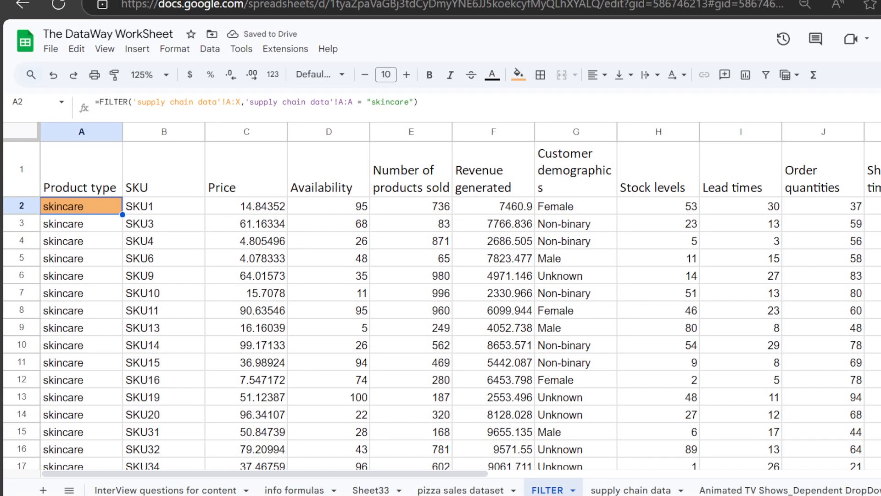
click(419, 102)
key(BackSpace)
text(,)
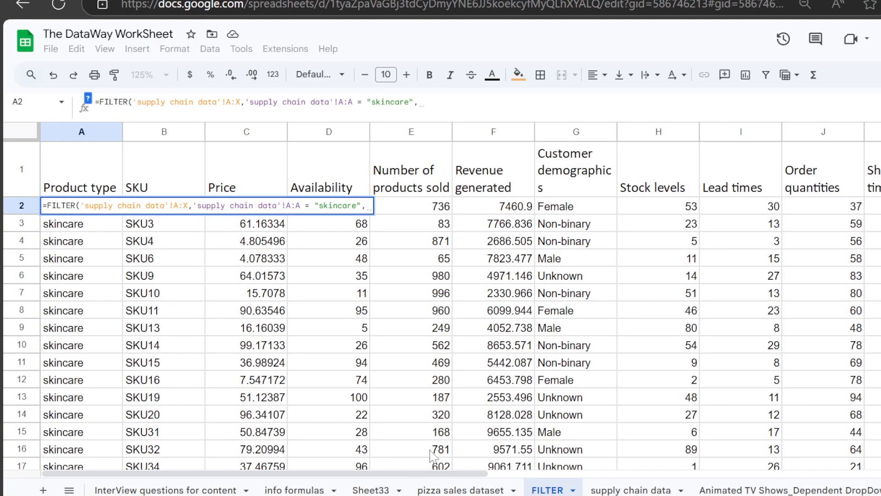
drag(438, 474, 880, 479)
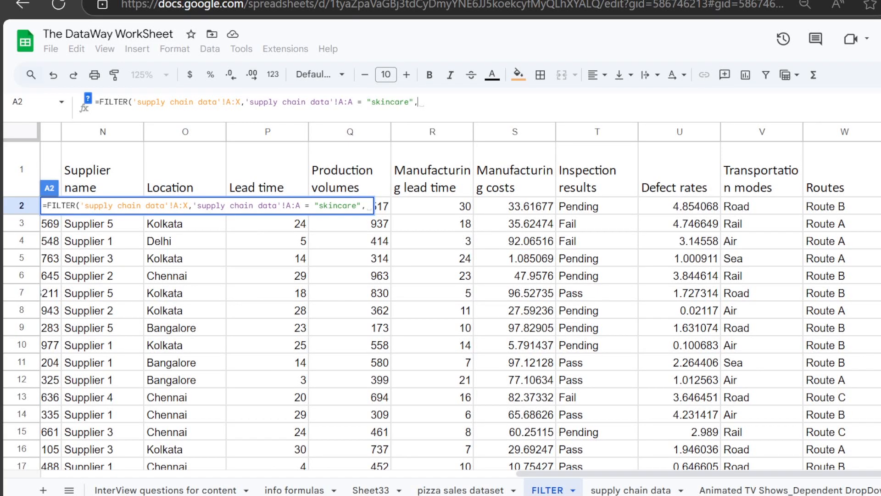
scroll(441, 298, down, 10)
scroll(440, 298, up, 5)
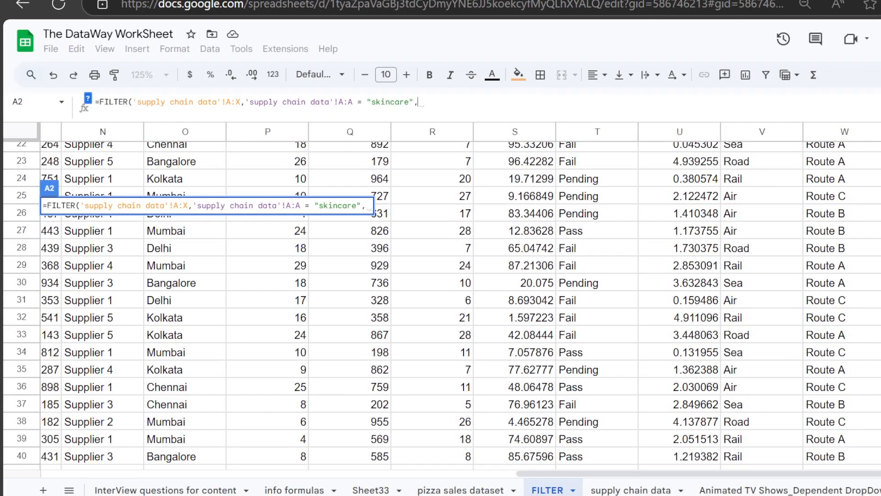
scroll(441, 299, up, 5)
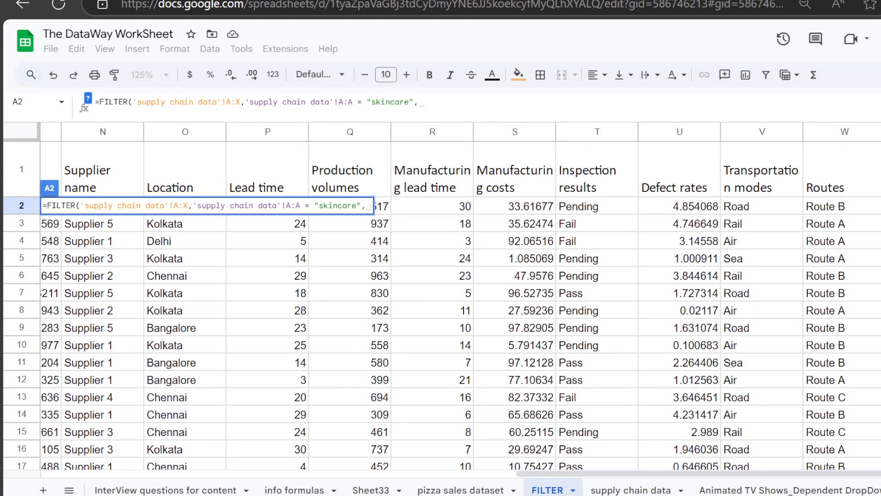
drag(551, 473, 68, 476)
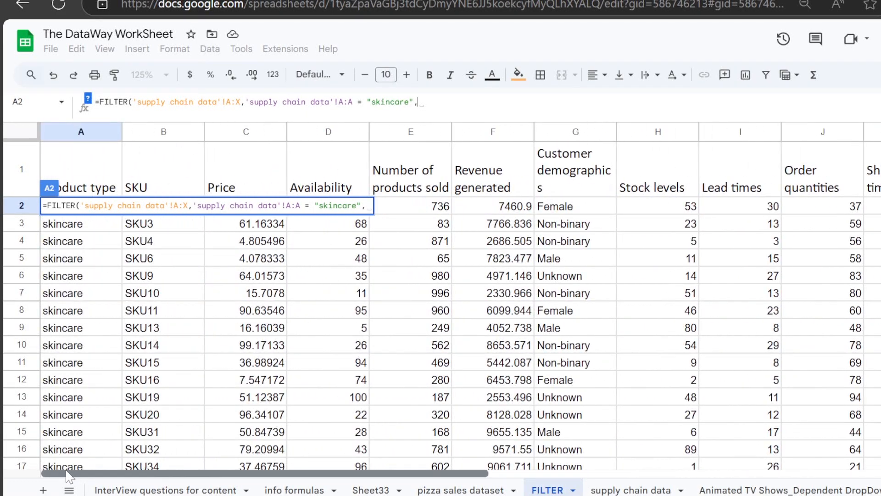
- Add the condition 'supply chain data'!X:X > 500 to the A2 FILTER formula, apply it, and check the Costs column
click(620, 490)
drag(445, 474, 822, 475)
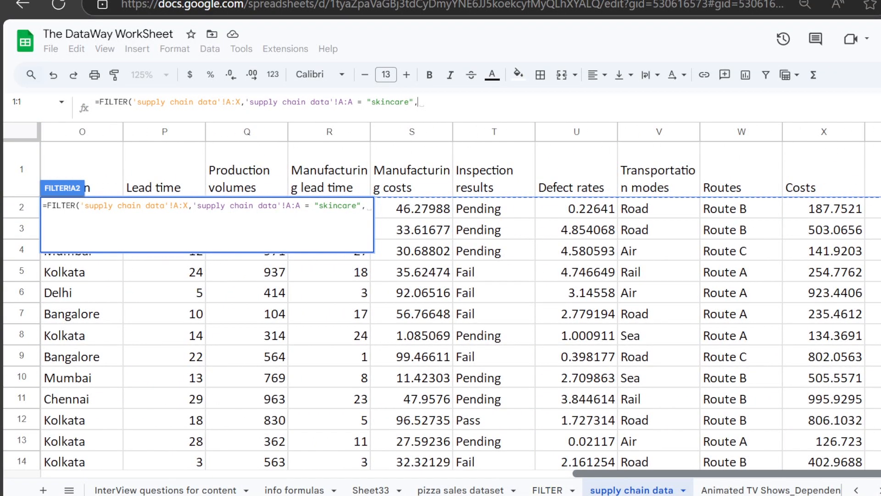
click(828, 133)
text(> )
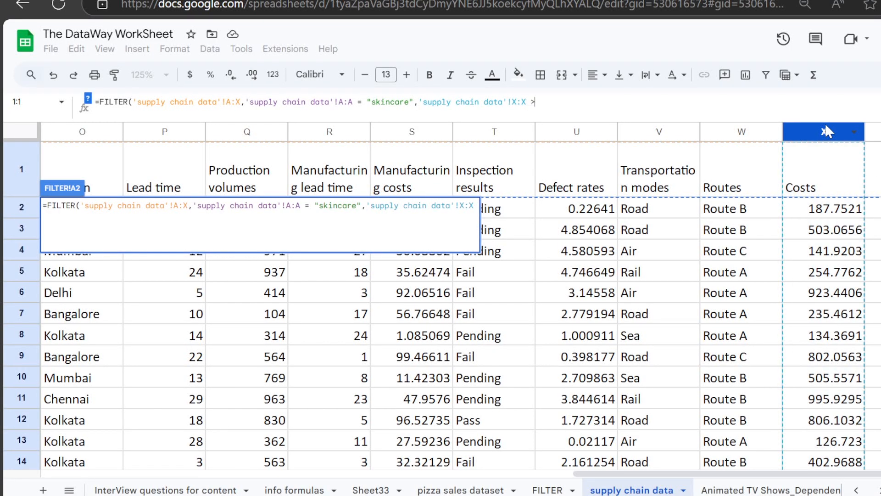
text(500))
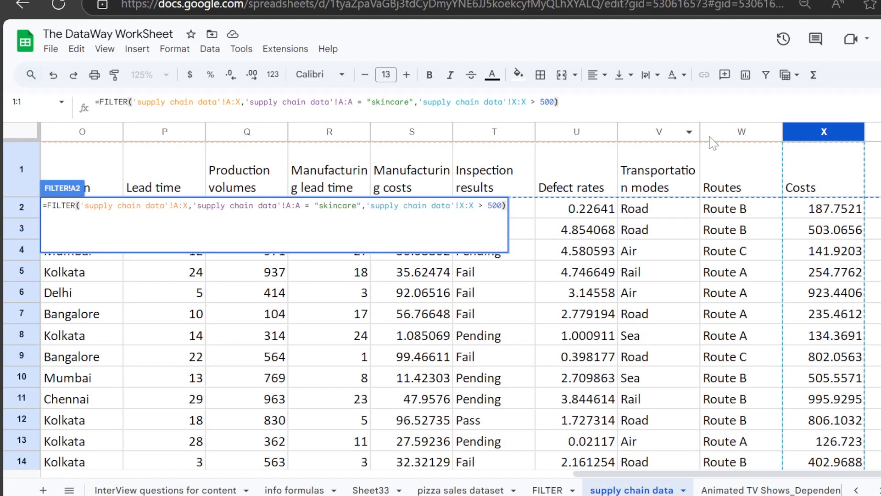
key(Return)
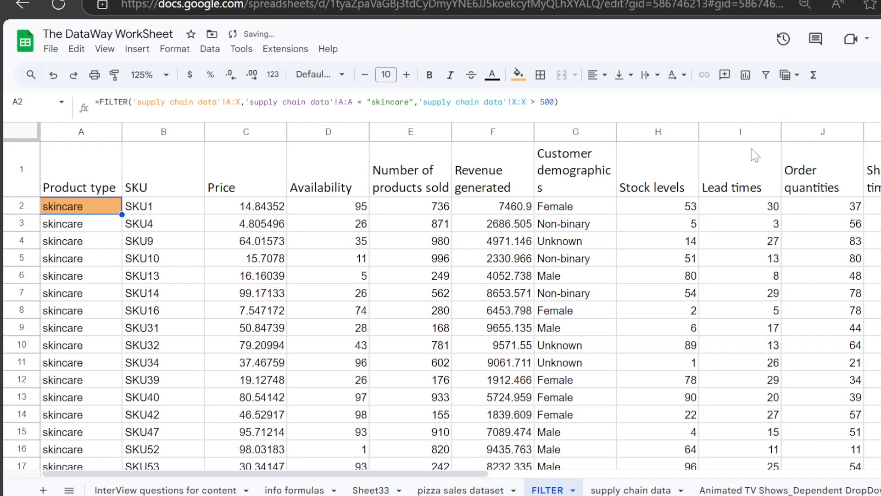
drag(300, 478, 811, 487)
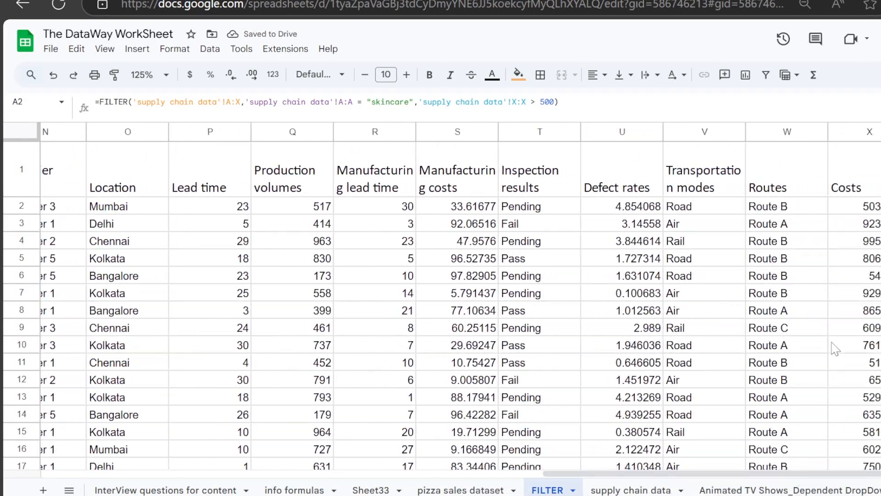
- Review the rows filtered by skincare and costs above 500, from Product type across to Costs
scroll(872, 248, down, 6)
scroll(872, 248, up, 7)
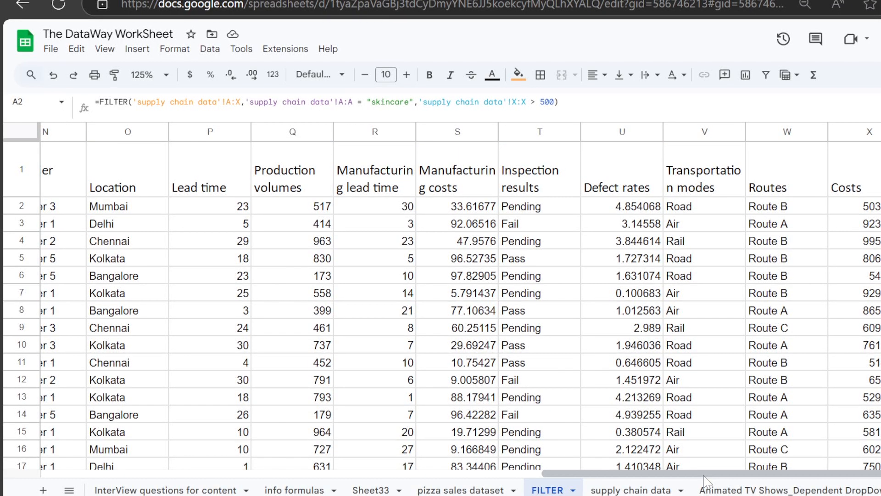
scroll(146, 330, left, 15)
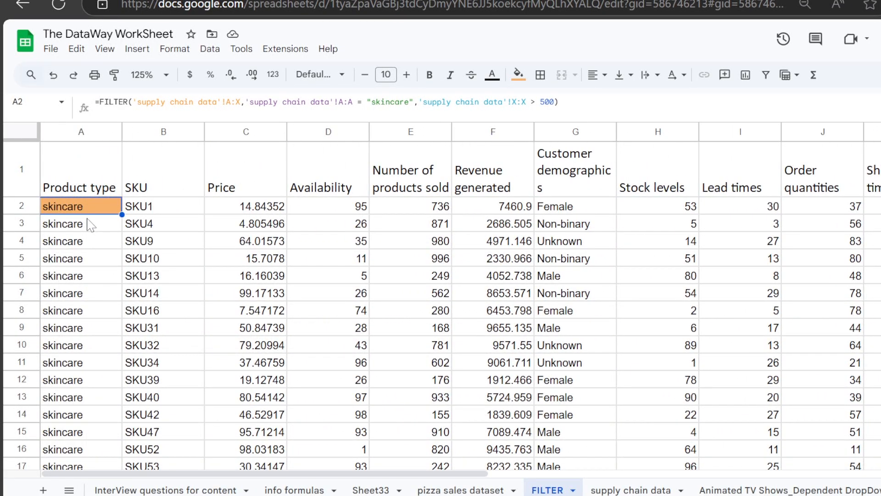
drag(202, 473, 740, 486)
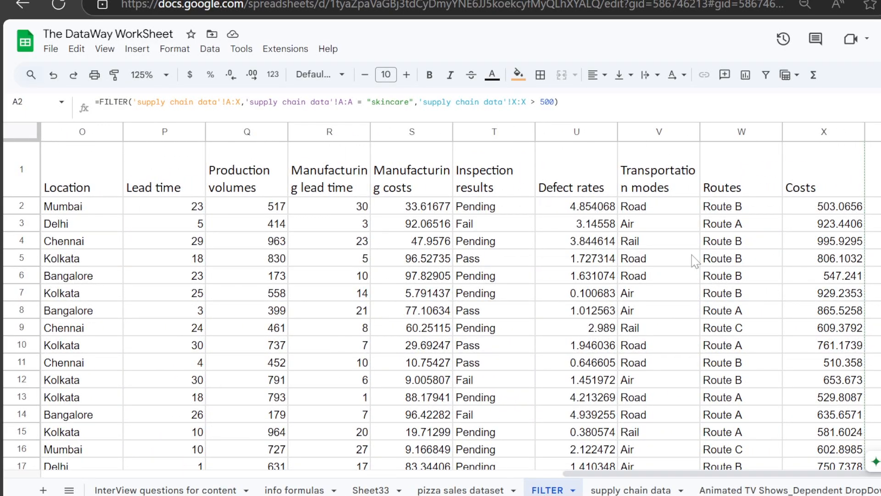
drag(681, 476, 156, 475)
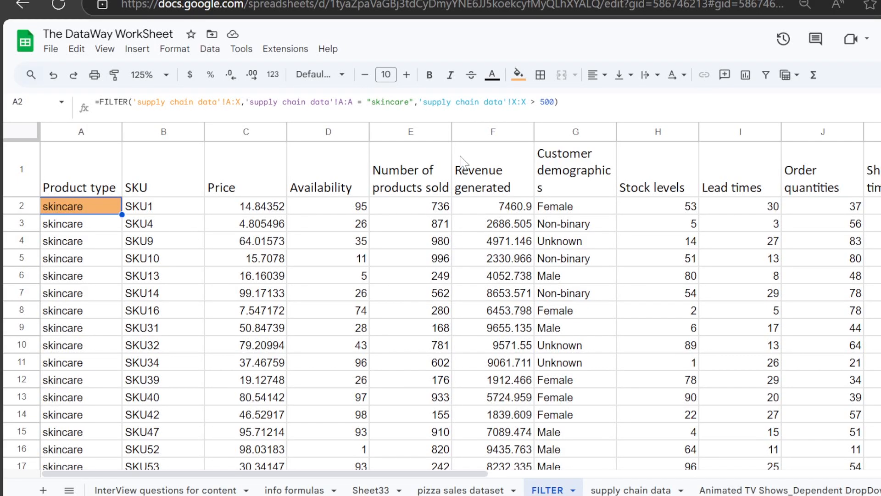
- Examine the Revenue generated, Number of products sold and remaining columns of the filtered data for a field to sort by
click(487, 131)
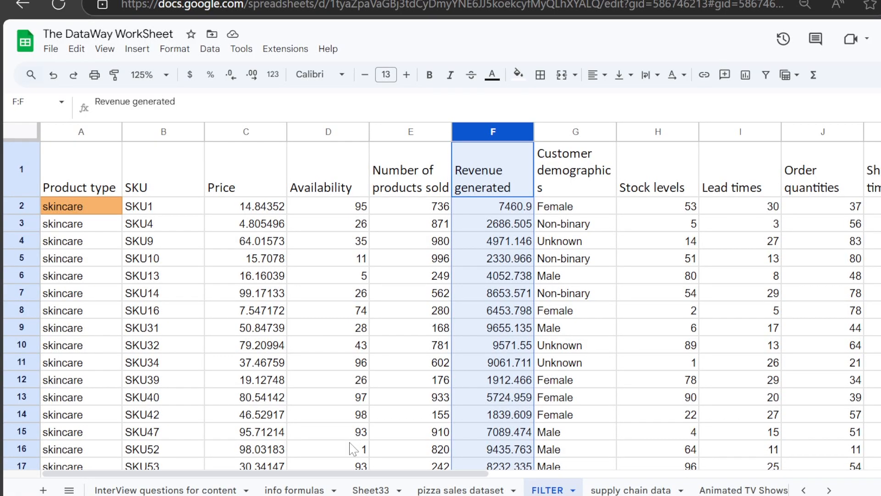
scroll(525, 232, down, 5)
scroll(525, 232, up, 5)
click(392, 184)
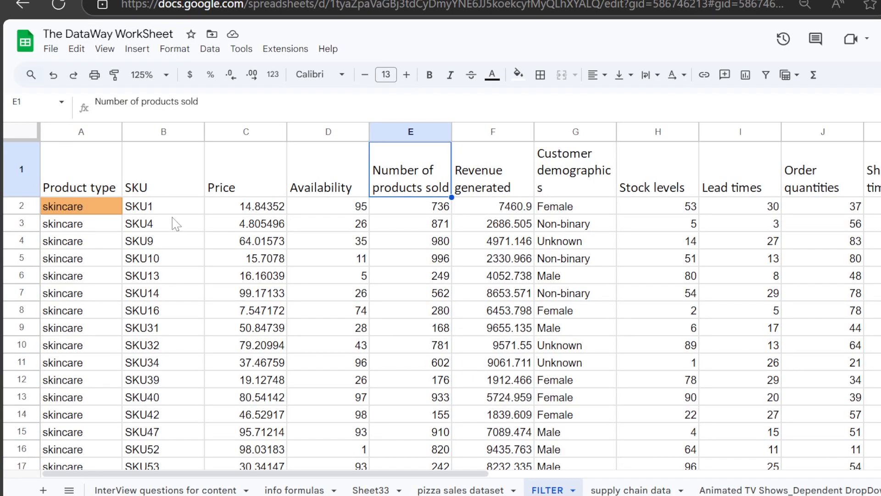
click(110, 214)
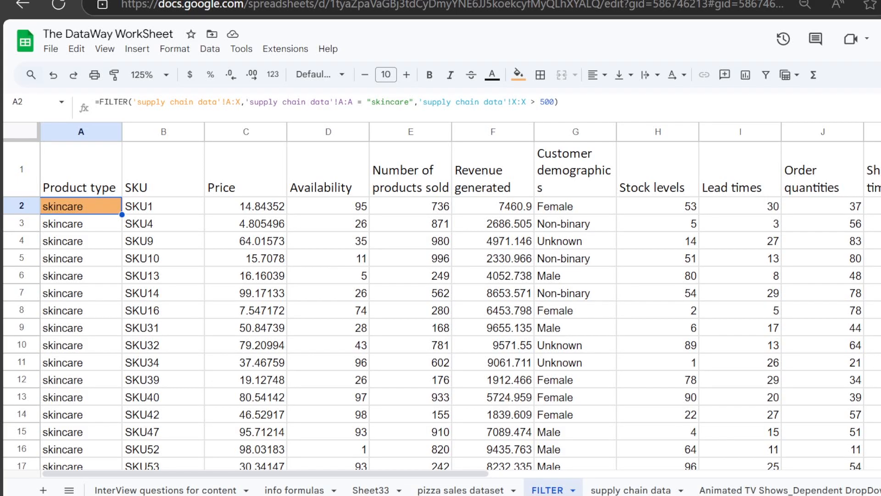
drag(466, 475, 335, 450)
drag(478, 473, 659, 475)
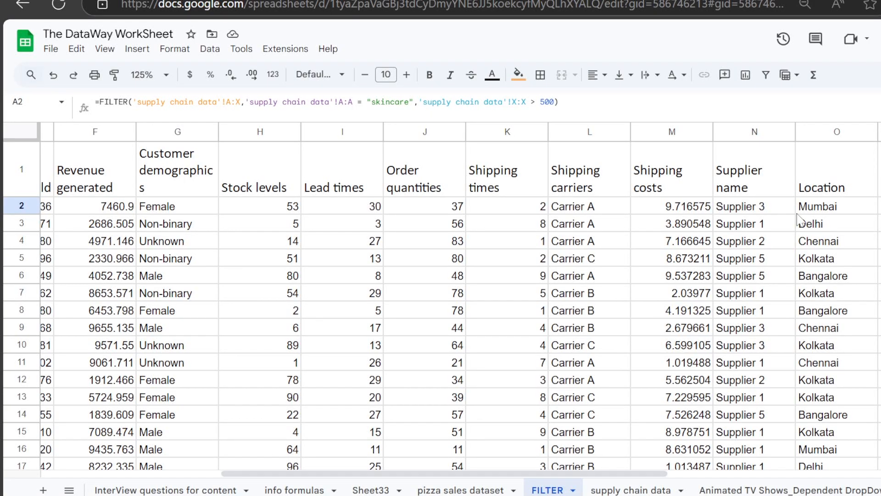
drag(597, 476, 358, 452)
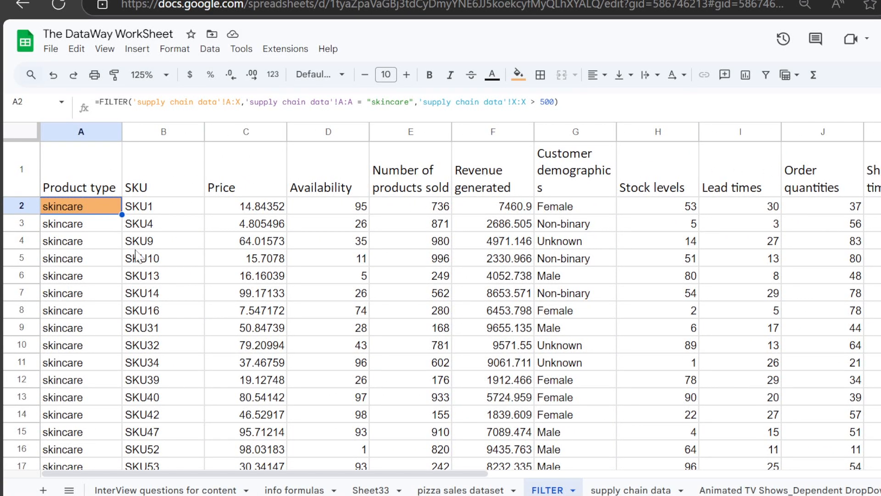
- Begin a SORT formula in A29 below the filtered rows and read the help on its range, sort_column and is_ascending arguments
scroll(138, 257, down, 12)
click(94, 225)
scroll(95, 226, up, 5)
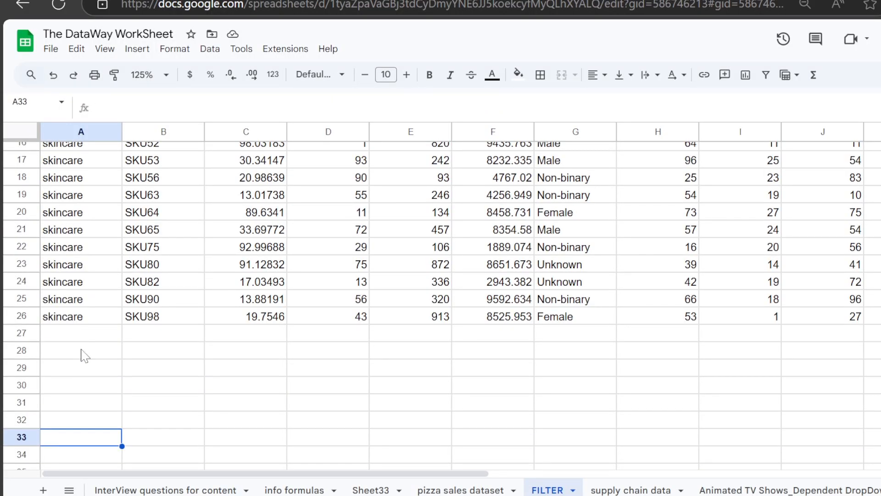
click(86, 367)
text(=SORT()
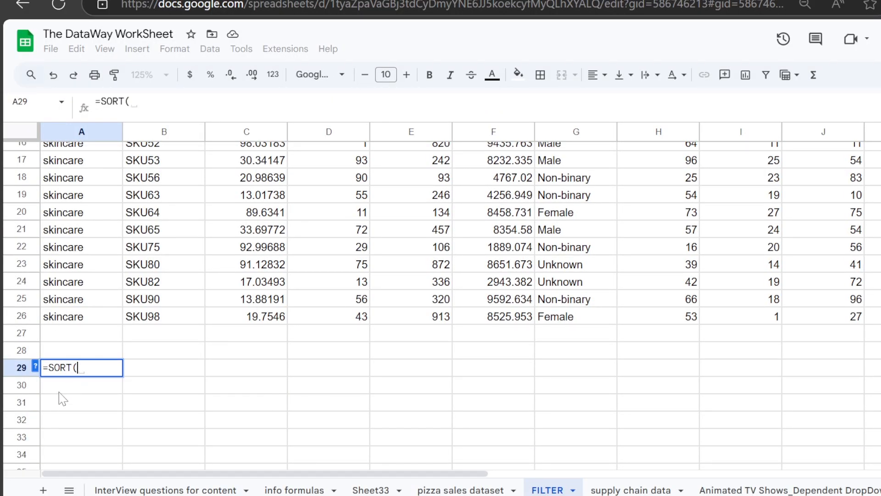
click(36, 366)
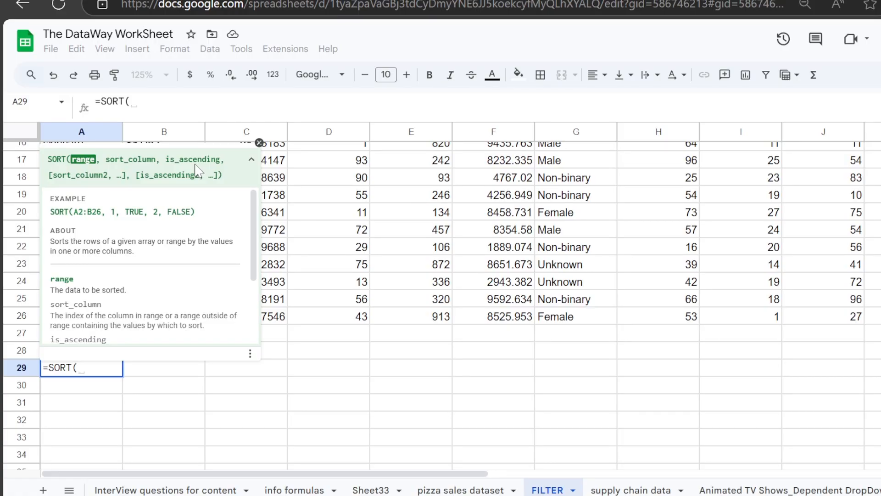
scroll(151, 269, down, 2)
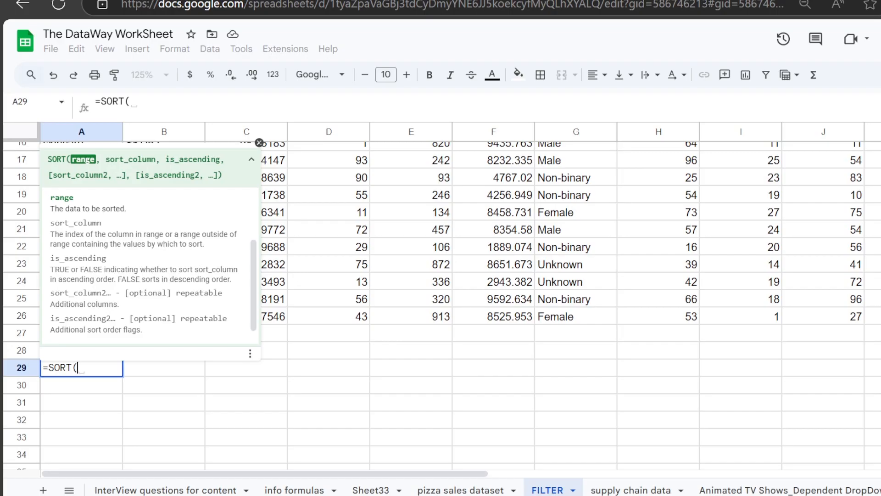
scroll(126, 220, down, 1)
scroll(164, 248, up, 4)
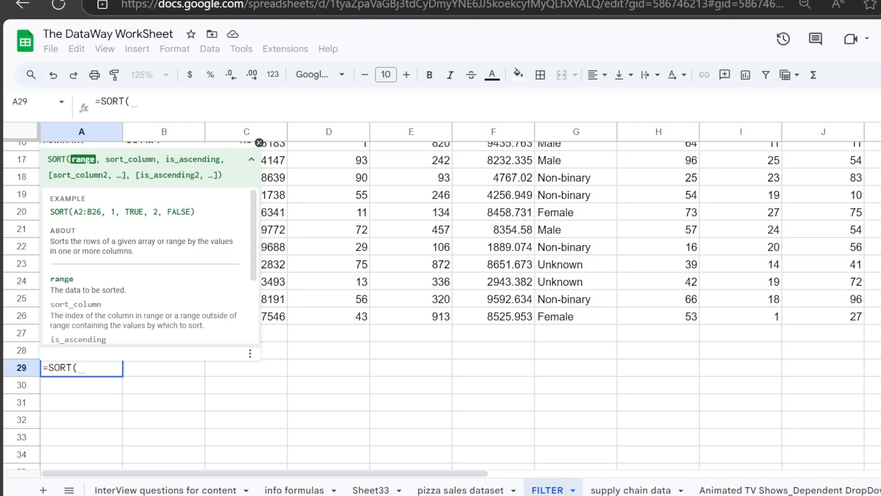
click(385, 250)
scroll(256, 276, up, 4)
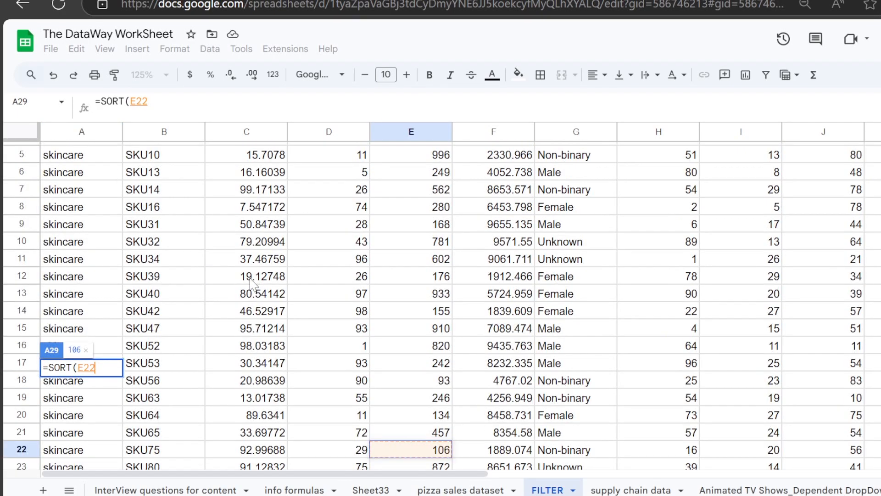
scroll(300, 258, up, 2)
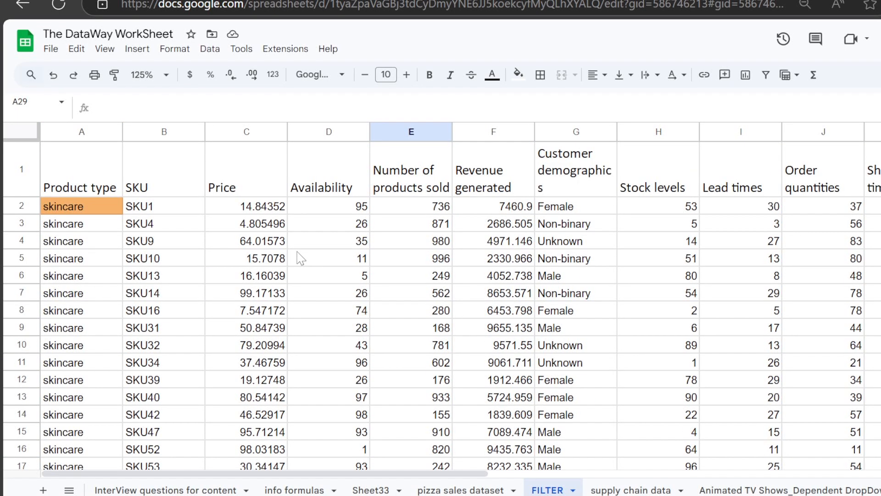
- Start a SORT formula in A33 with the absolute range $A$1:$E$26 as its data to sort
scroll(337, 248, down, 5)
click(94, 234)
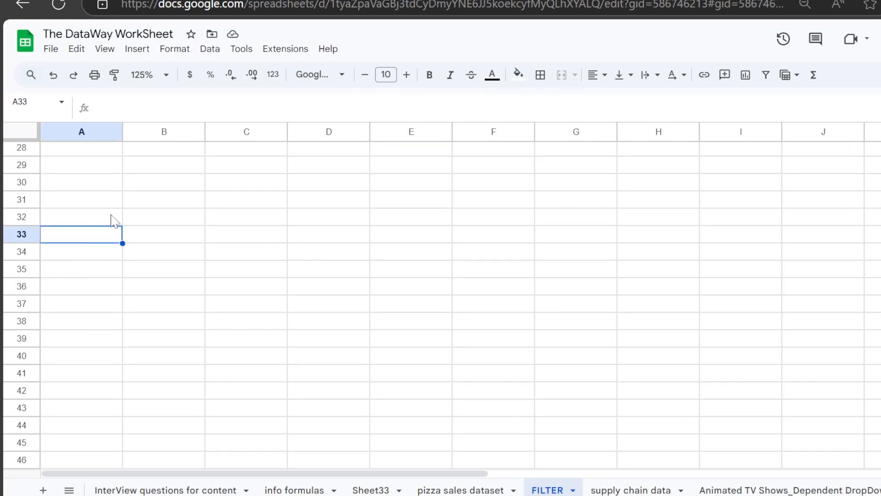
text(=SORT)
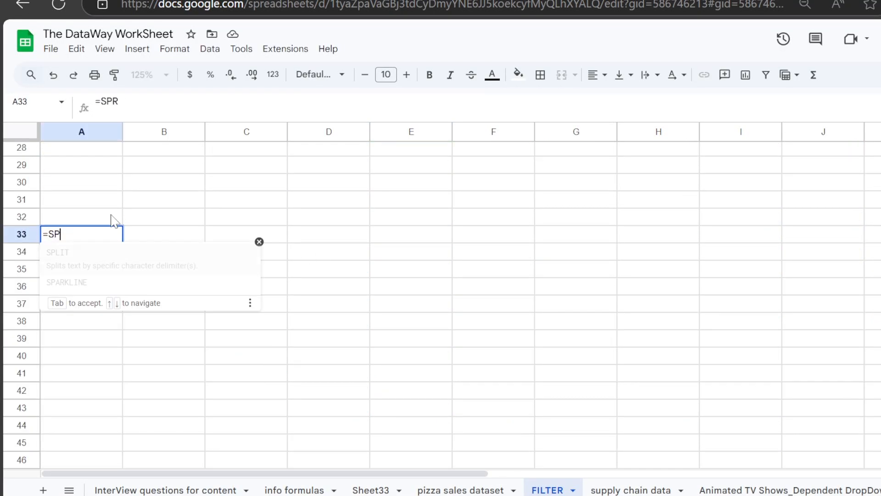
text(()
scroll(335, 170, up, 5)
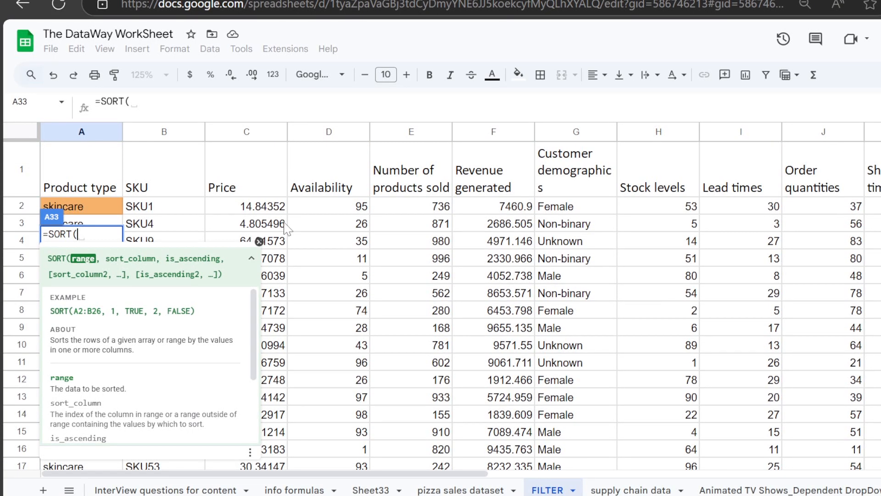
scroll(110, 168, down, 2)
scroll(96, 138, up, 2)
drag(101, 161, 437, 261)
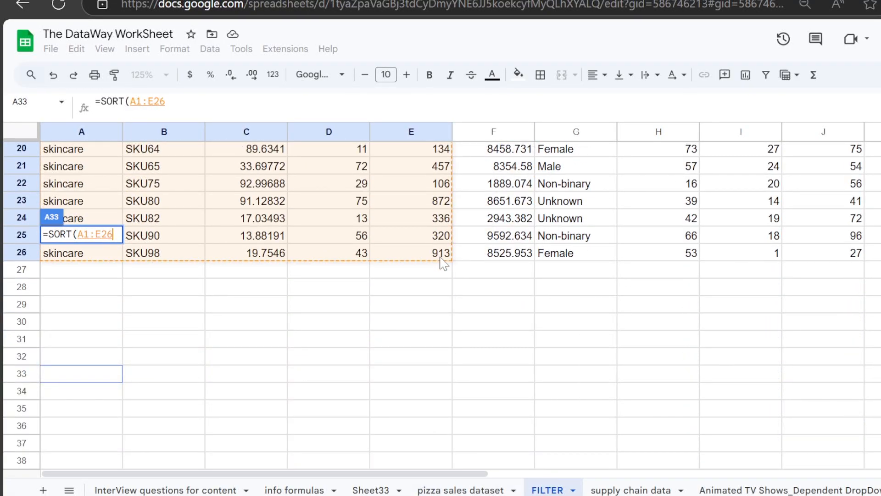
scroll(156, 258, up, 6)
text(,)
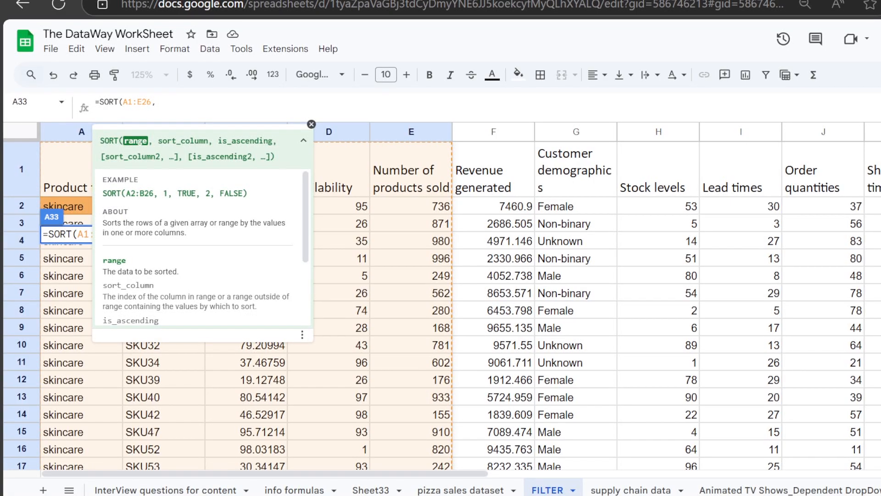
key(F4)
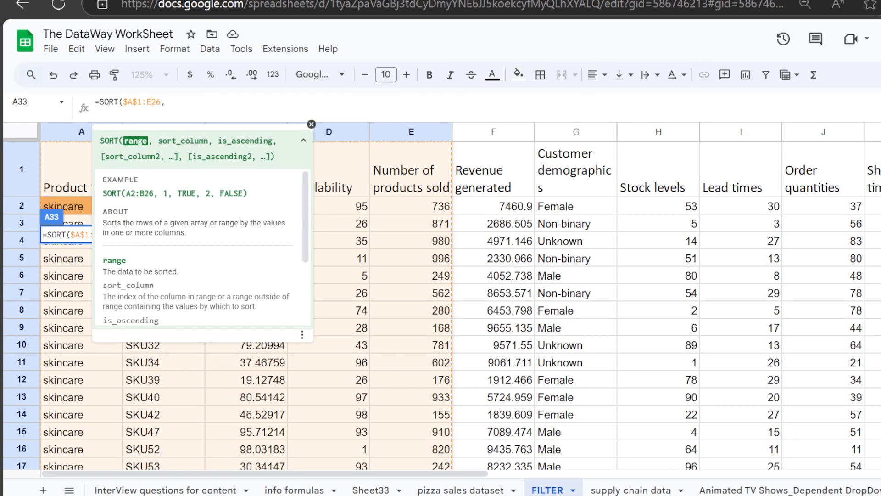
click(177, 102)
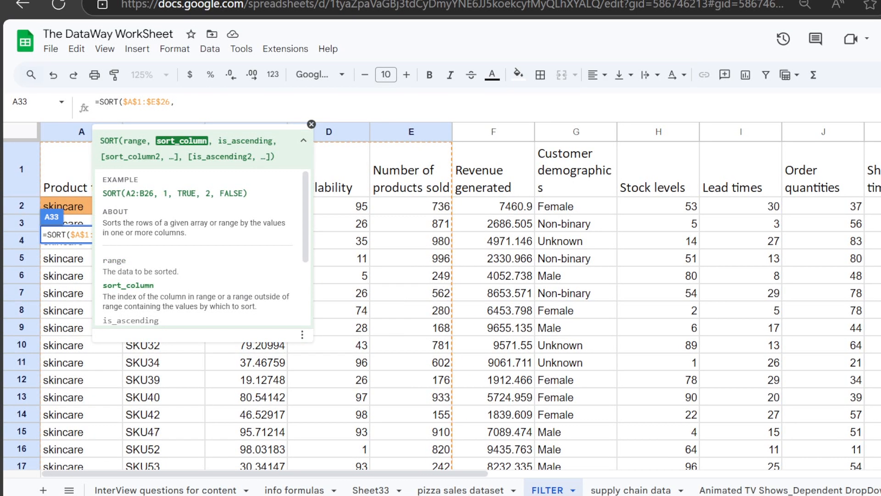
- Complete the A33 SORT formula with sort column E1:E26 and ascending order TRUE, and apply it
drag(429, 184, 445, 164)
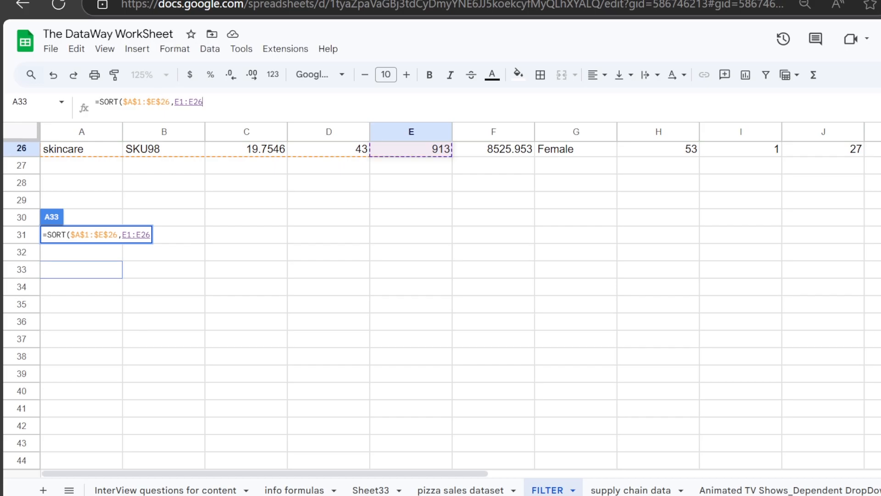
text(,)
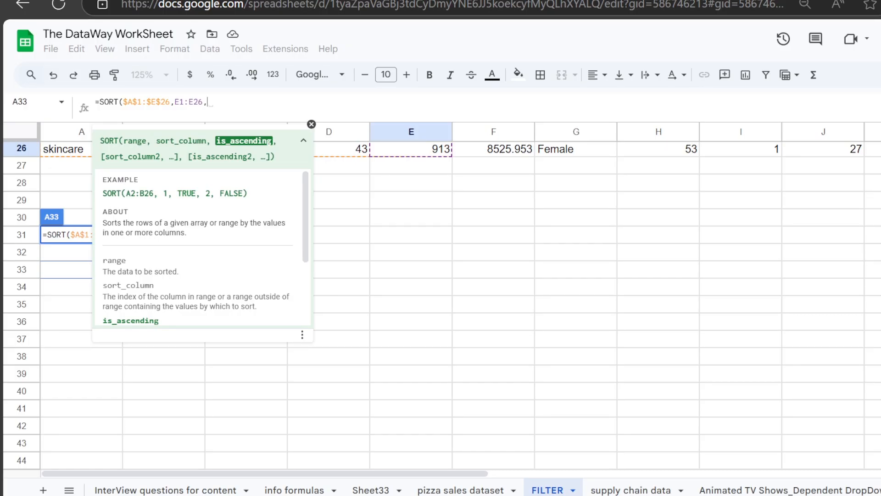
scroll(453, 171, up, 10)
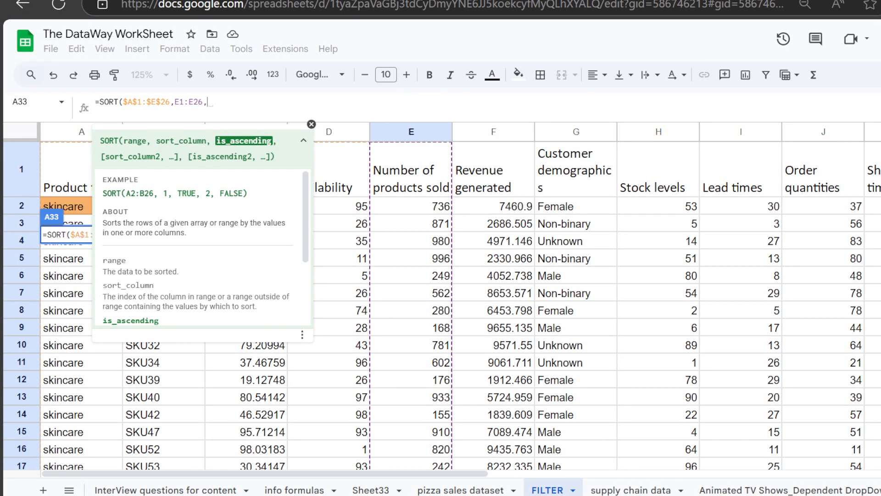
text(TRUE))
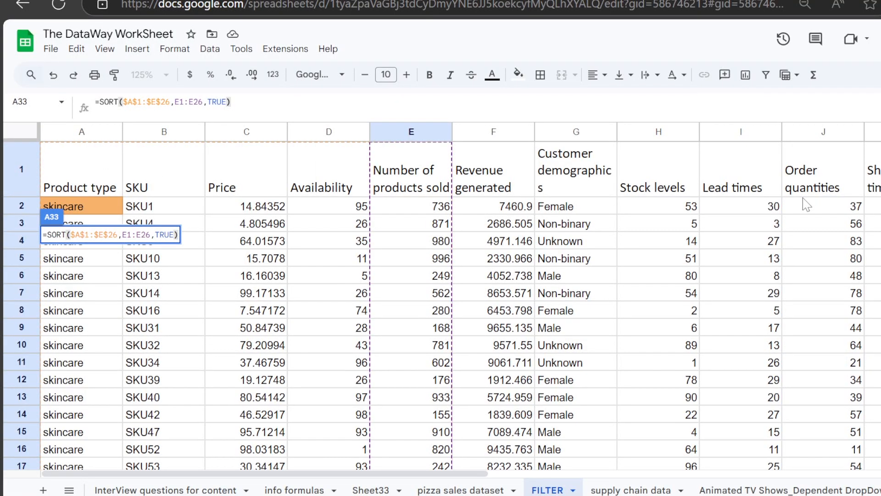
key(Return)
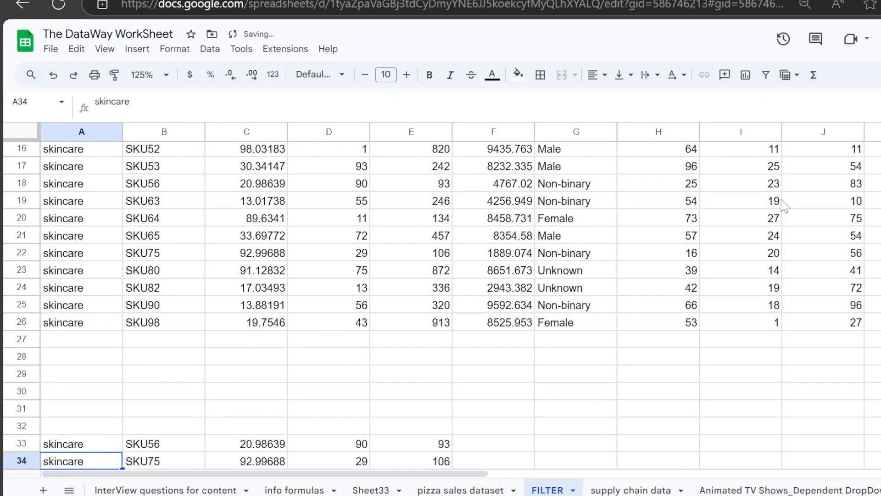
- Check the sorted rows from row 33 down against the source data, including where the header row ended up
scroll(759, 317, down, 4)
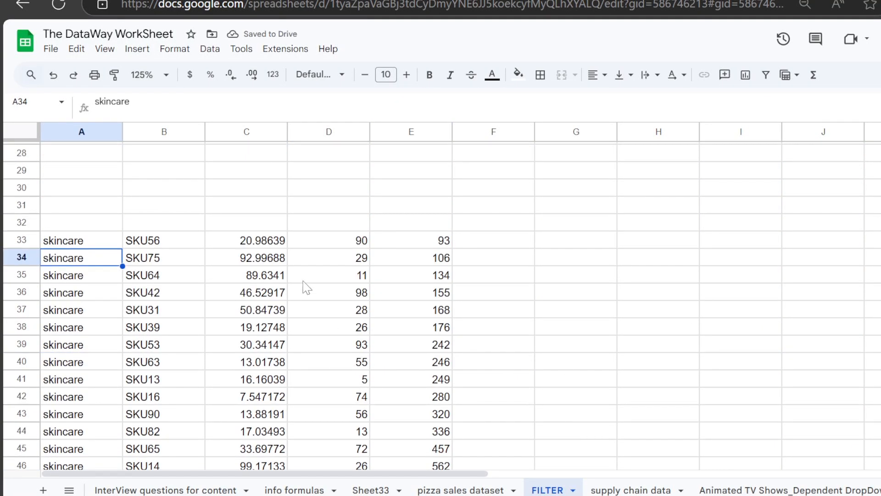
scroll(97, 257, down, 8)
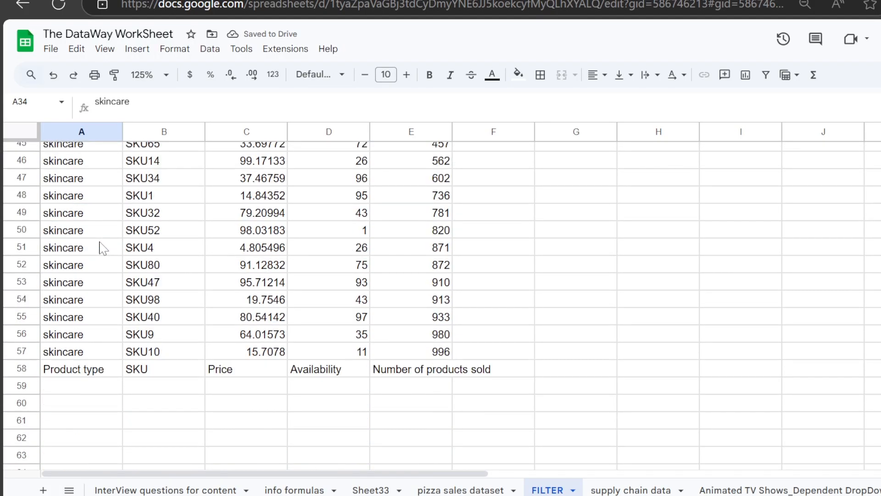
click(112, 275)
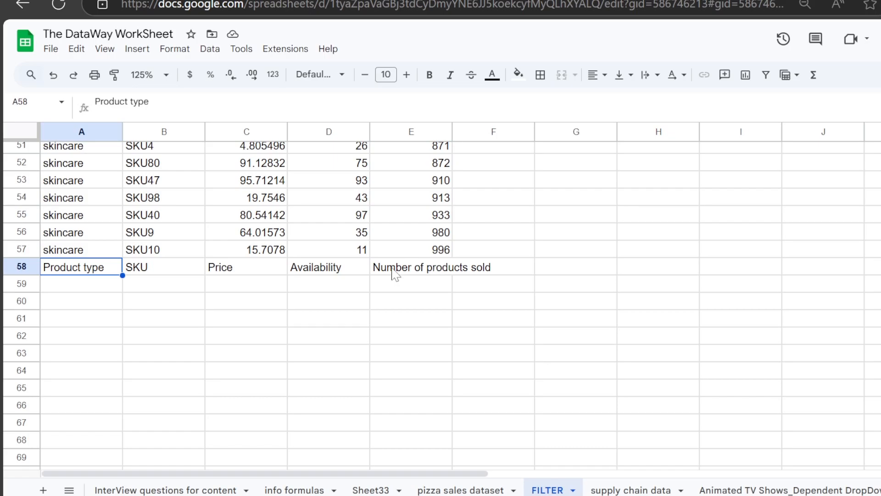
scroll(142, 260, up, 8)
scroll(139, 258, down, 2)
scroll(139, 257, up, 2)
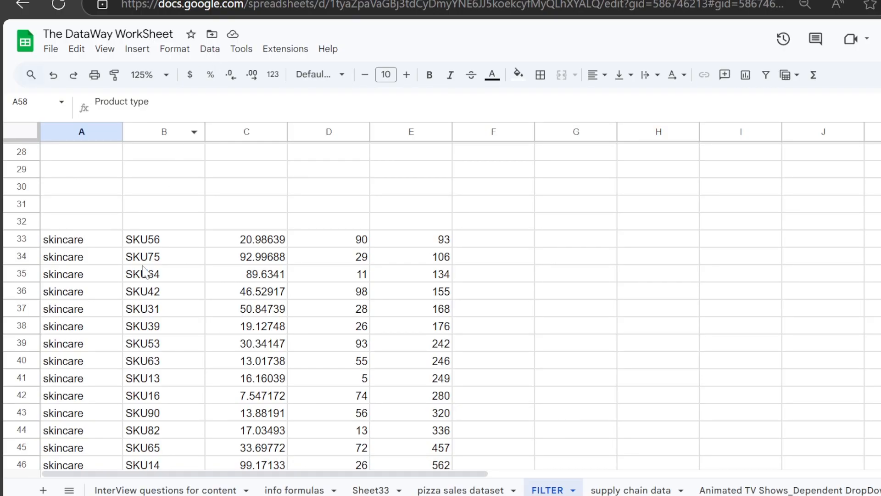
scroll(143, 270, up, 9)
scroll(138, 271, down, 9)
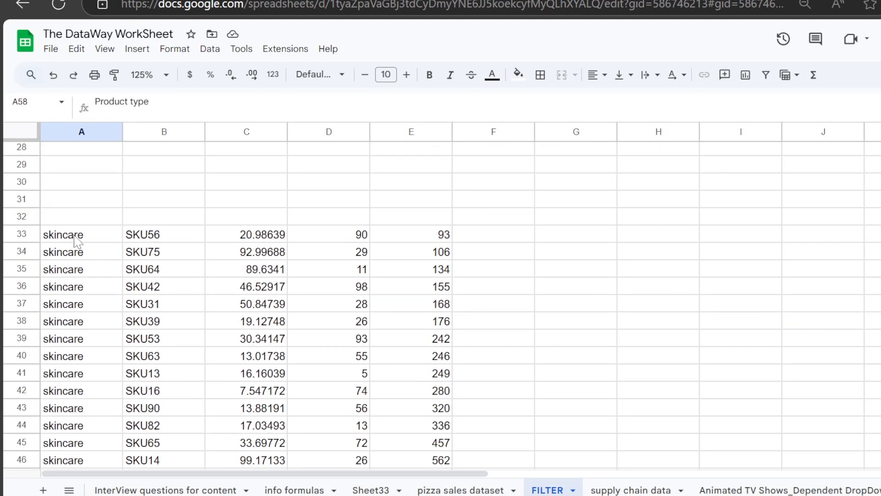
- Try to change the starting row of the data range in the A33 SORT formula and apply it
click(76, 237)
click(148, 100)
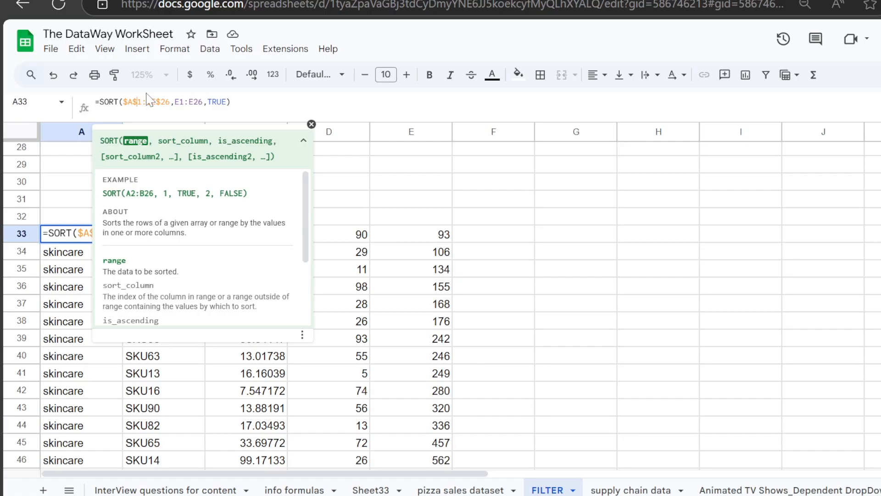
key(Return)
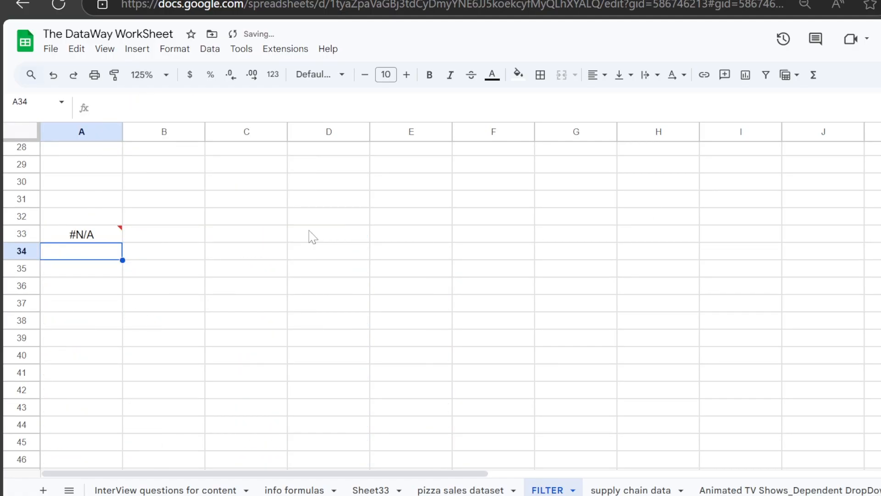
- Change the sort column in the A33 SORT formula to E2:E26 and apply it
click(101, 236)
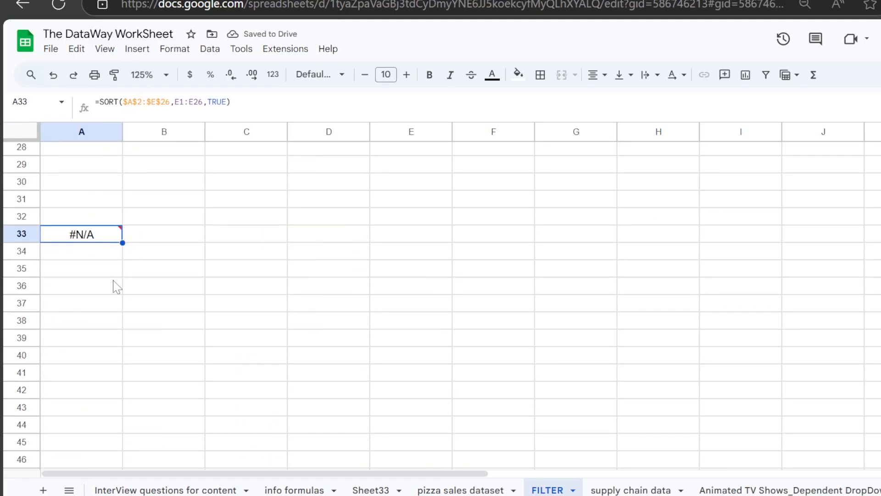
mouse_move(110, 233)
click(184, 102)
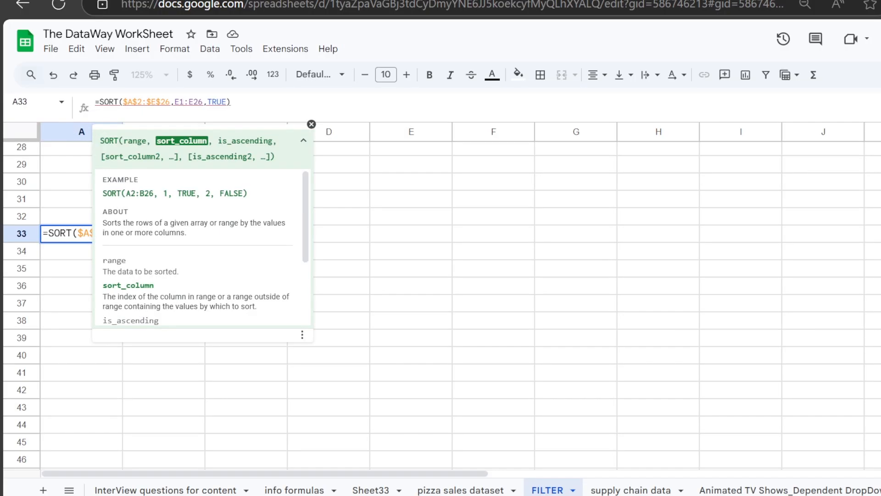
key(BackSpace)
text(2)
key(Return)
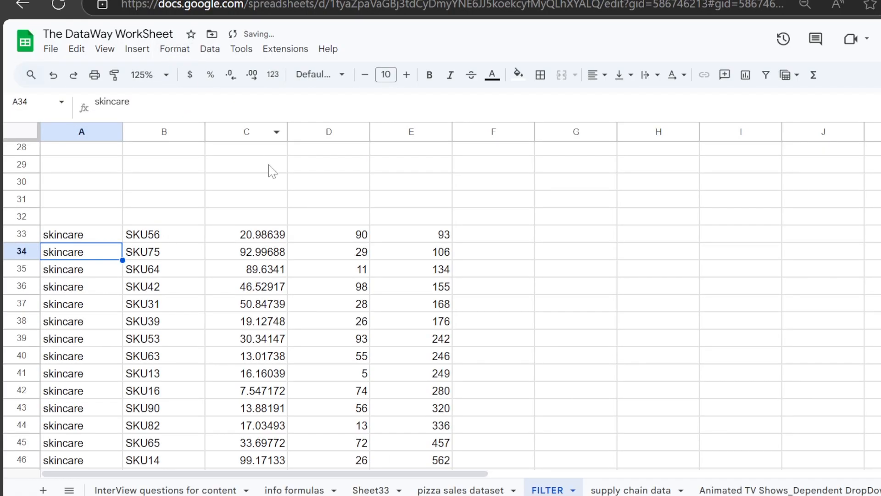
- Check the sorted rows 33 to 57 across the columns, including the ascending order of the products sold in column E
scroll(270, 160, down, 4)
scroll(300, 226, up, 2)
scroll(303, 227, up, 2)
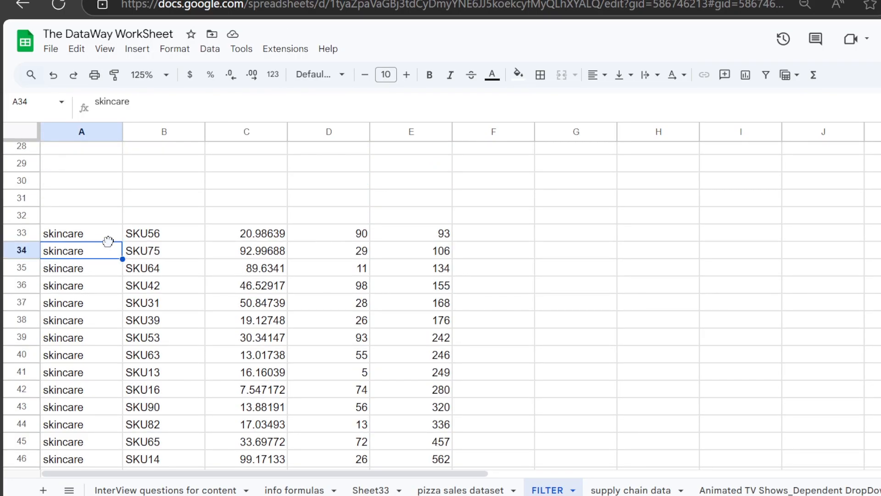
drag(107, 238, 79, 393)
scroll(107, 385, up, 5)
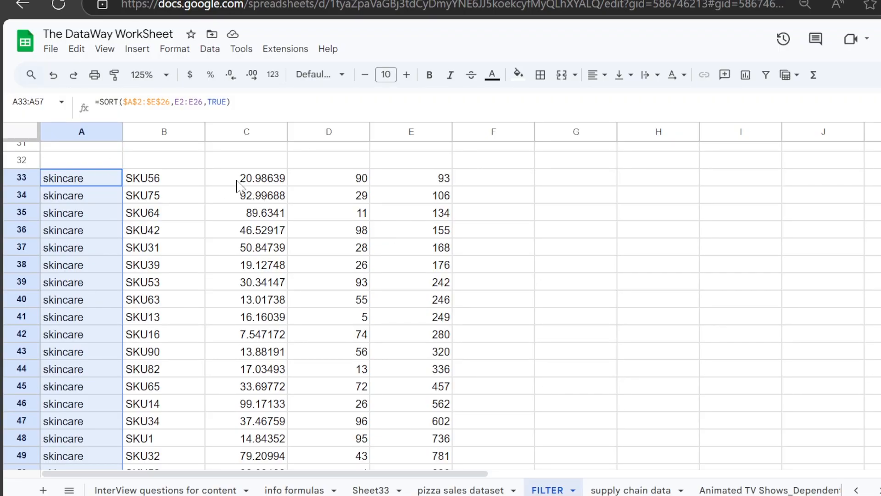
drag(243, 179, 278, 380)
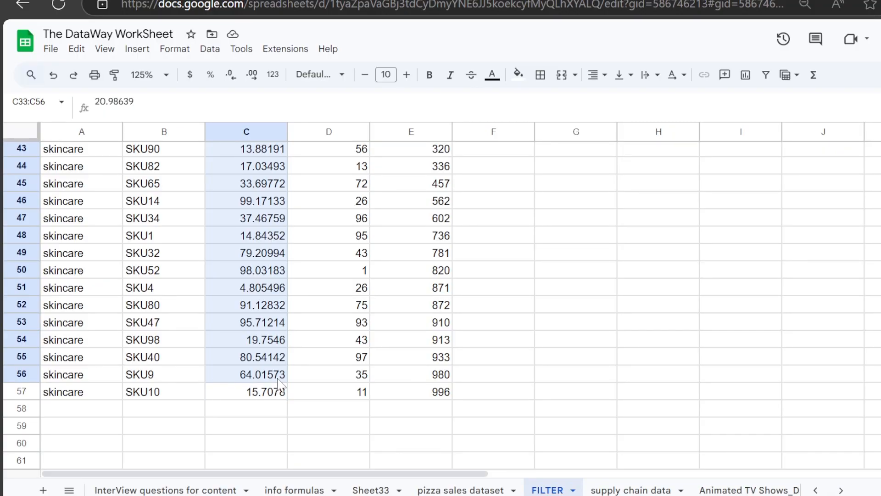
scroll(321, 349, up, 10)
scroll(340, 322, down, 10)
scroll(344, 303, up, 2)
click(344, 299)
scroll(344, 298, up, 2)
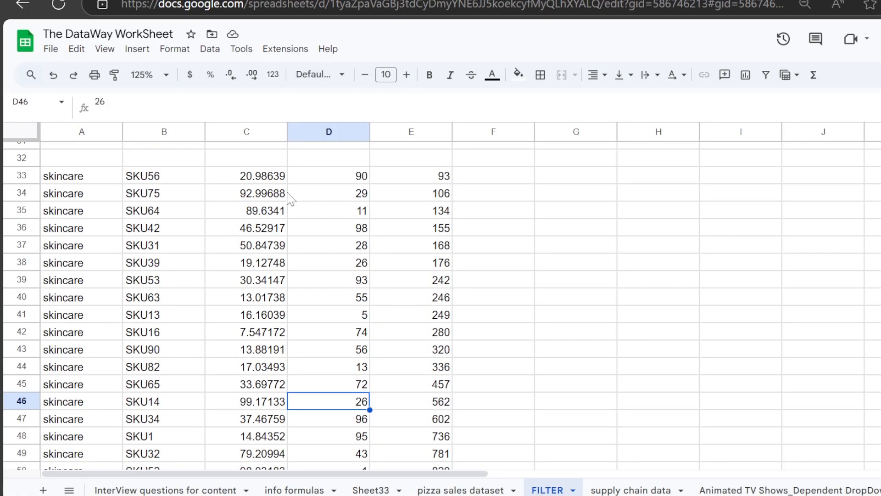
click(88, 176)
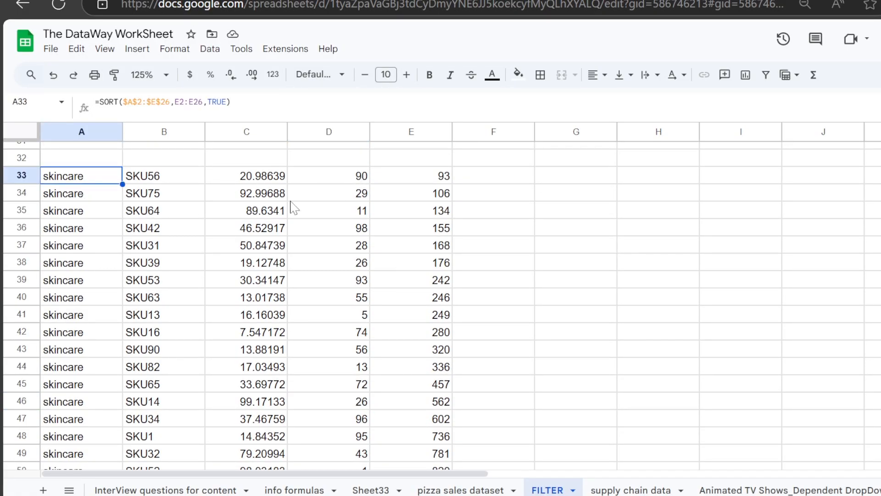
click(442, 184)
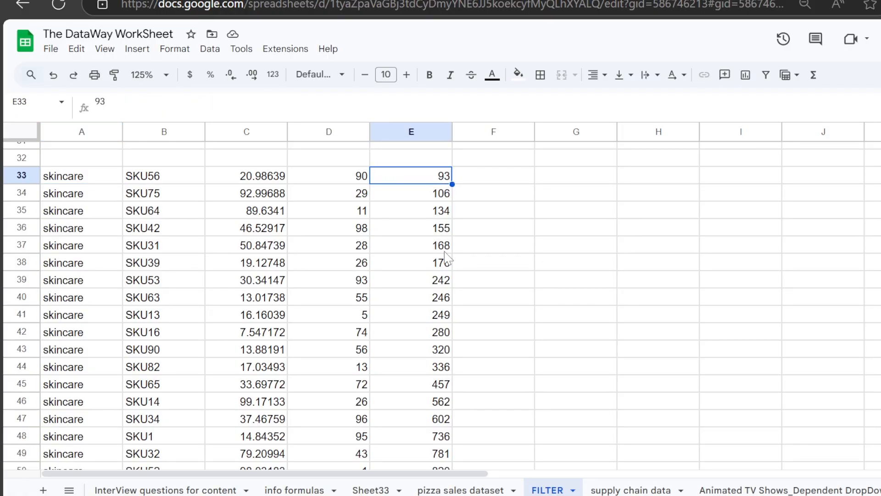
scroll(443, 367, down, 4)
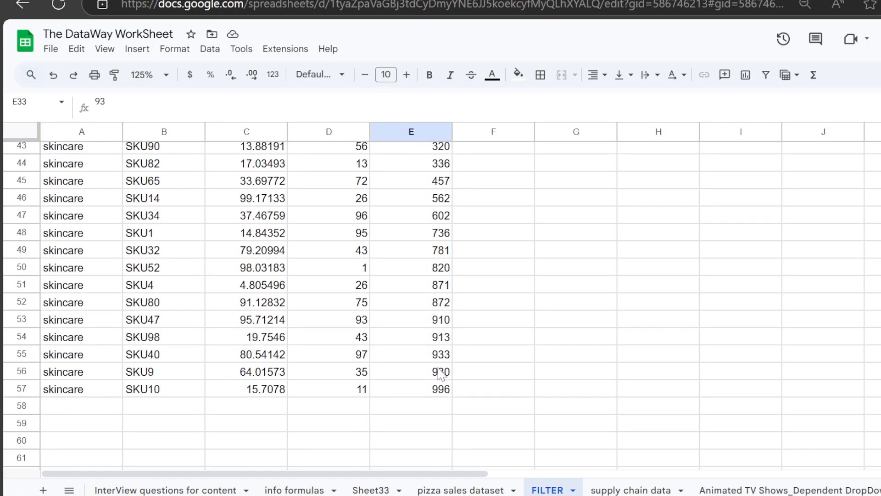
scroll(440, 385, up, 4)
- Switch the A33 SORT formula to descending order with FALSE and check the order in column E
click(105, 174)
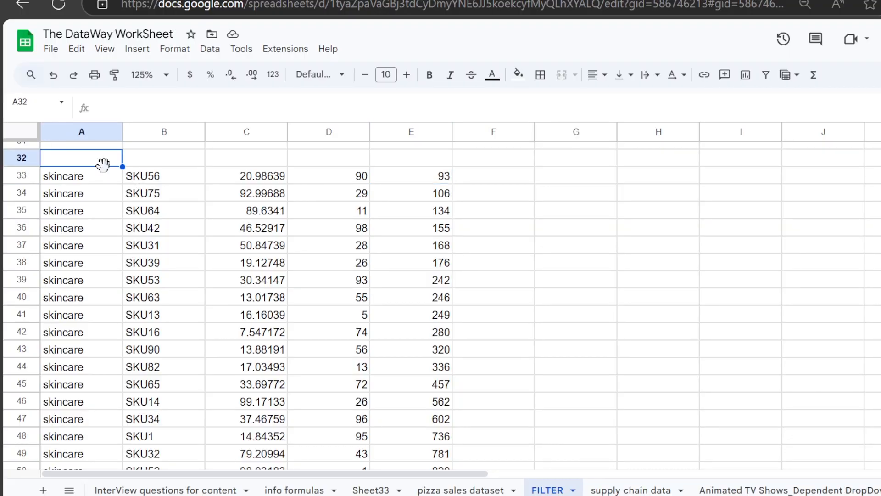
double_click(107, 172)
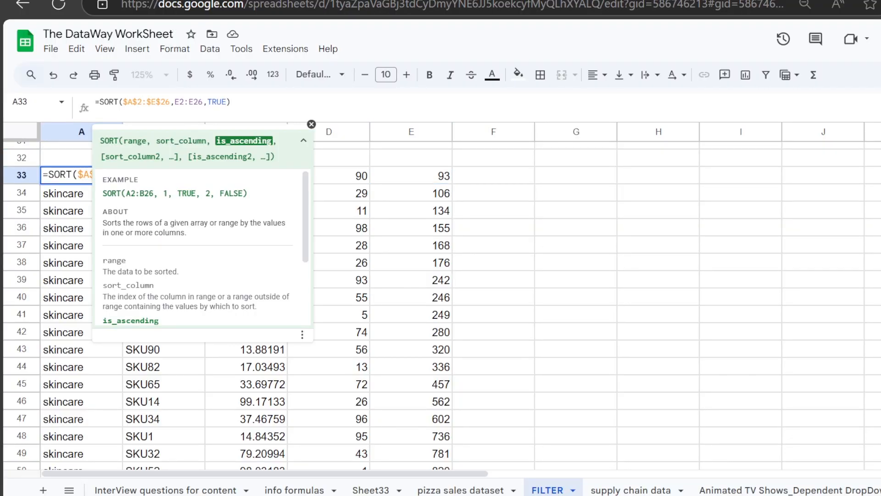
key(BackSpace)
key(BackSpace)
key(BackSpace)
key(BackSpace)
text(FALS)
key(Tab)
key(Return)
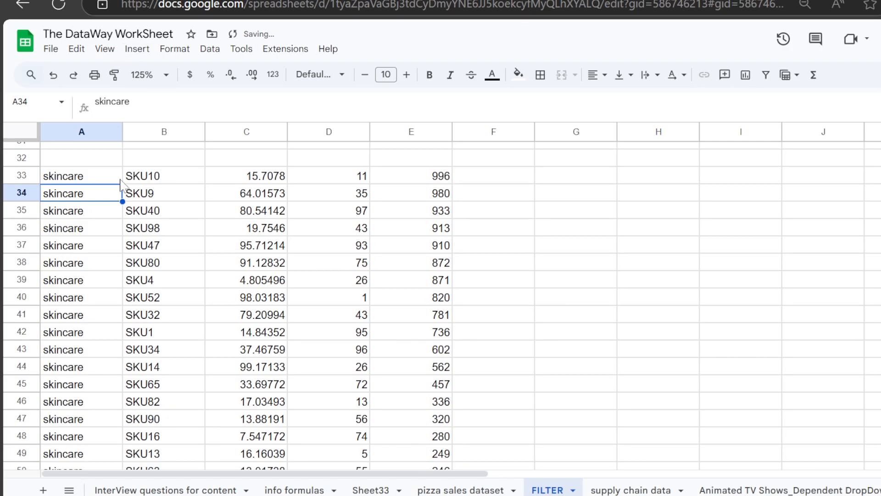
click(445, 180)
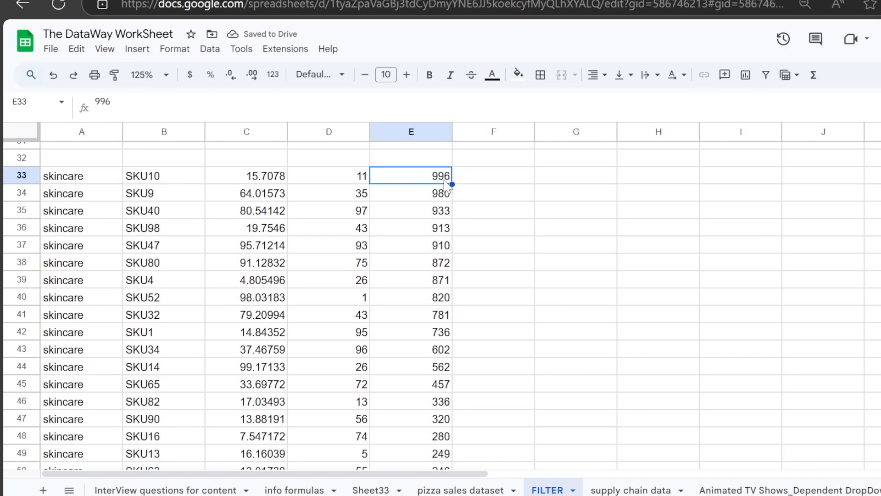
scroll(444, 193, down, 5)
scroll(441, 248, up, 5)
- Wrap the FILTER formula in A2 in a SORT function, using the filtered data as the range to sort
scroll(442, 248, up, 3)
click(78, 279)
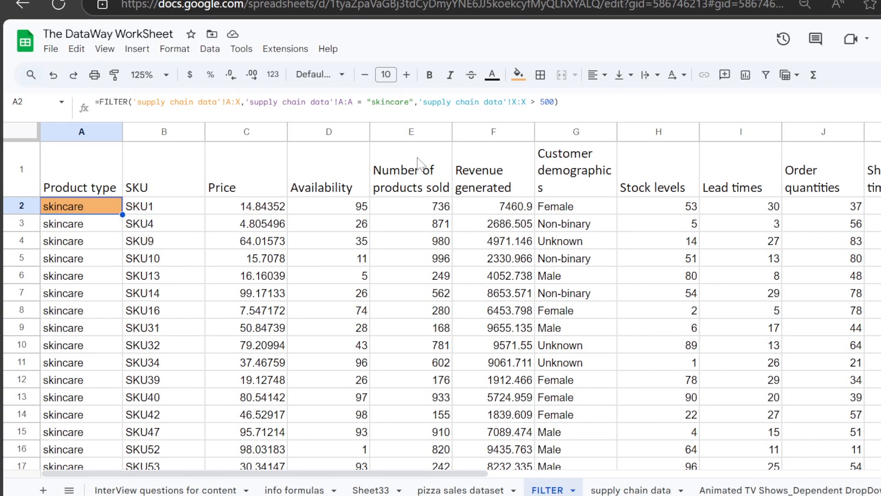
click(480, 186)
click(480, 292)
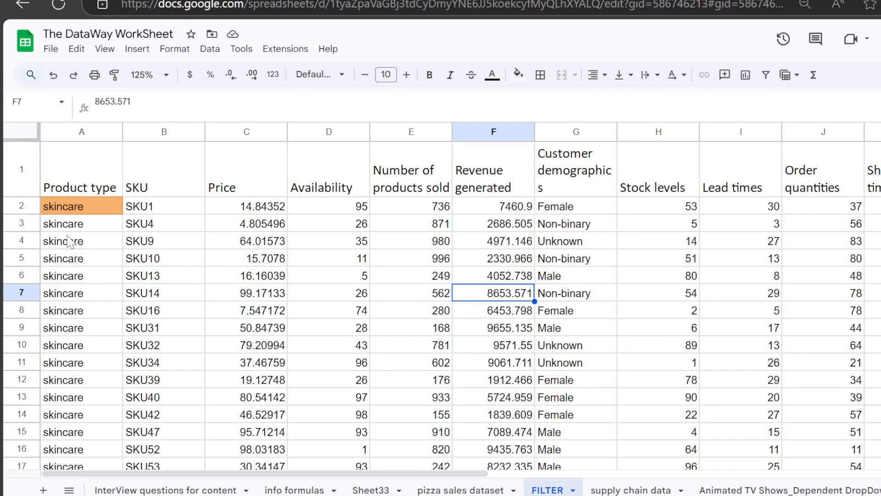
click(78, 196)
click(78, 207)
click(98, 102)
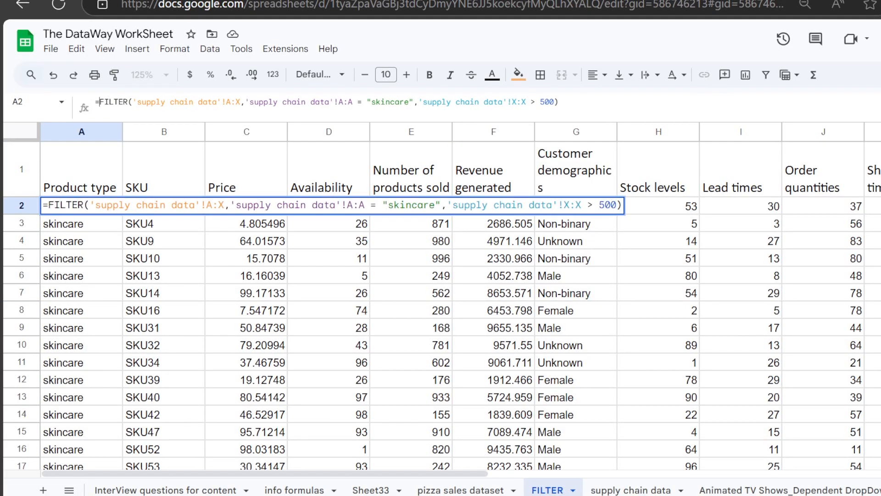
text(DOR)
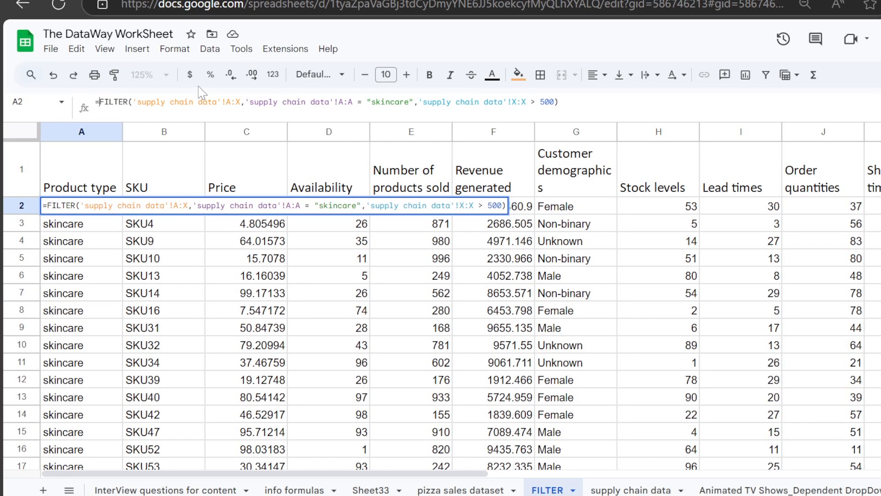
key(BackSpace)
key(BackSpace)
key(BackSpace)
text(SORT)
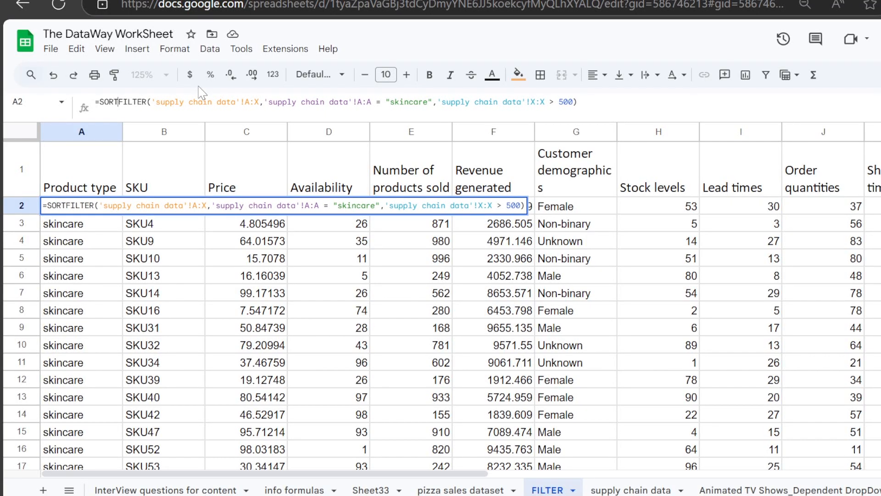
text(()
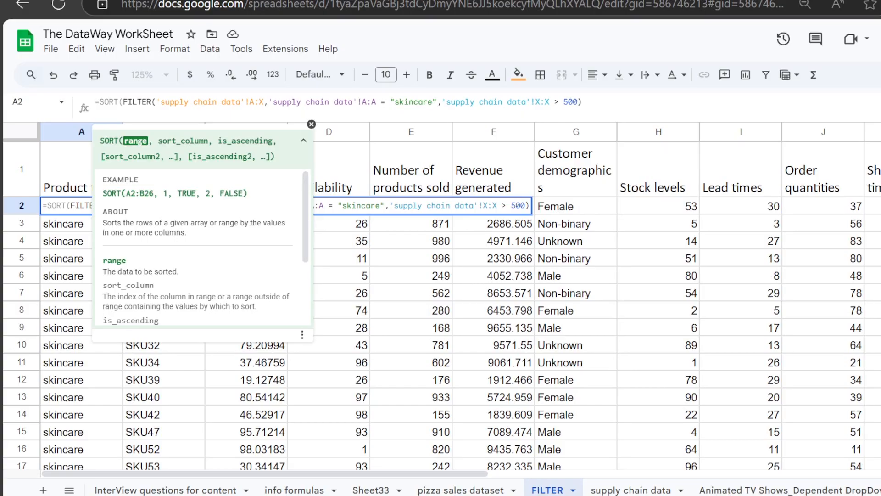
- Complete the A2 SORT formula with sort column 6 and order FALSE, and apply it
click(582, 102)
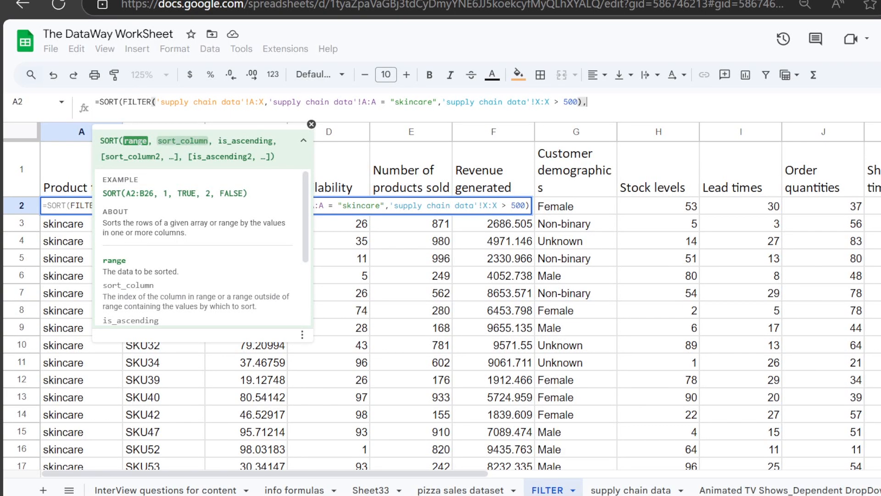
text(,)
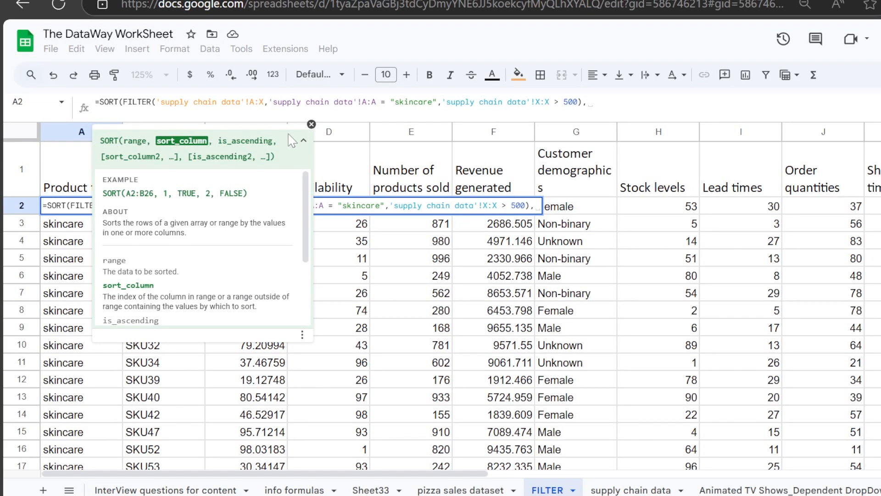
click(312, 124)
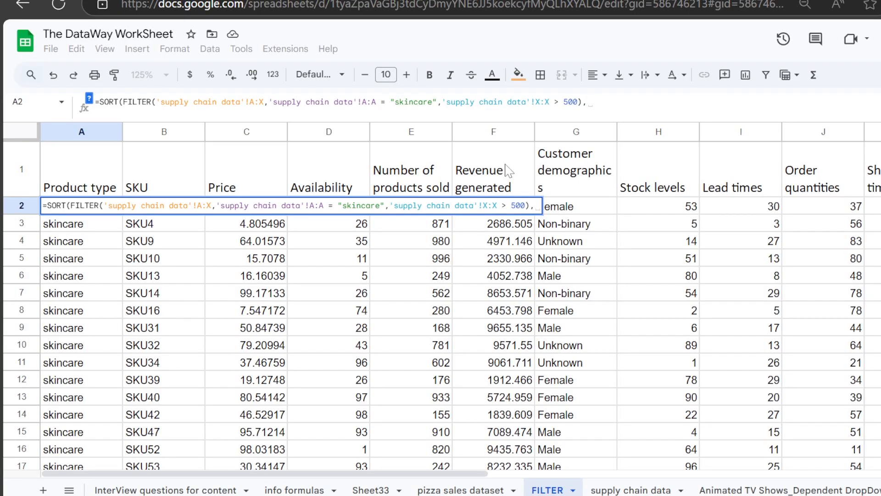
text(6,)
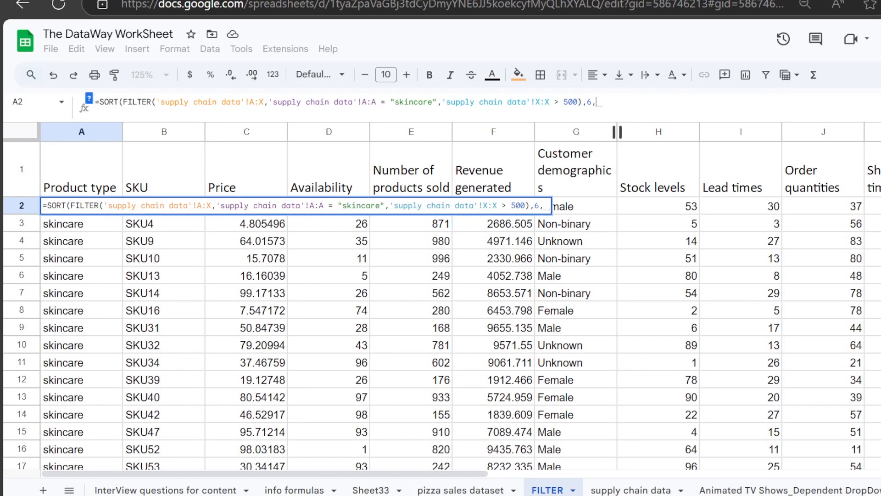
text(FALSE))
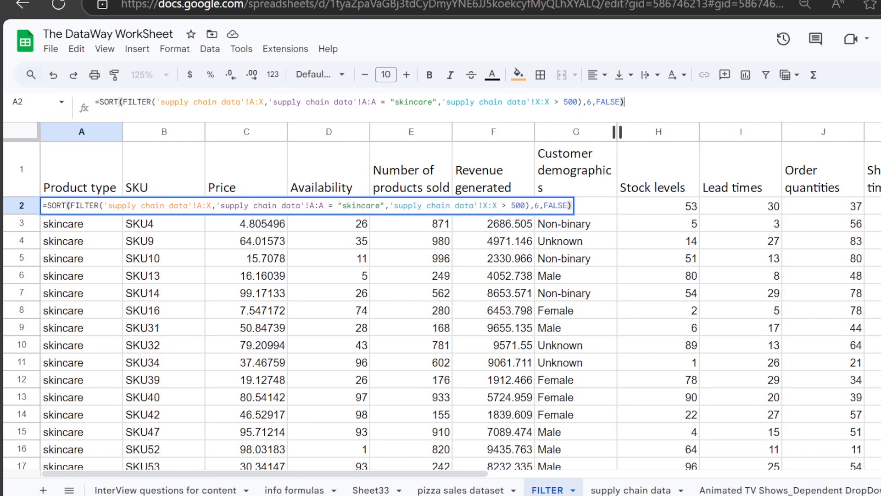
key(Return)
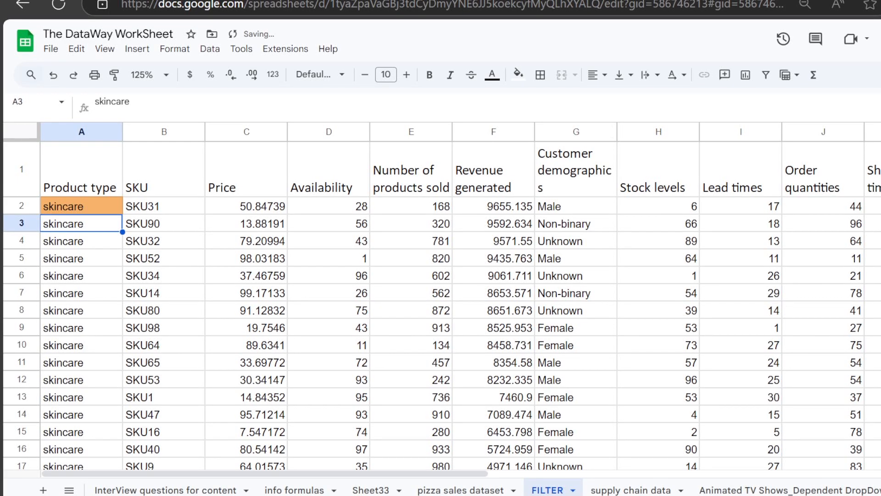
- Check the descending order of the Revenue generated column from F2 down to F26
scroll(585, 199, down, 2)
scroll(510, 207, up, 2)
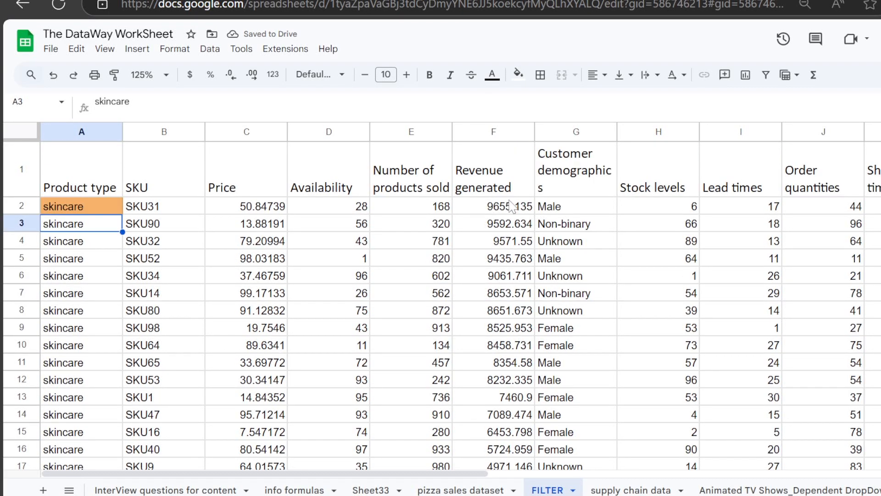
click(498, 205)
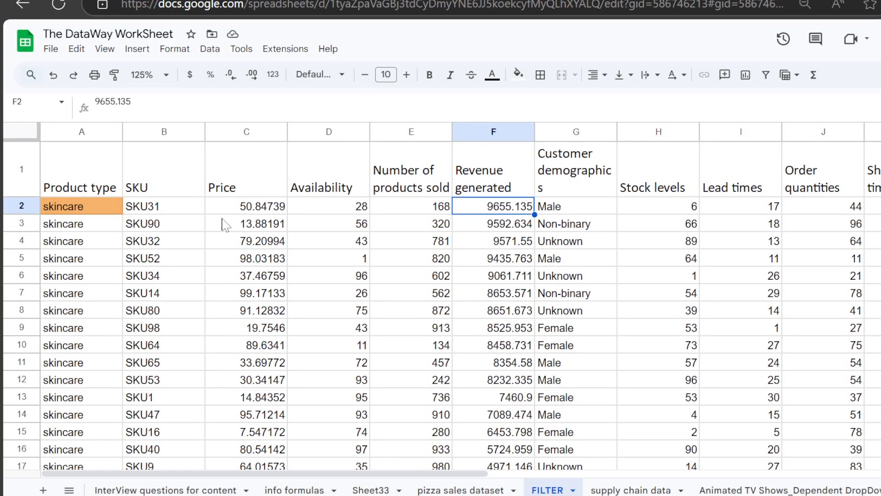
scroll(464, 207, down, 5)
click(513, 318)
scroll(594, 316, up, 6)
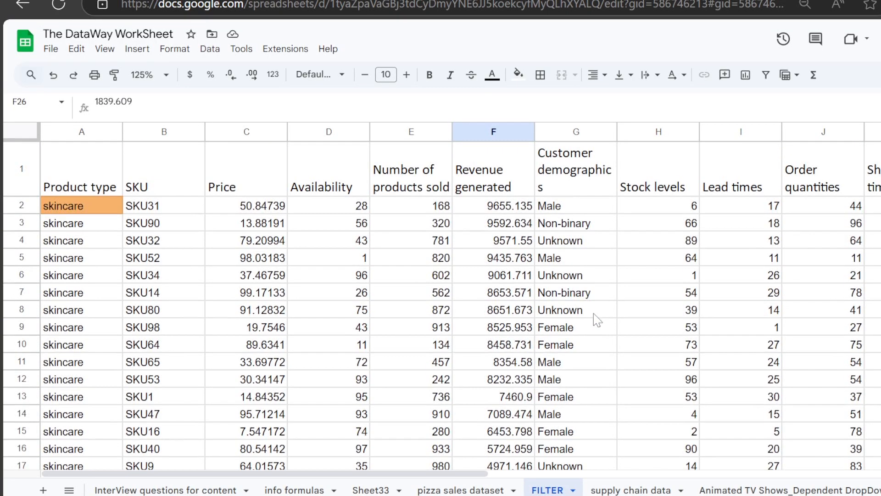
click(512, 207)
scroll(521, 222, down, 2)
scroll(526, 418, down, 2)
click(519, 418)
scroll(543, 387, up, 4)
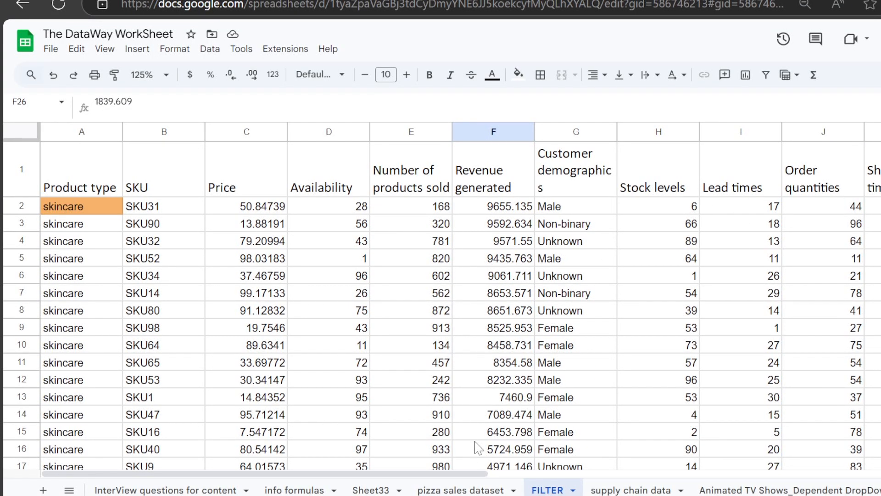
- Examine the remaining columns of the sorted result across row 2, from Supplier name through Inspection results to Costs
scroll(439, 477, right, 5)
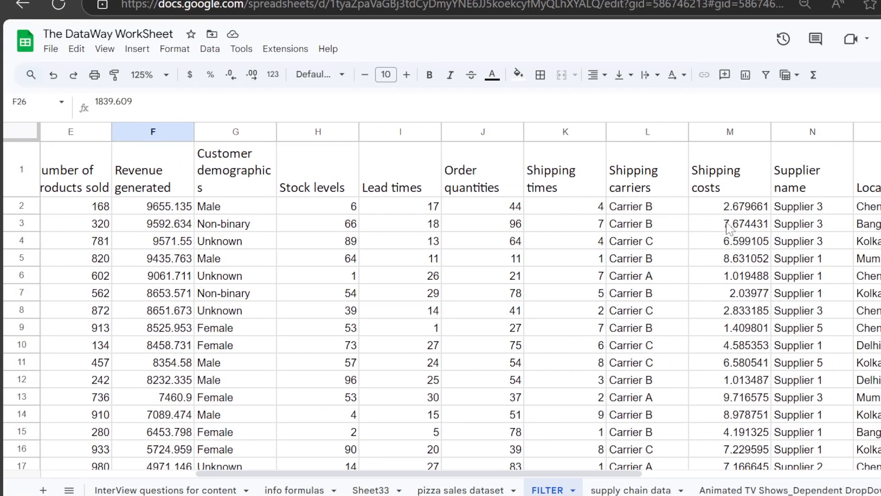
click(811, 211)
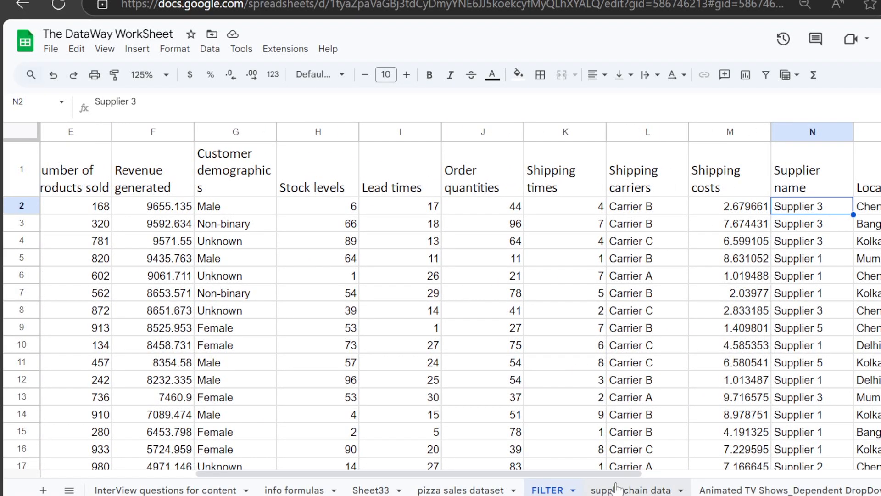
drag(620, 479, 817, 480)
click(868, 211)
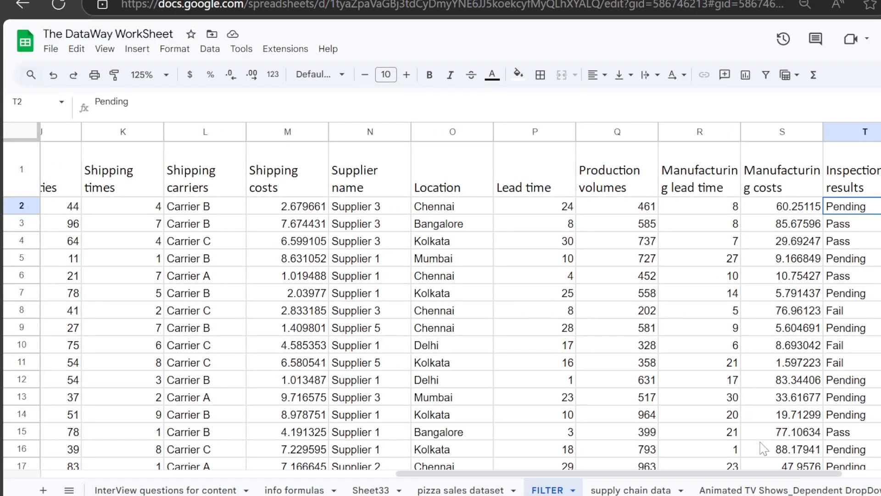
drag(728, 474, 866, 474)
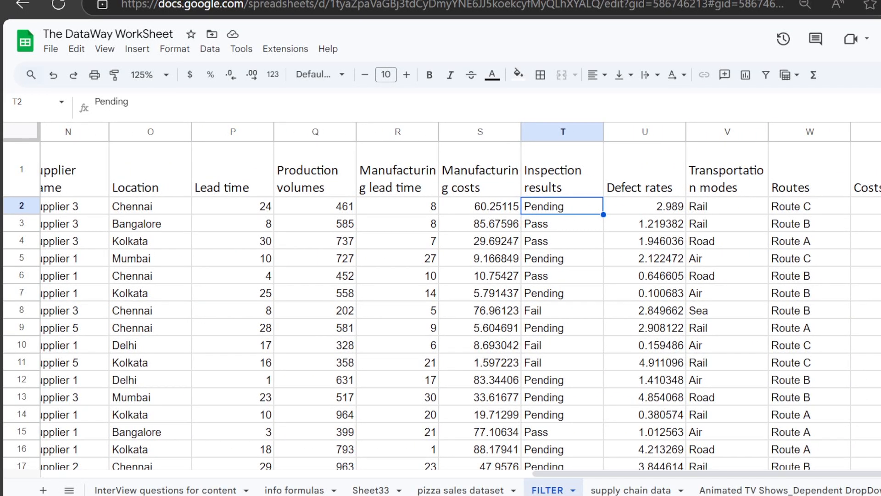
click(878, 207)
drag(635, 475, 92, 480)
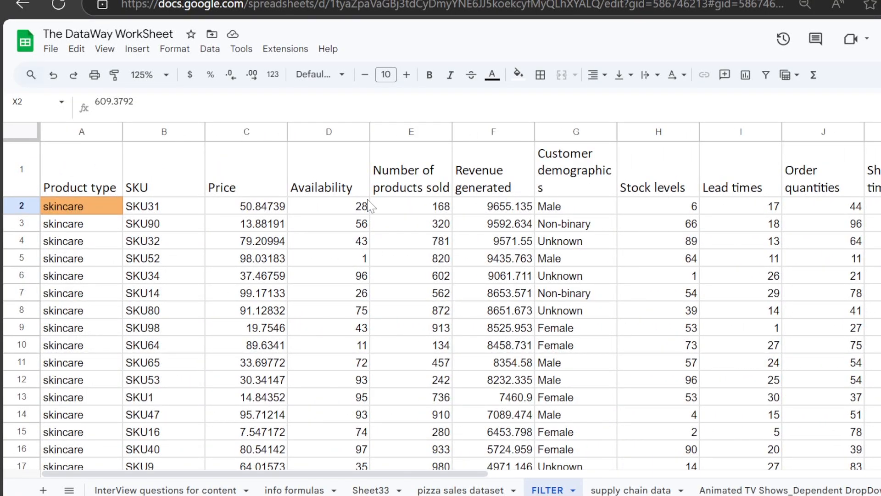
- Review the nested SORT and FILTER formula in A2 along with its first result row and revenue cell
click(154, 210)
click(17, 204)
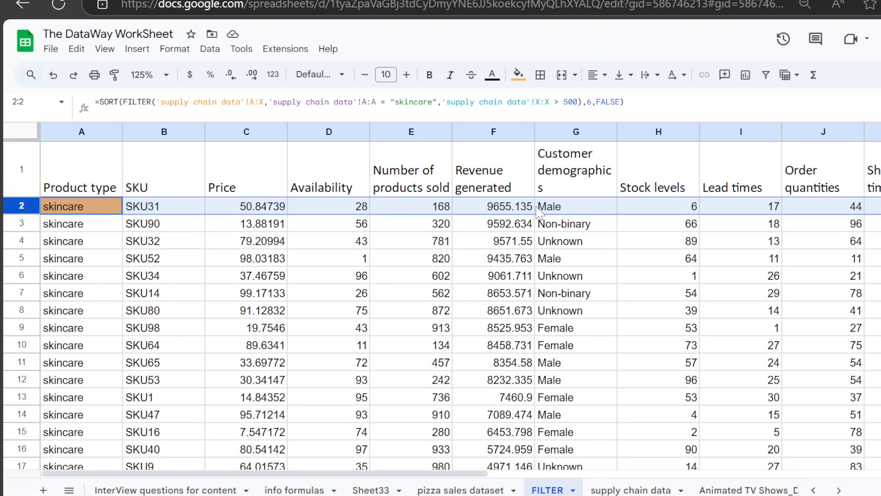
click(509, 208)
click(110, 209)
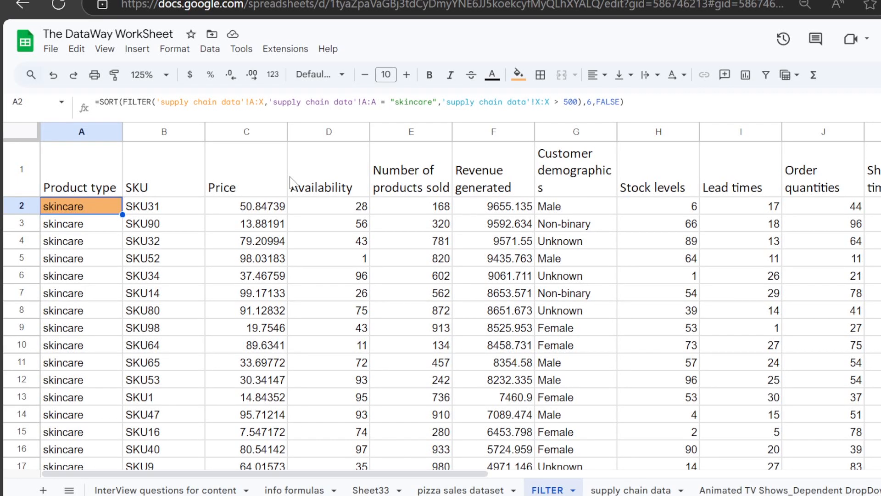
- Replace the SORT formula in A33 with the start of a SORTN function
scroll(170, 219, down, 3)
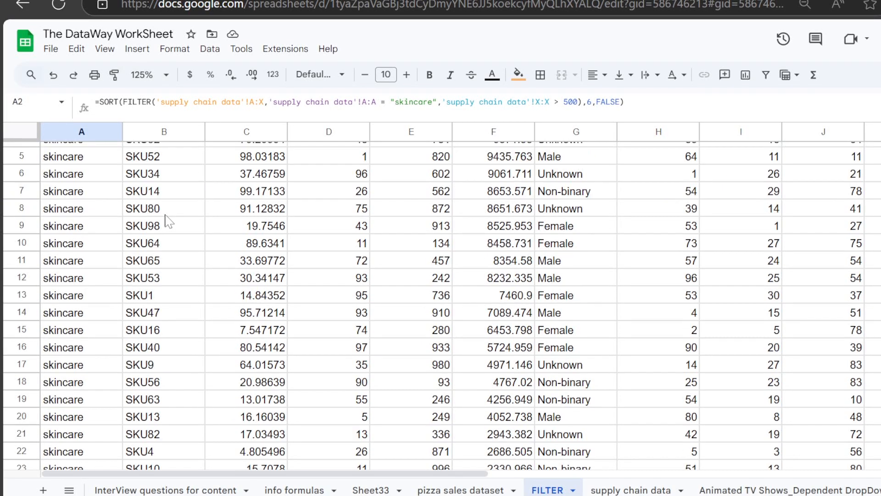
scroll(170, 220, down, 5)
click(79, 337)
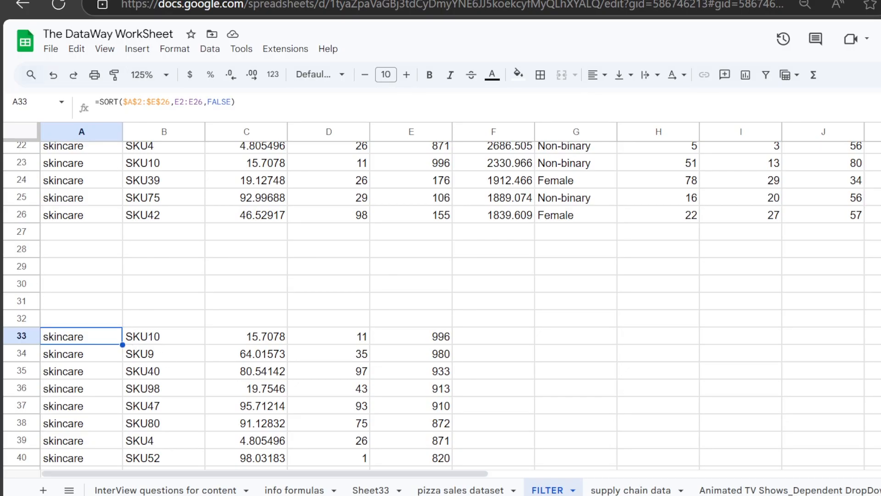
click(118, 101)
key(Right)
key(Right)
key(Right)
key(Right)
key(Right)
key(Right)
key(Right)
key(Right)
key(Right)
key(Right)
key(Right)
key(Right)
key(Right)
key(Right)
key(Right)
key(Right)
key(Right)
key(Right)
key(Right)
key(Right)
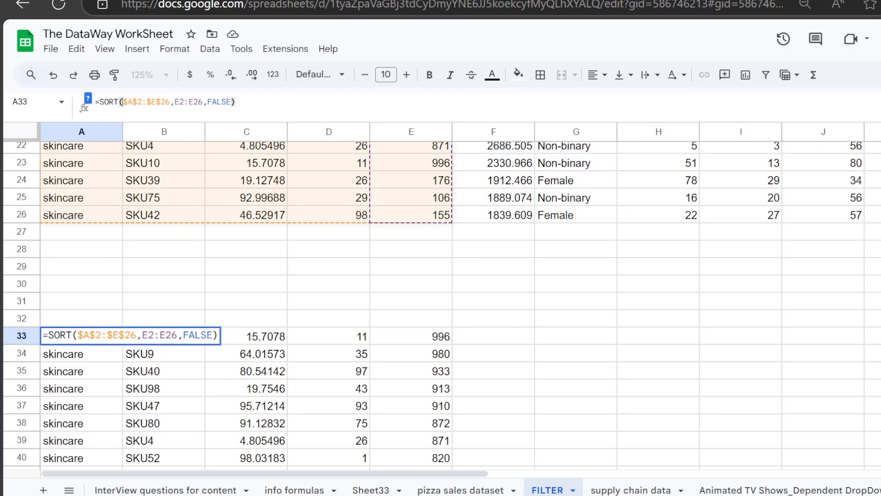
key(BackSpace)
key(BackSpace)
key(BackSpace)
key(BackSpace)
key(BackSpace)
key(BackSpace)
key(BackSpace)
key(BackSpace)
key(BackSpace)
key(BackSpace)
key(BackSpace)
key(BackSpace)
key(BackSpace)
key(BackSpace)
key(BackSpace)
key(BackSpace)
key(BackSpace)
key(BackSpace)
key(BackSpace)
key(BackSpace)
key(BackSpace)
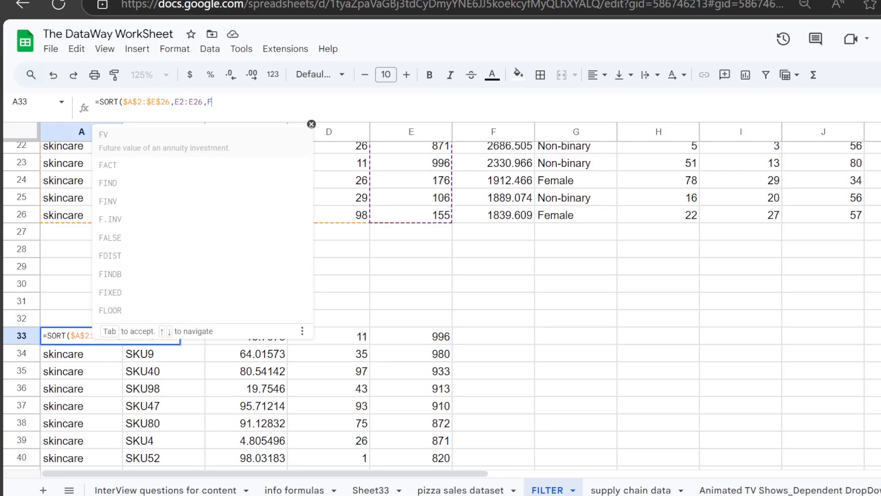
text(N)
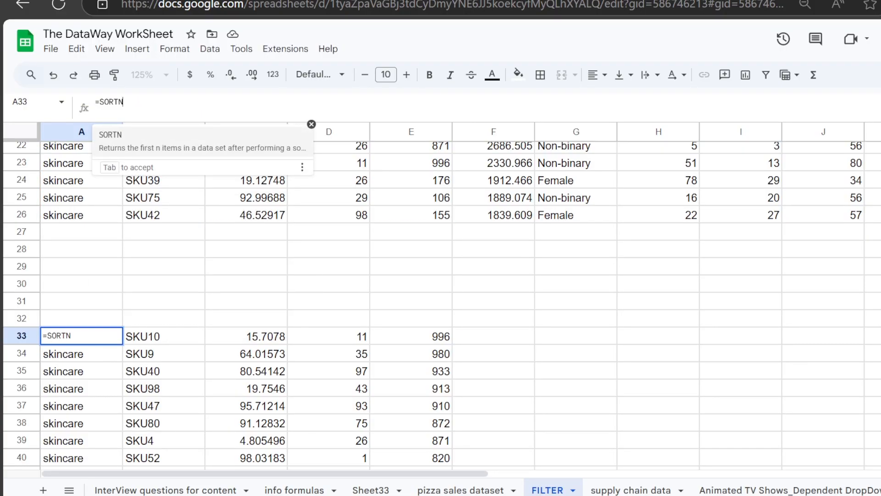
text(()
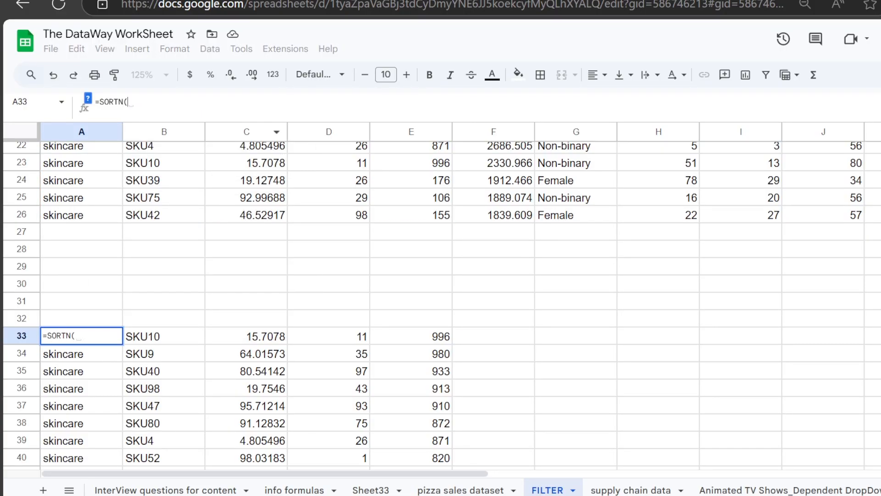
- Read the SORTN argument help, from range and n through display_ties_mode to is_ascending2
click(87, 98)
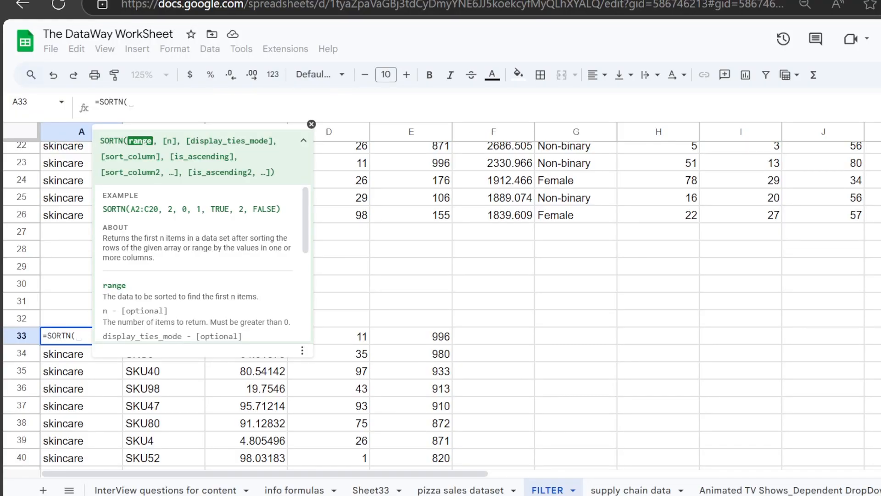
scroll(202, 262, down, 2)
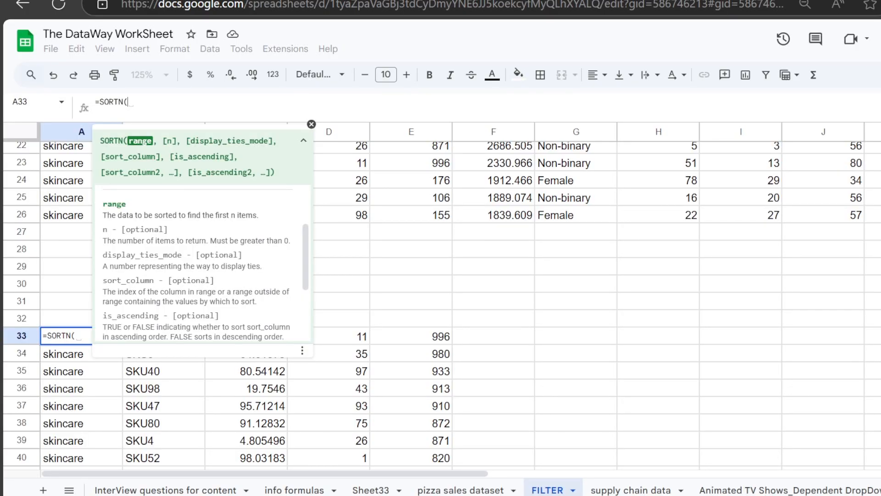
scroll(202, 262, down, 2)
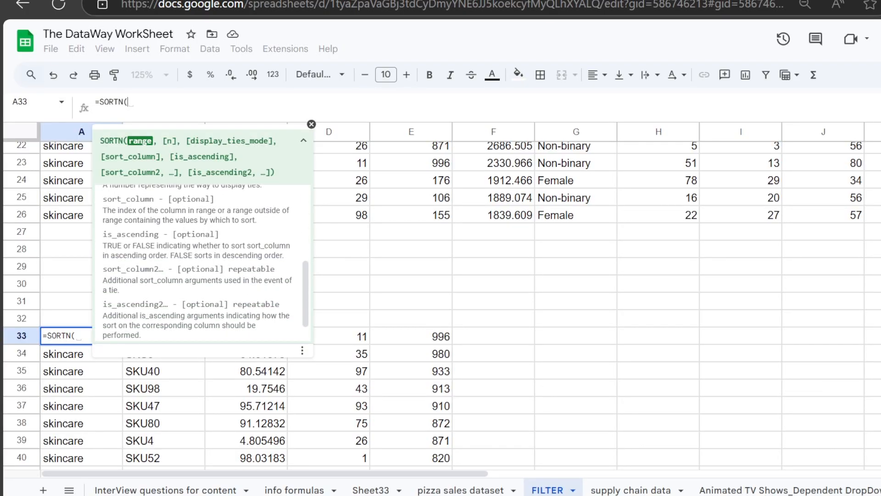
scroll(202, 262, up, 2)
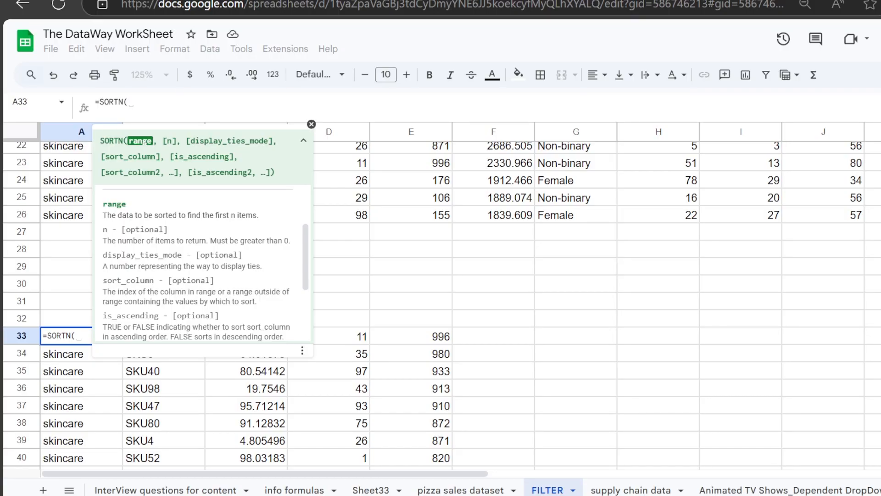
- Give the A33 SORTN formula the range A2:F26, 5 items to return and display ties mode 1
scroll(76, 200, up, 7)
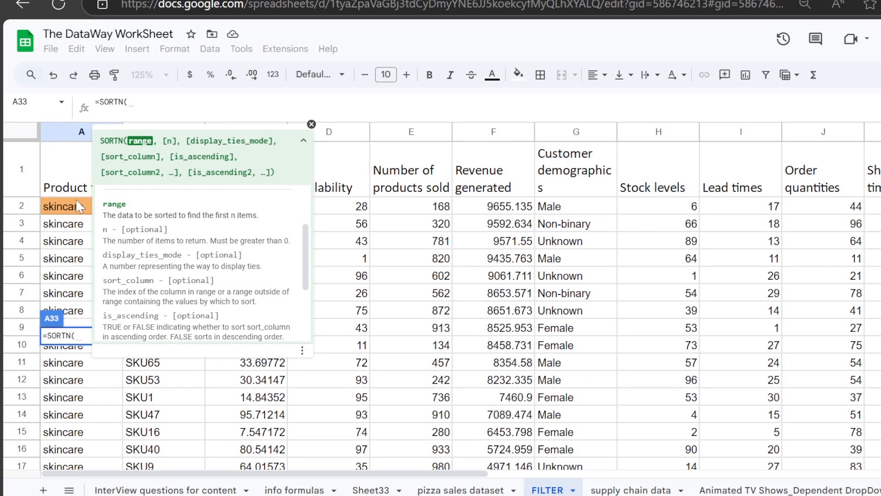
drag(73, 207, 440, 414)
drag(441, 456, 494, 339)
scroll(394, 345, up, 5)
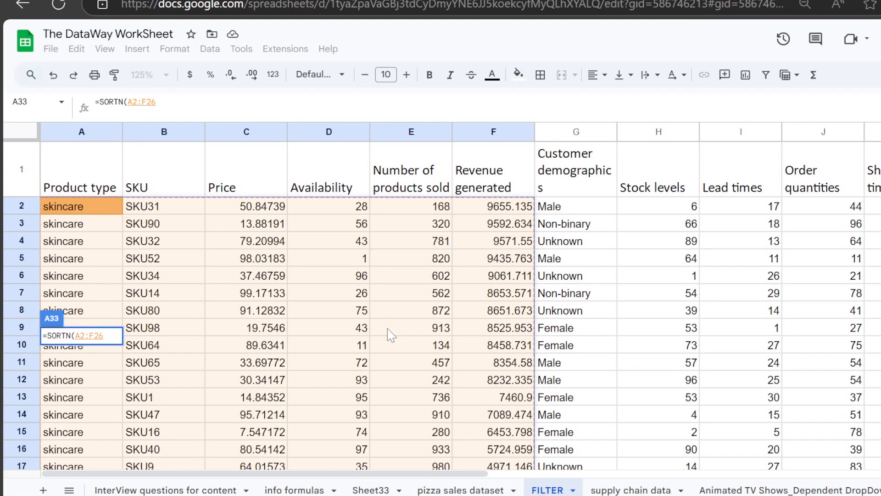
text(,)
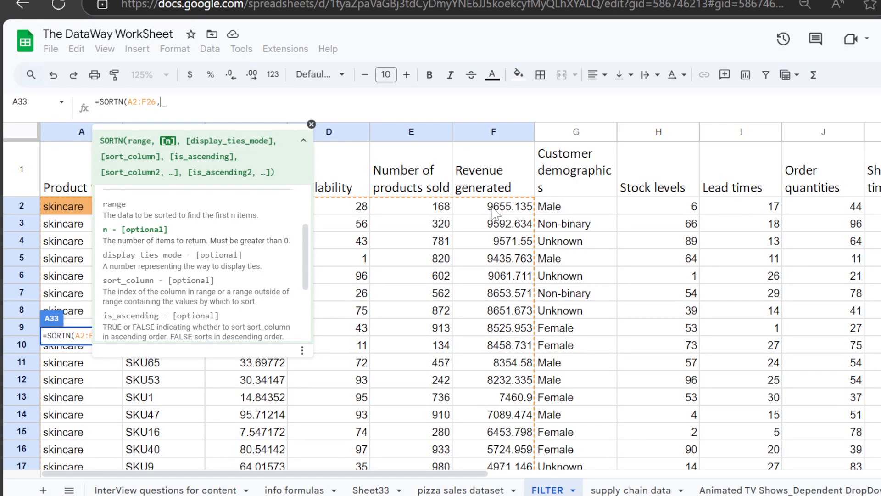
text(5,)
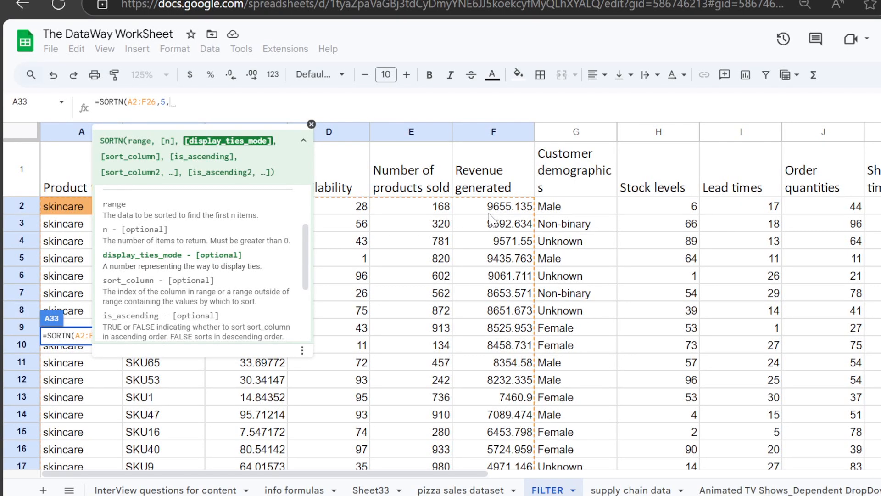
text(,)
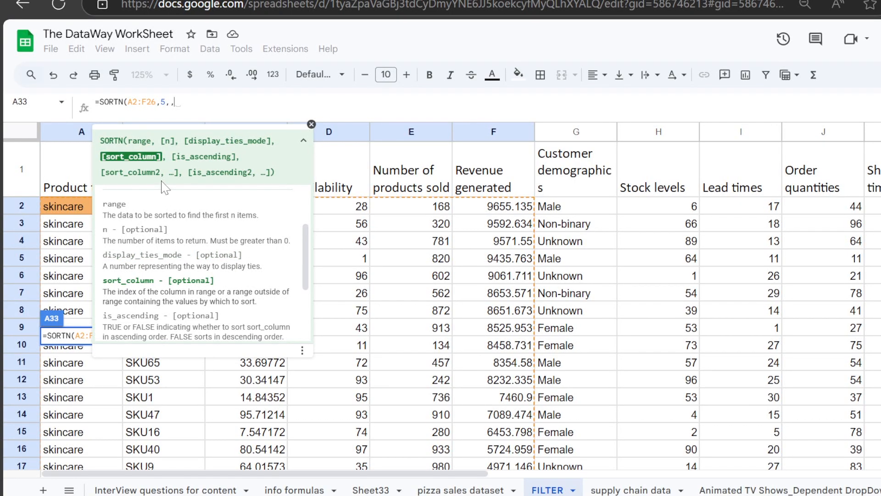
key(BackSpace)
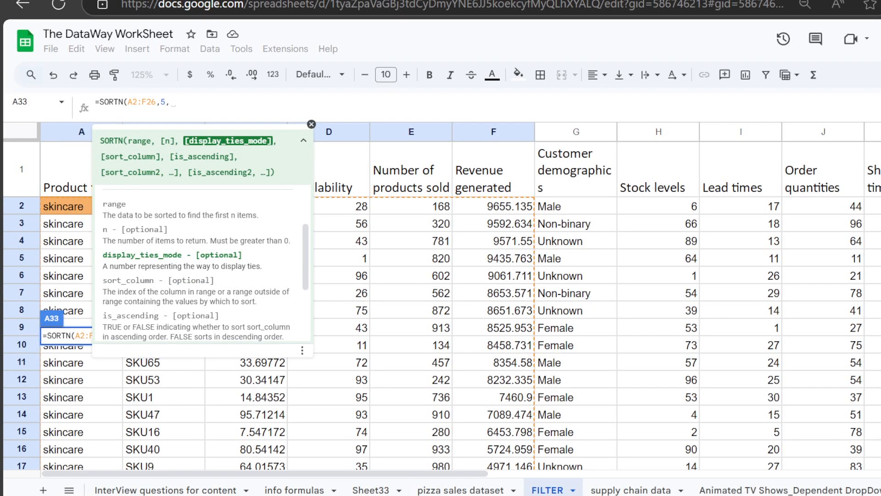
text(1,)
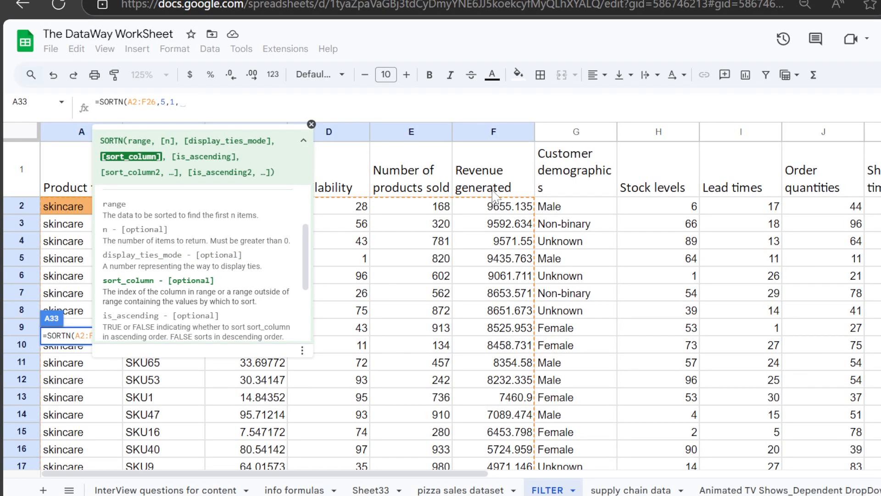
- Complete the A33 SORTN formula with sort column F2:F26 and order FALSE, apply it, and check the revenue values in F33:F37
drag(493, 209, 508, 220)
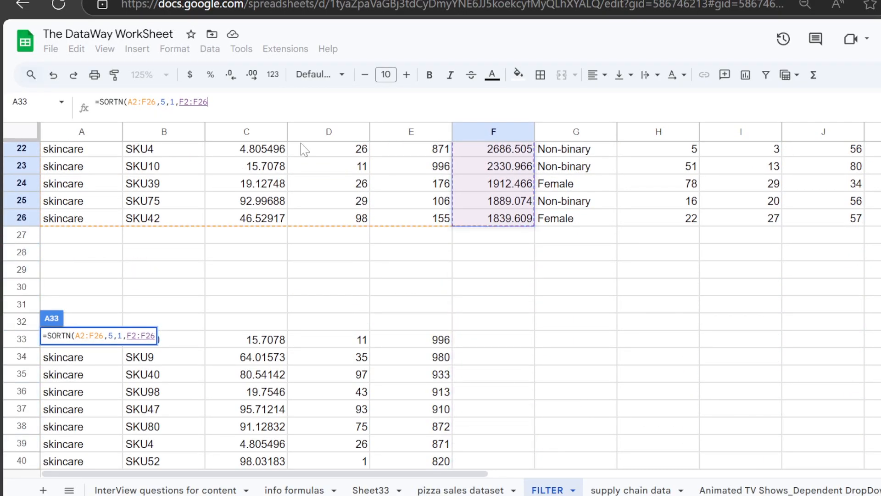
text(M)
key(BackSpace)
text(,)
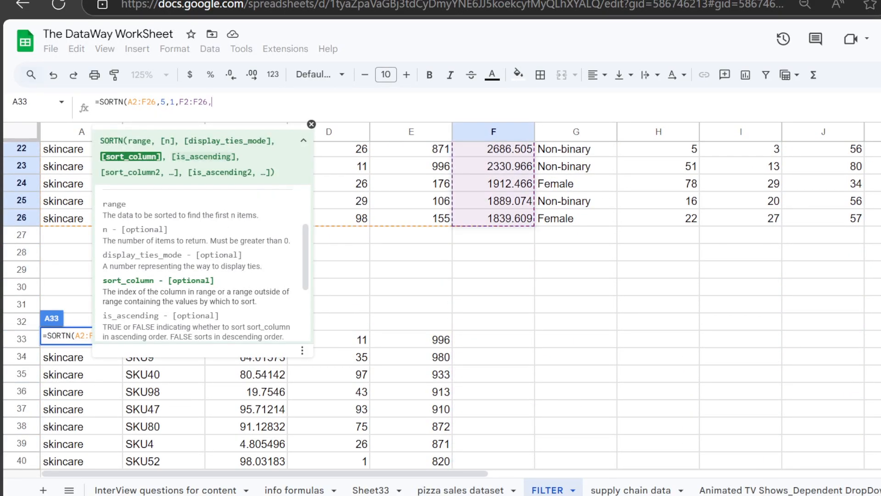
text(FALSE))
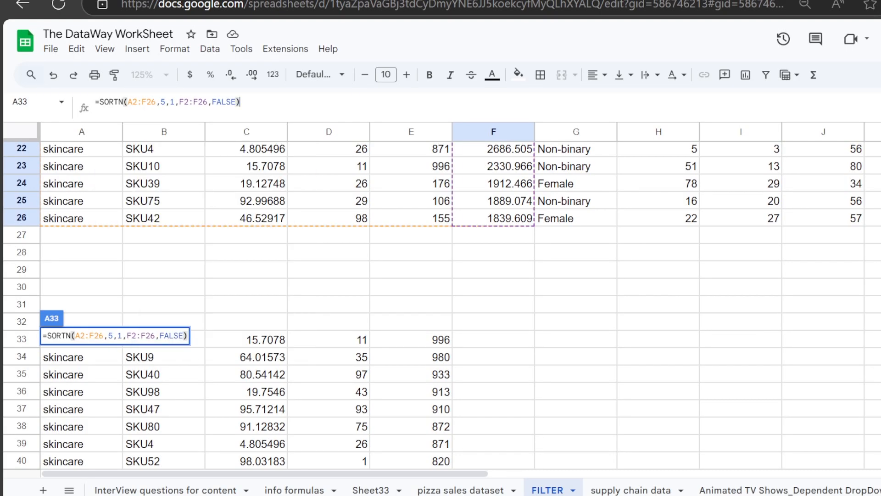
key(Return)
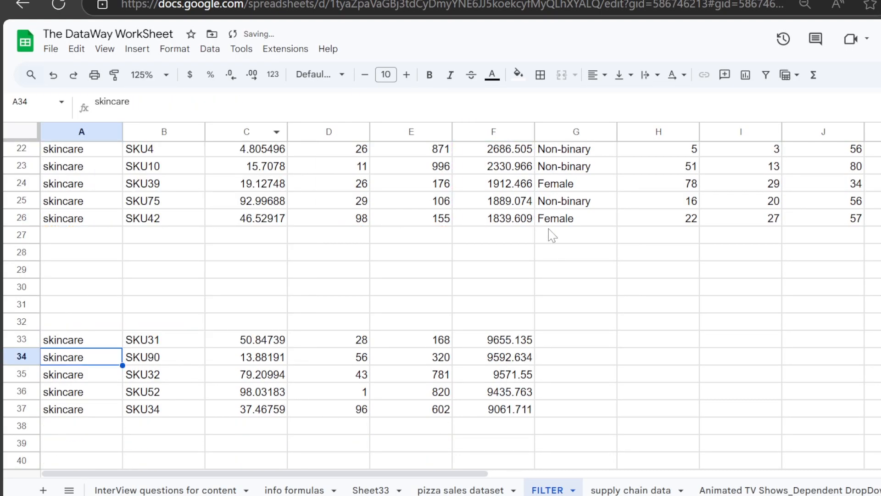
click(100, 336)
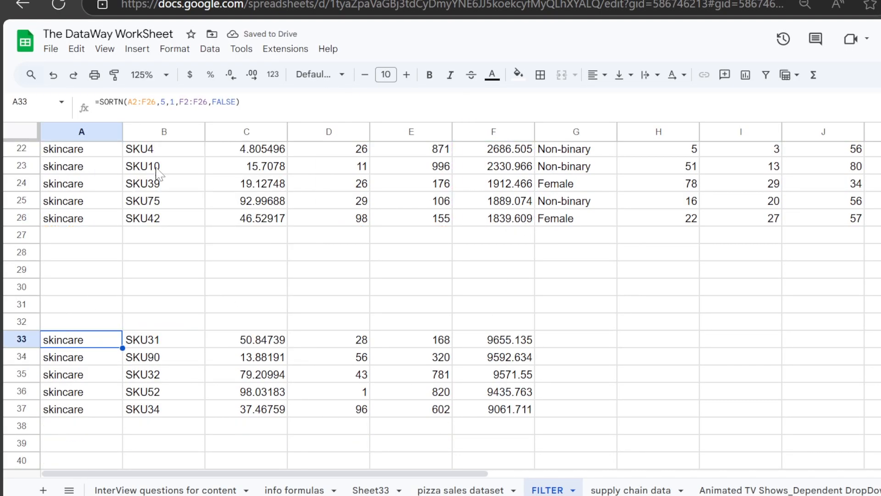
drag(494, 346, 505, 408)
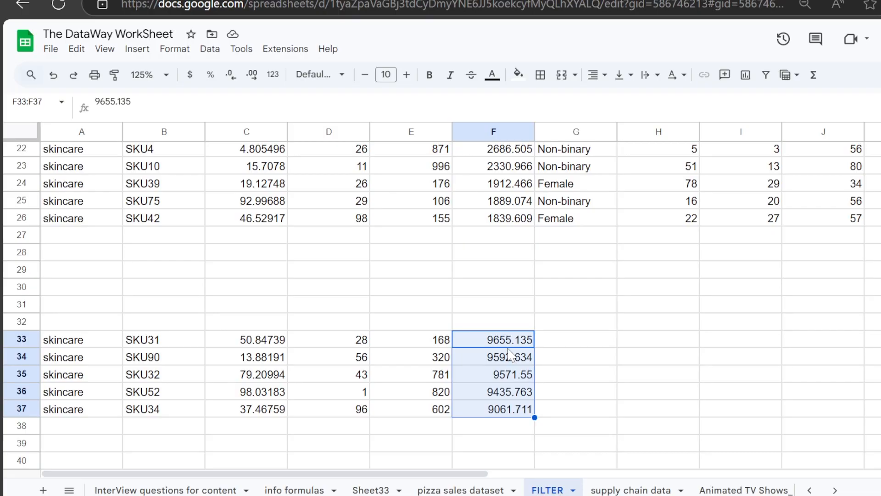
- Set the display ties mode in the A33 SORTN formula to 2
click(70, 345)
double_click(172, 101)
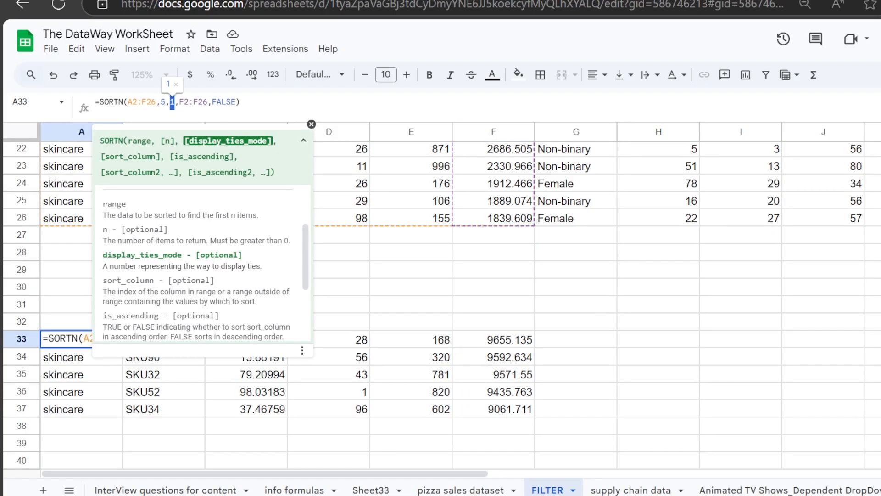
text(2)
key(Return)
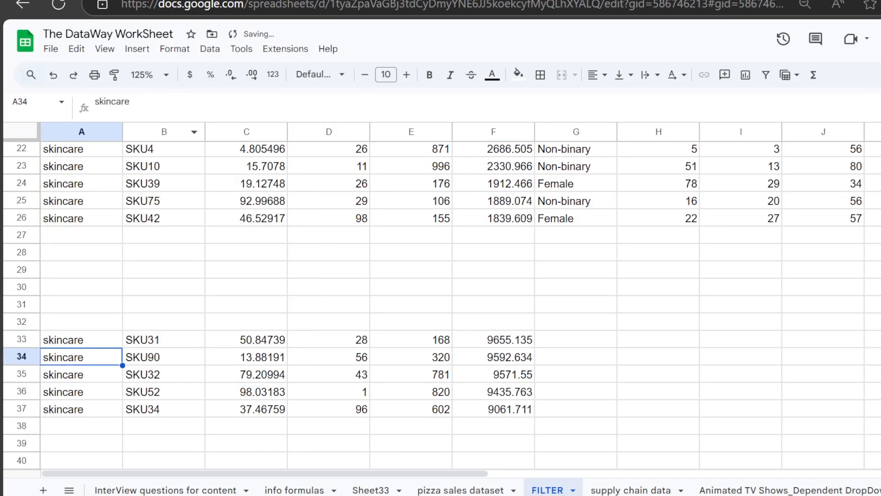
key(Up)
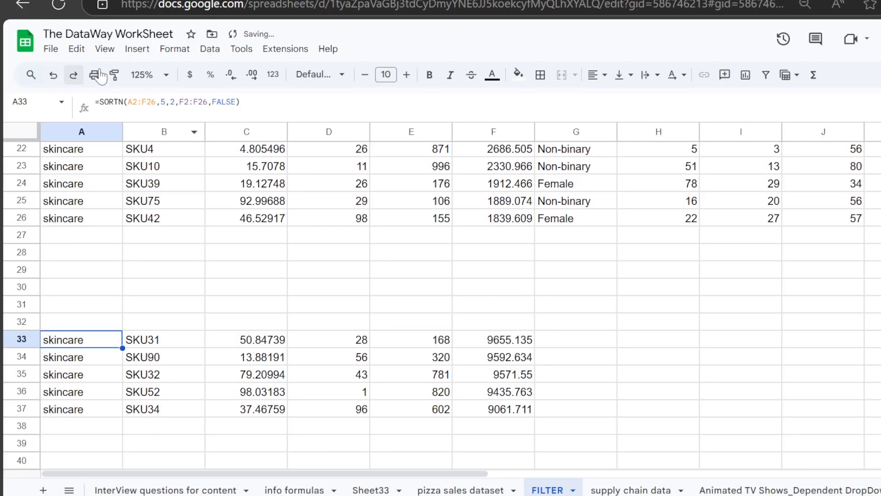
double_click(172, 101)
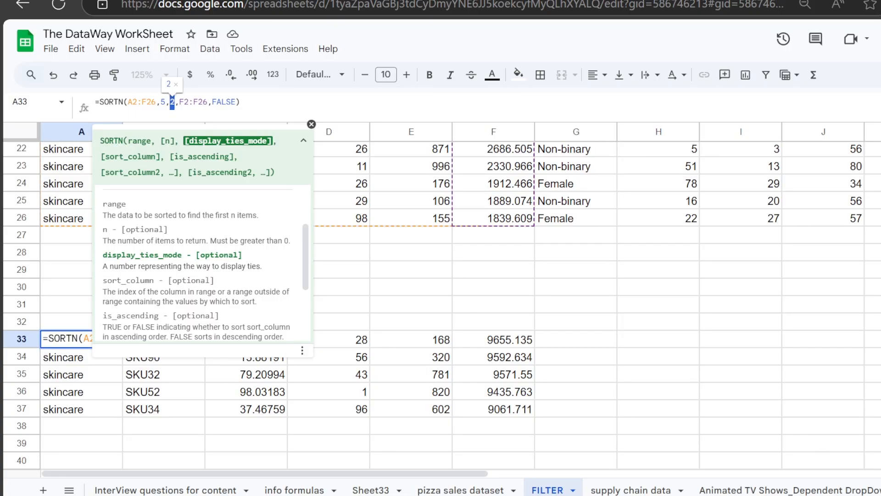
key(Escape)
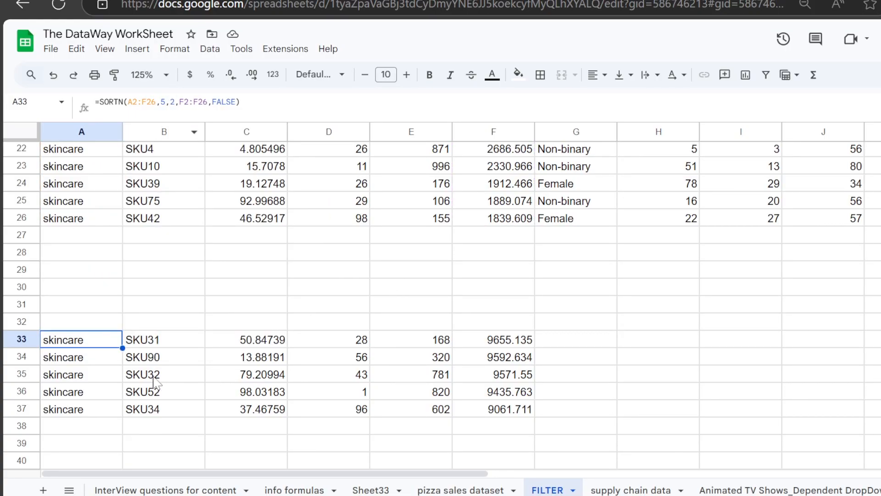
- Set the number of items returned by the A33 SORTN formula to 10
drag(91, 339, 498, 411)
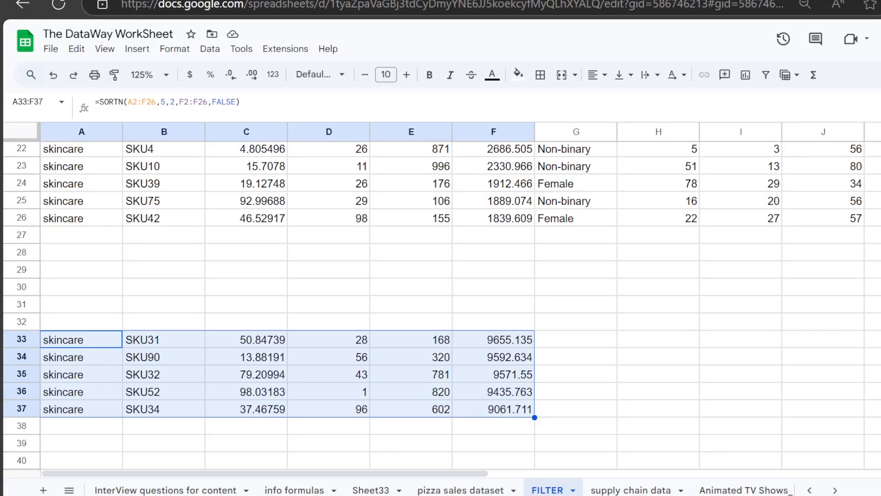
key(BackSpace)
text(10)
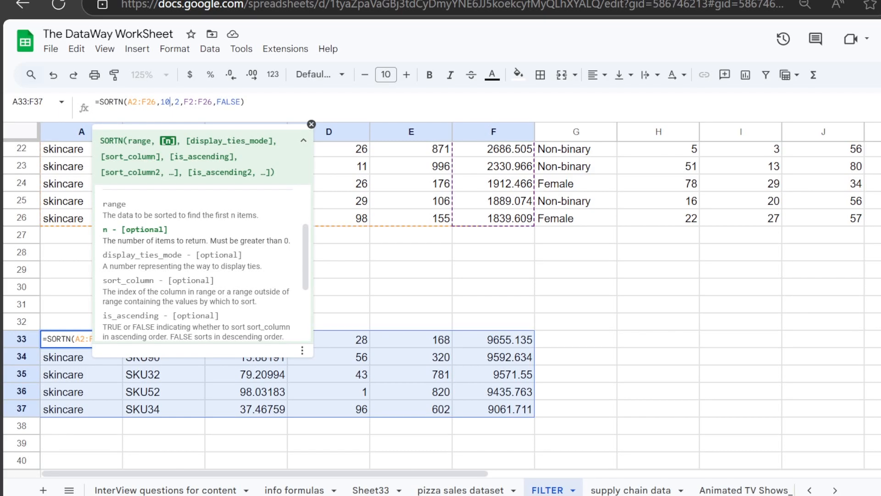
key(Return)
scroll(452, 448, down, 4)
scroll(507, 258, up, 2)
- Review the SORTN formula in A33 and the nested SORT and FILTER formula in A2
click(219, 260)
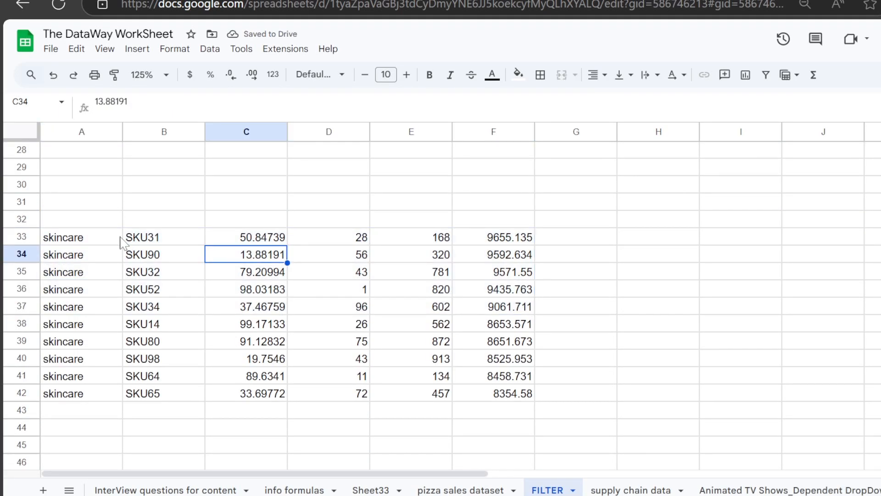
click(83, 241)
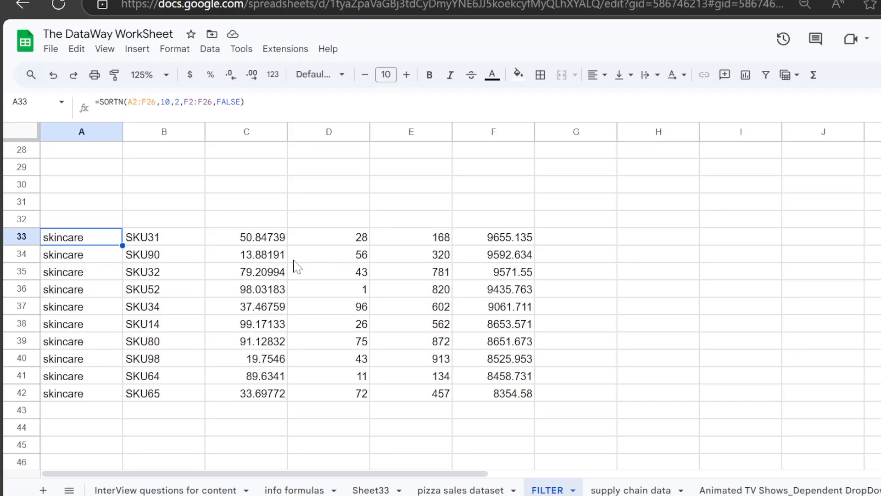
scroll(296, 266, up, 9)
click(118, 211)
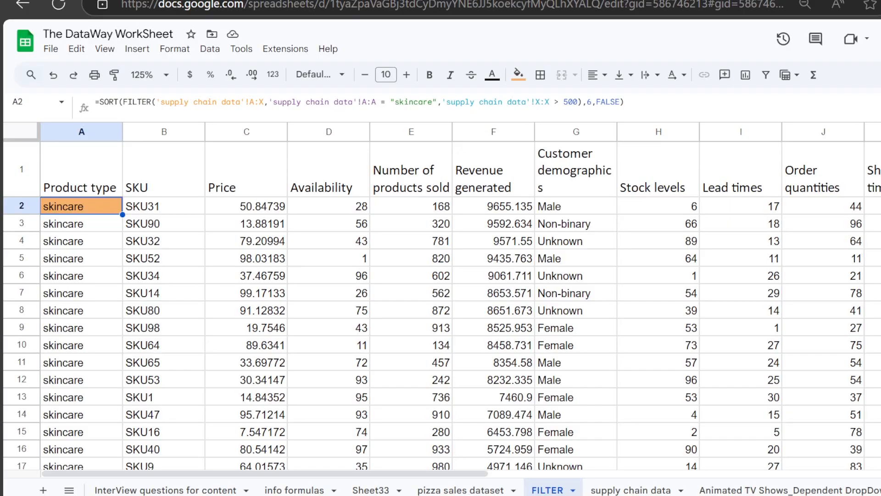
- Change the outer SORT in the A2 formula to SORTN, returning 5 items with display ties mode 1 ahead of the sort column
click(117, 101)
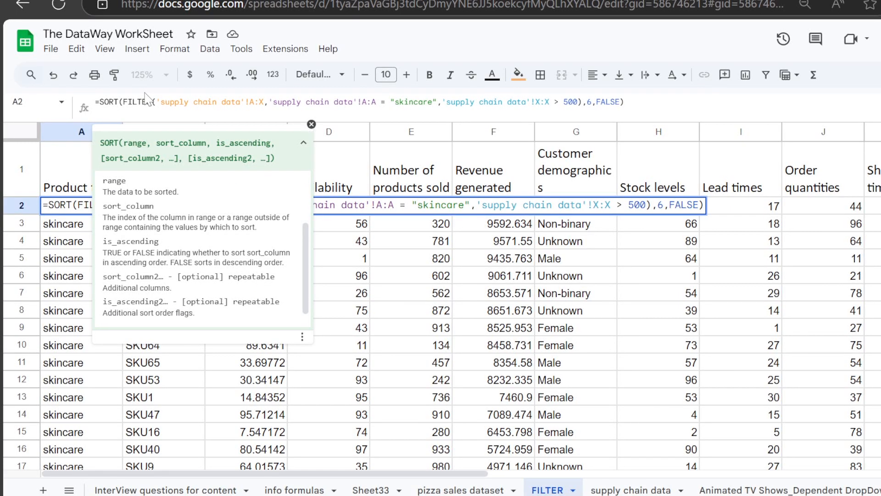
text(n)
key(Tab)
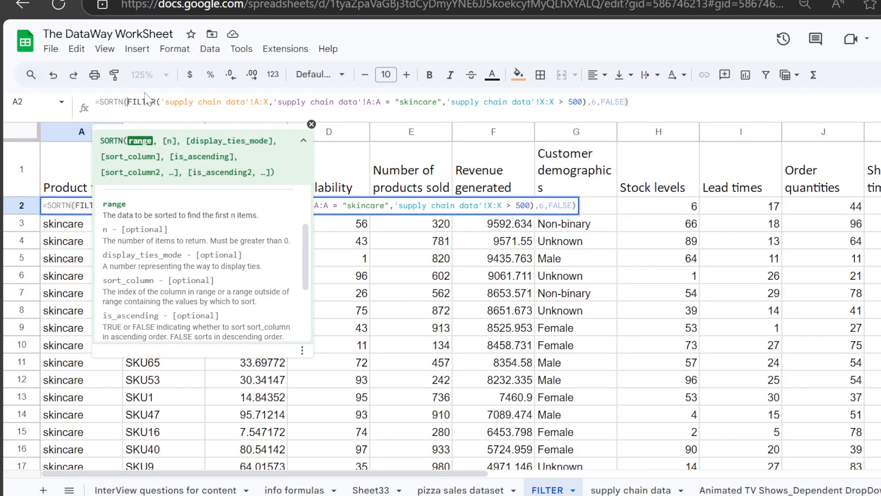
click(592, 102)
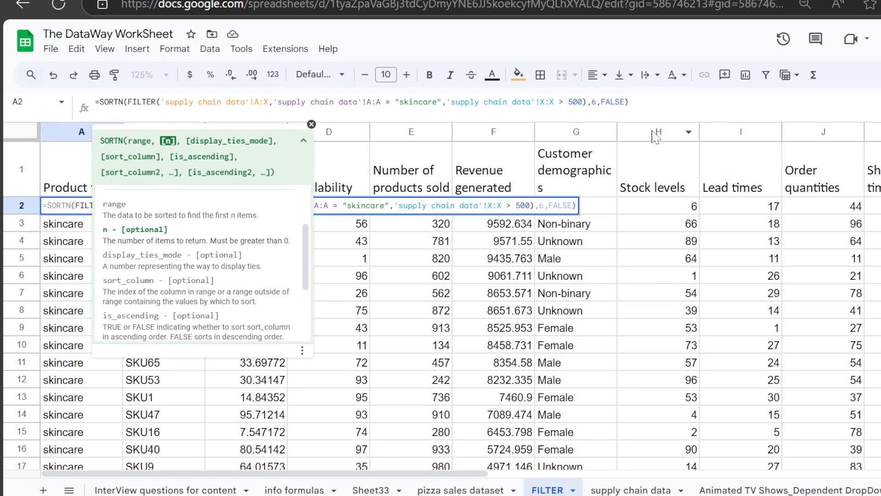
text(5)
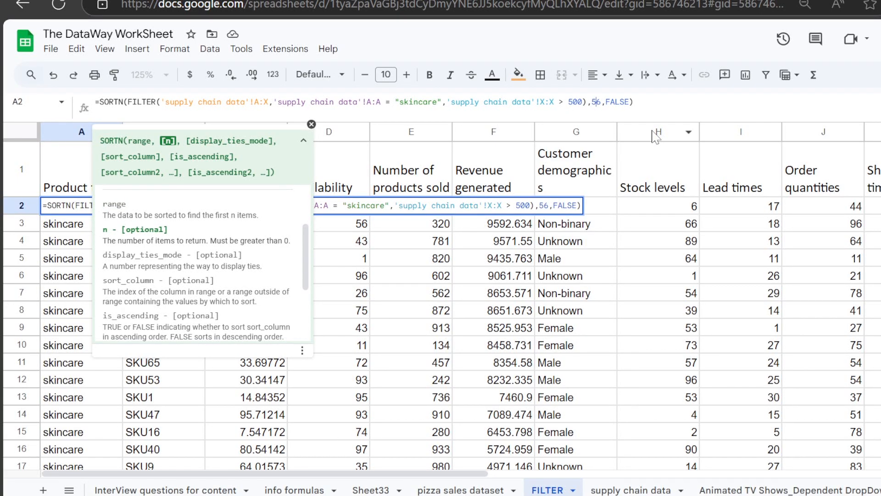
text(,)
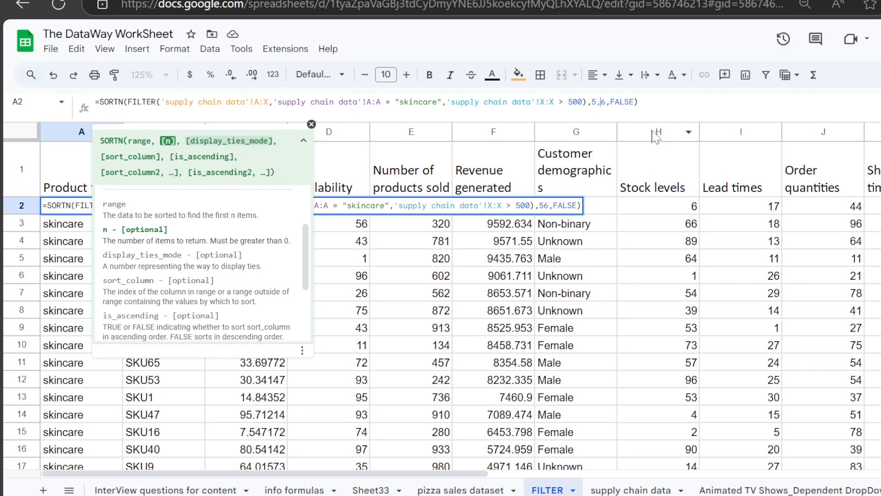
text(1,)
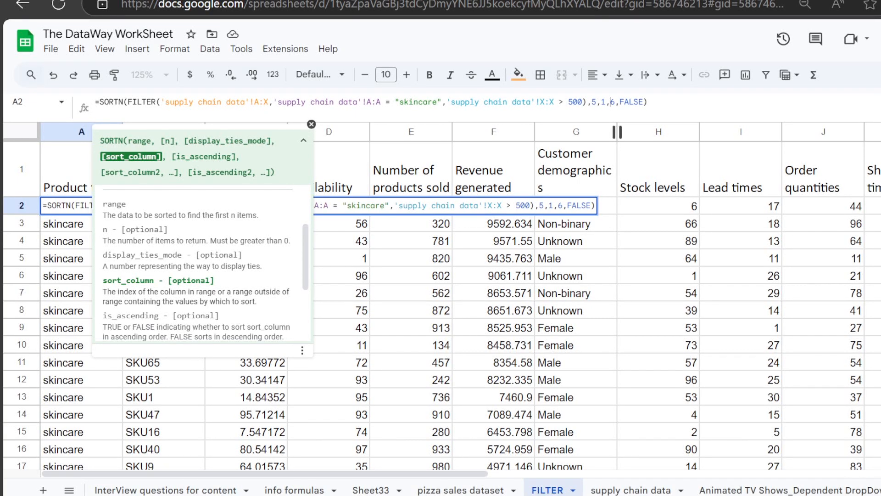
key(Return)
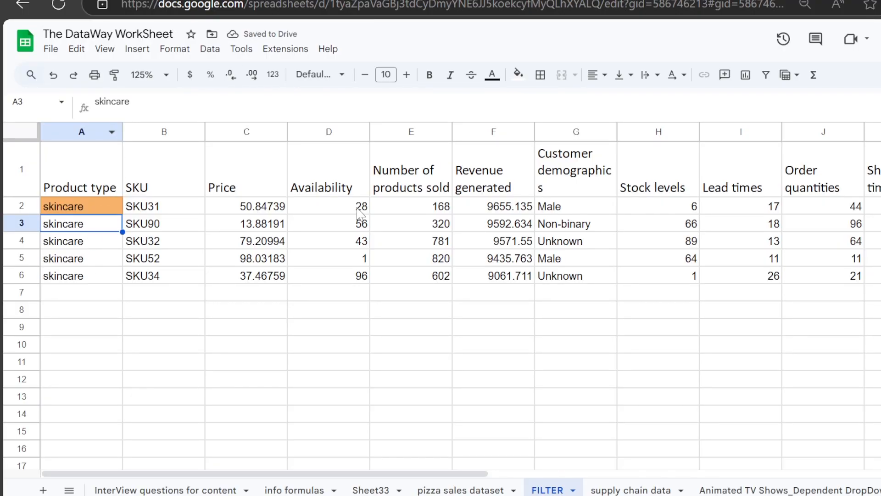
- Check the rows returned in rows 2 to 6 and their revenue values in F2:F6
drag(18, 206, 21, 272)
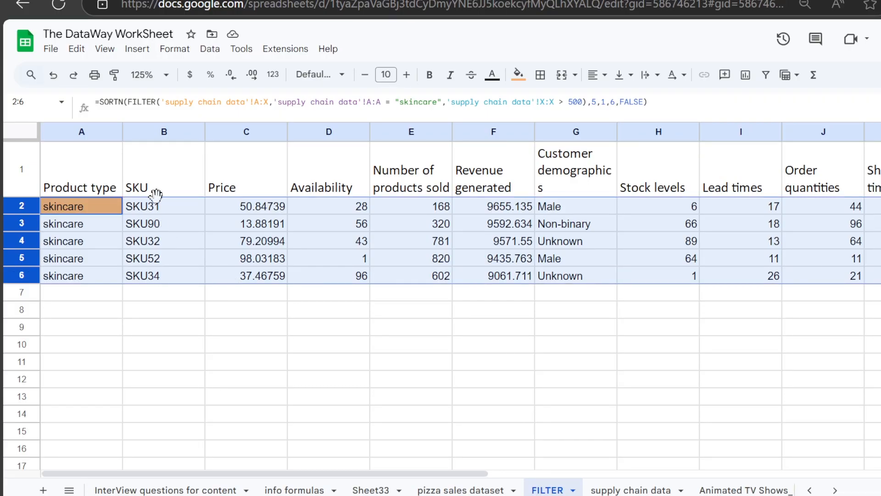
click(161, 210)
drag(532, 212, 529, 279)
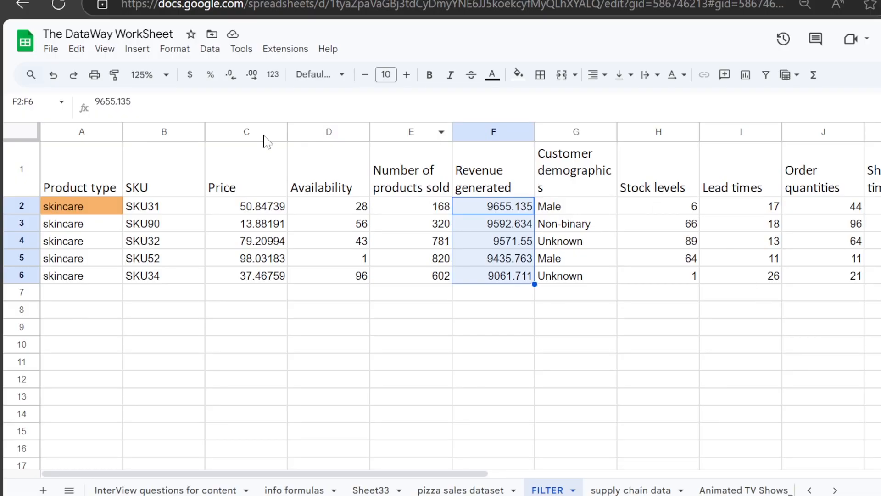
click(117, 189)
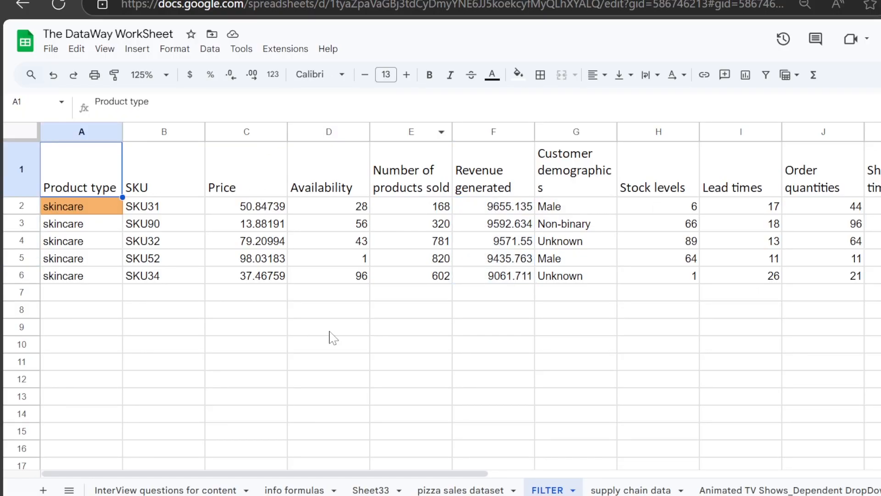
- Review the FILTER range, item count, ties mode, sort column and sort order arguments of the SORTN formula in A2
click(96, 212)
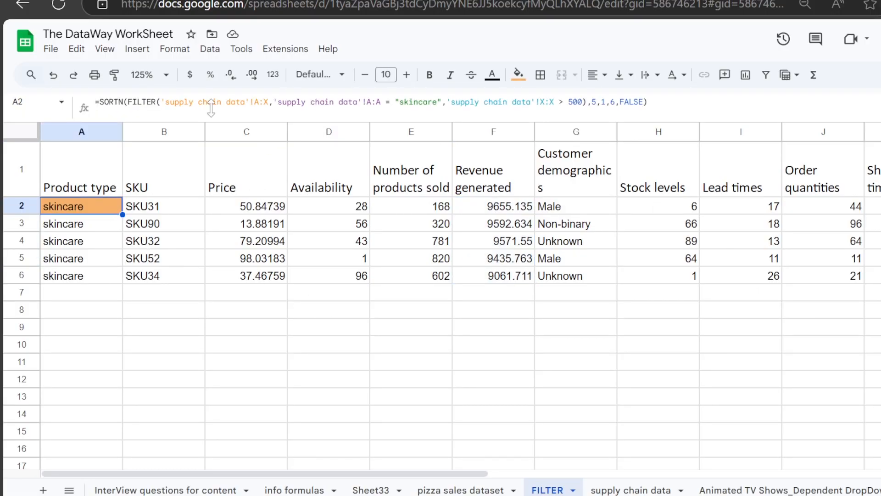
drag(128, 101, 591, 102)
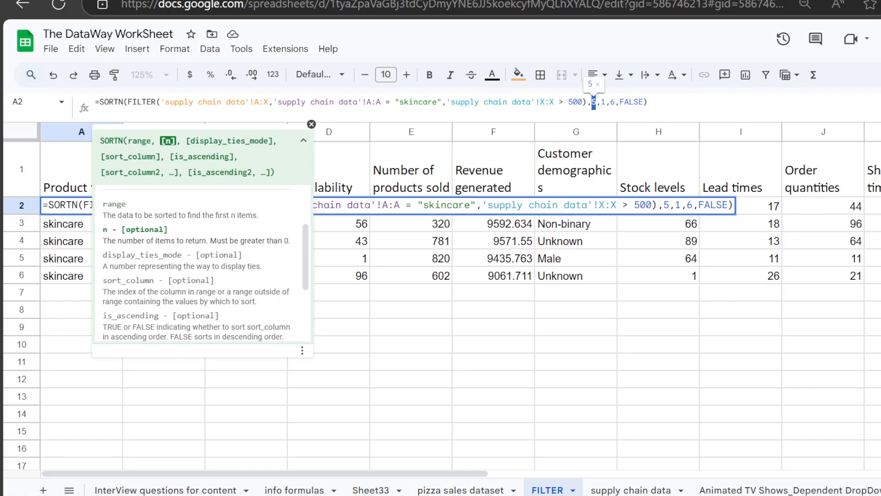
click(613, 101)
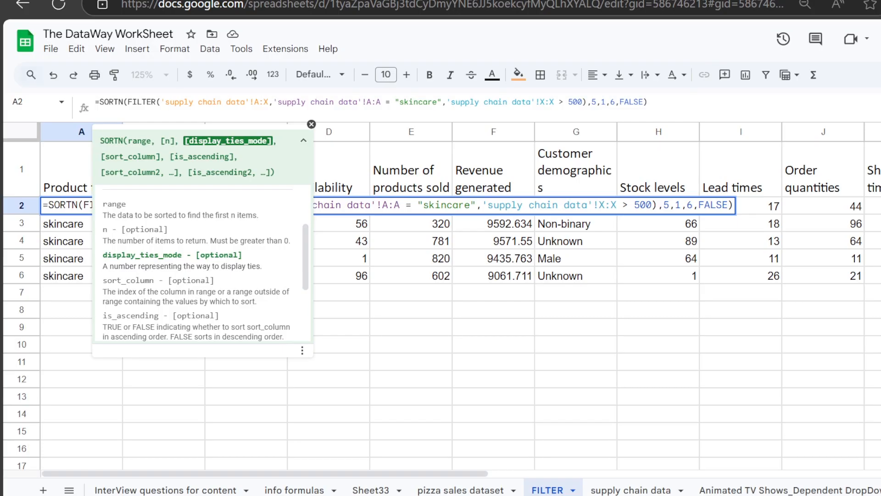
drag(616, 102, 610, 102)
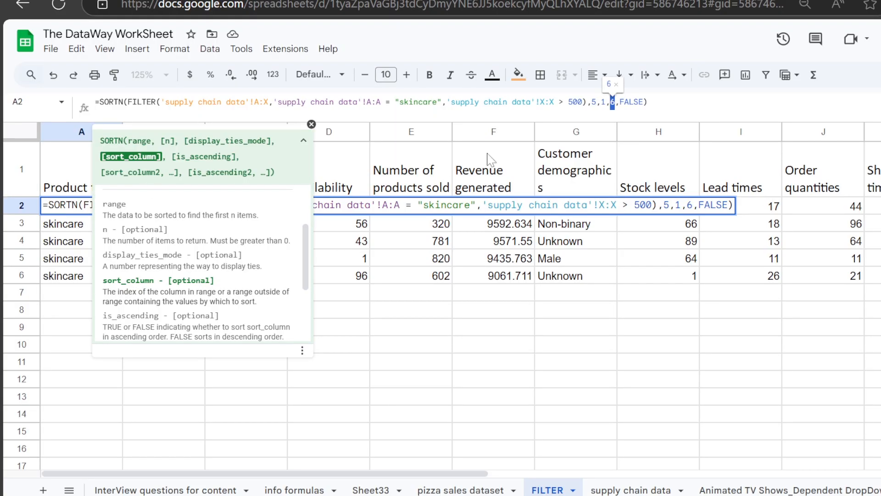
click(629, 103)
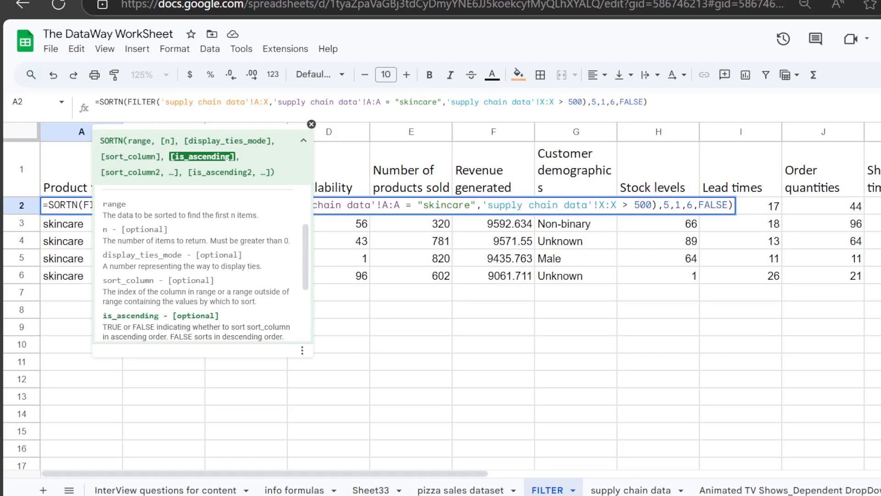
key(Escape)
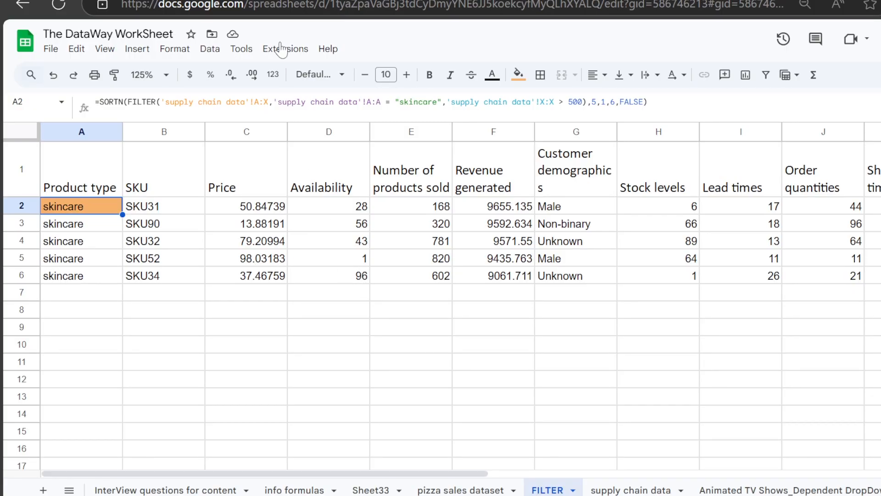
scroll(307, 216, down, 2)
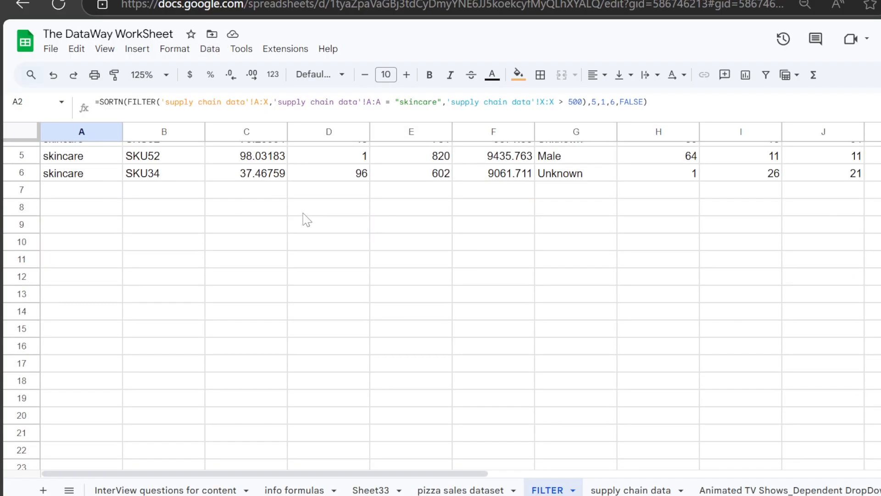
click(62, 230)
click(112, 246)
scroll(237, 225, up, 2)
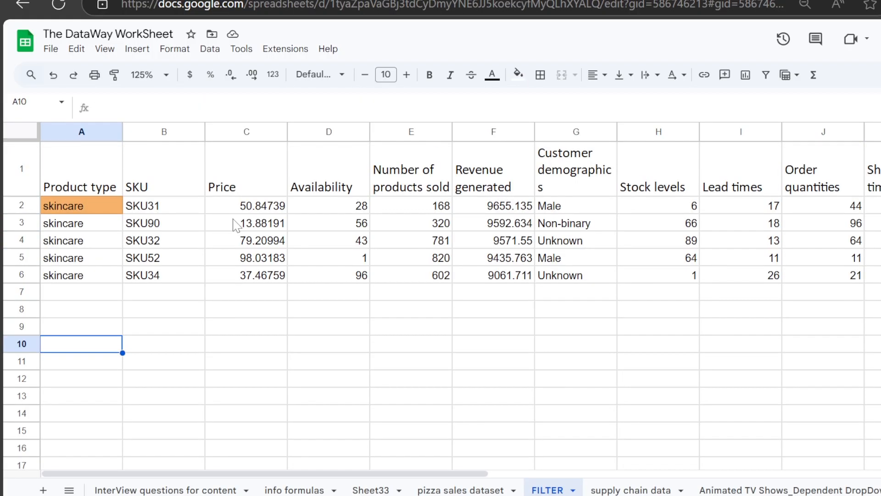
click(116, 174)
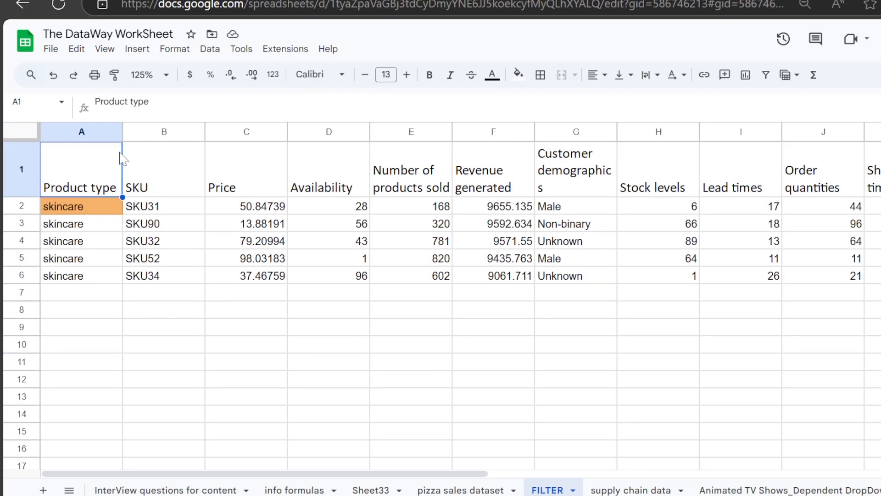
click(107, 206)
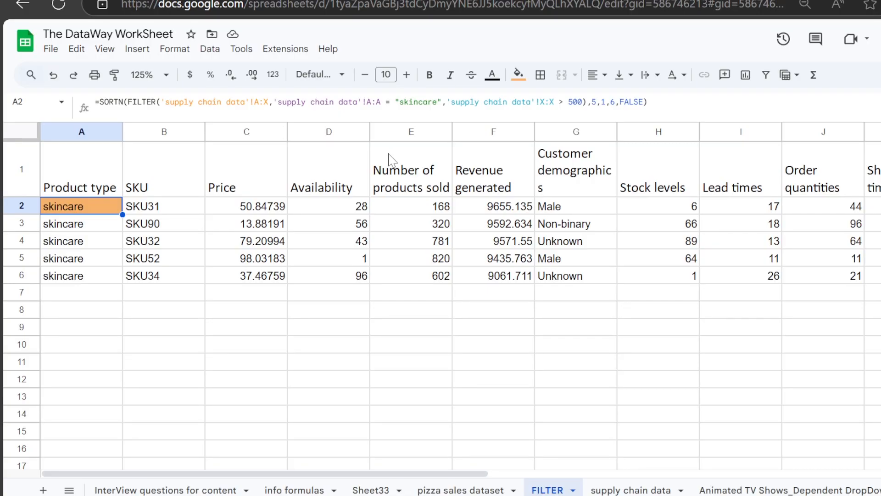
- Enter a FILTER formula in A10 over columns A:G of the supply chain data sheet, with an empty string as its condition
scroll(219, 140, down, 3)
click(96, 248)
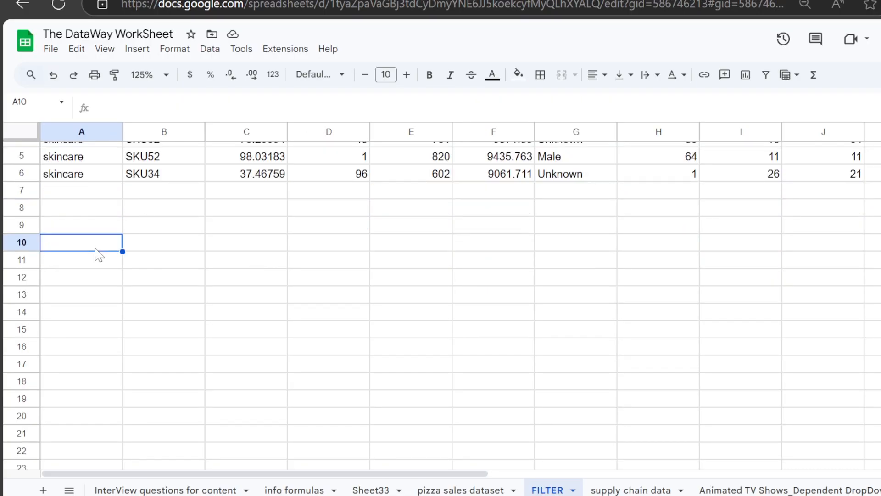
scroll(297, 256, down, 4)
scroll(298, 256, up, 4)
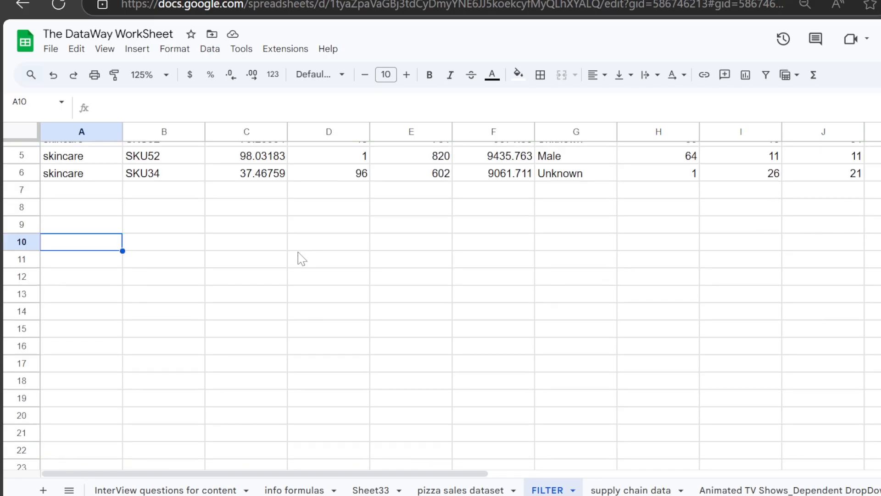
scroll(301, 259, up, 2)
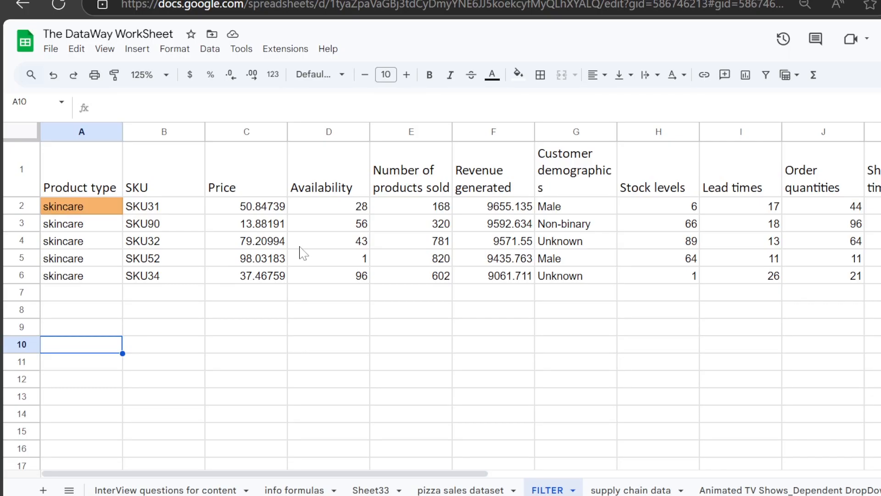
text(=FILTER()
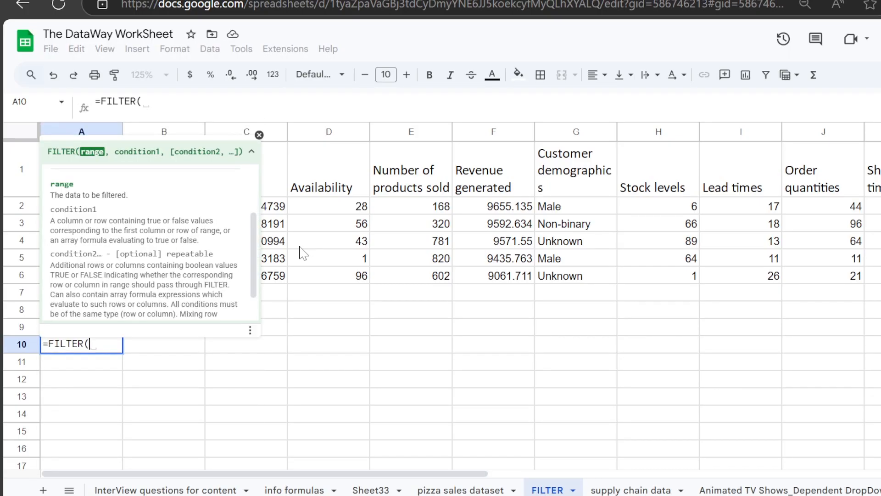
click(614, 489)
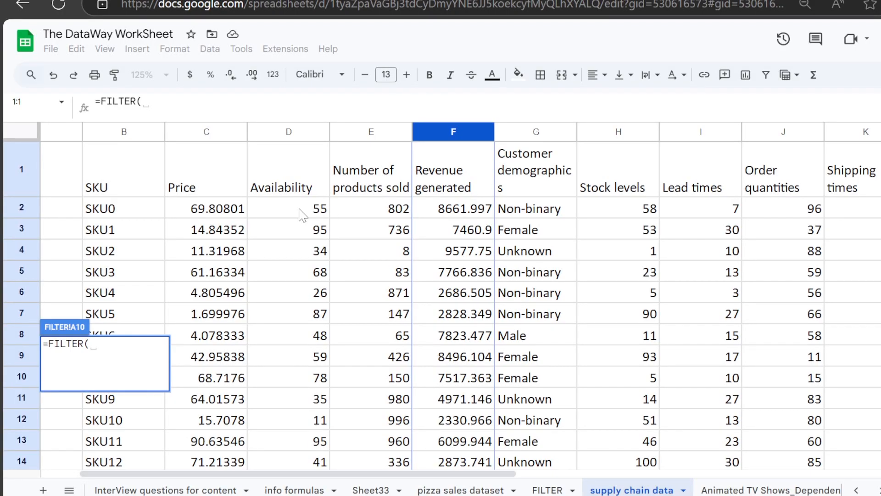
drag(481, 473, 442, 474)
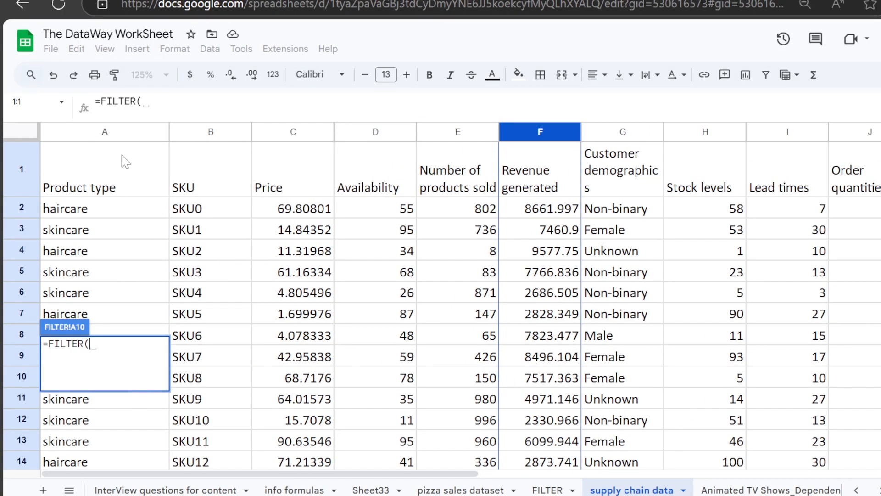
drag(91, 132, 612, 175)
text(,")
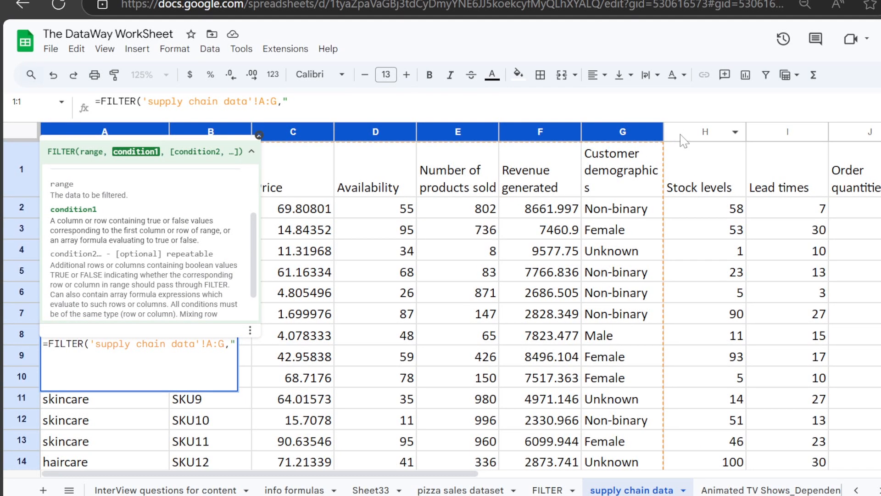
text(")
key(Return)
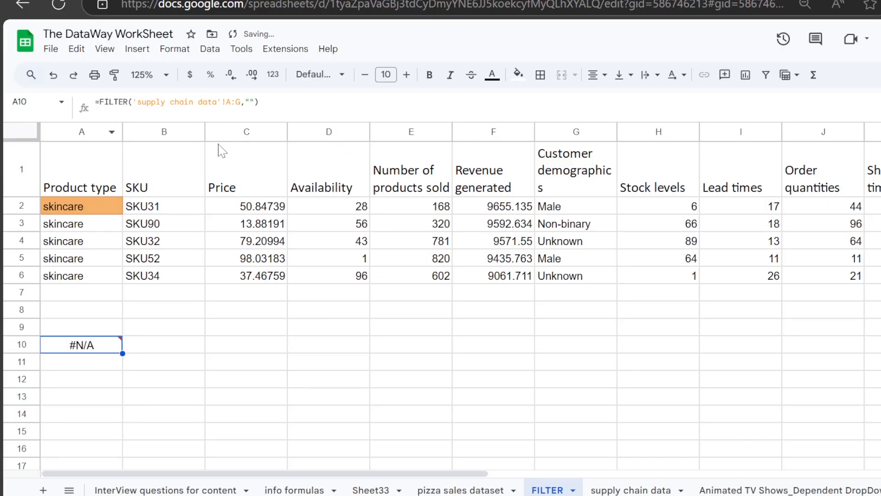
- Replace the empty condition in the A10 FILTER formula with the supply chain data column F:F > 500 and apply it
click(261, 102)
key(BackSpace)
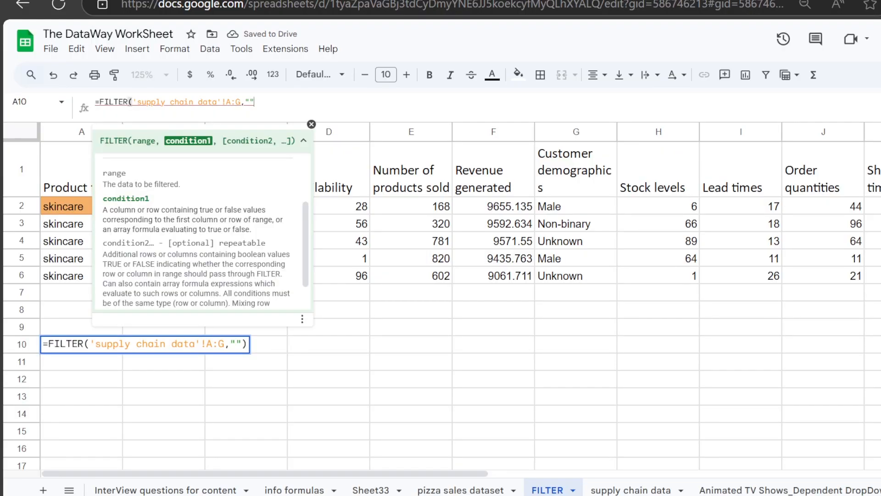
key(BackSpace)
key(BackSpace)
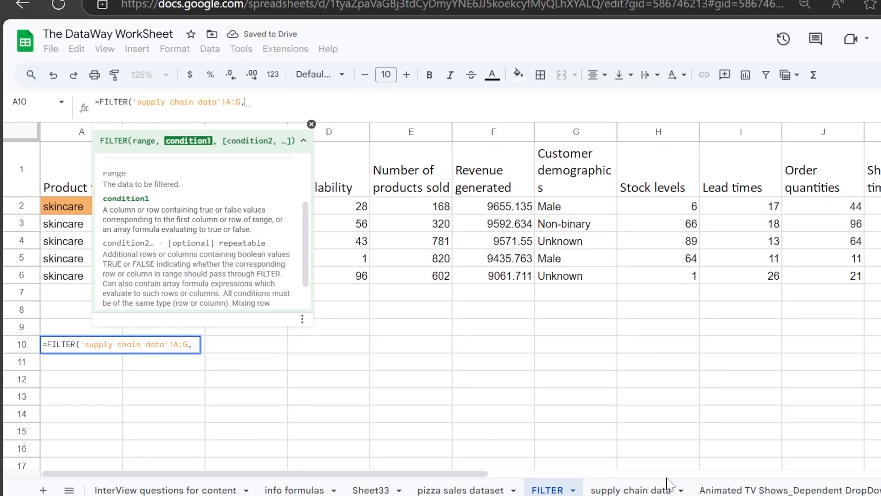
click(643, 489)
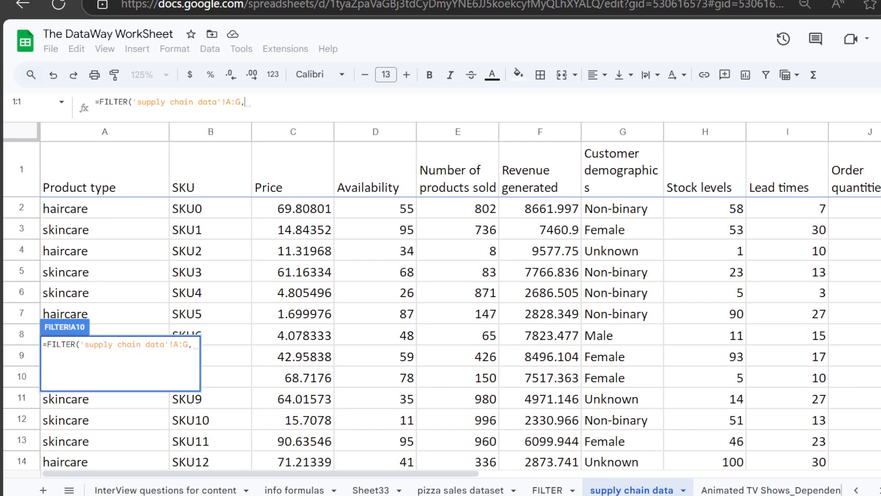
click(538, 134)
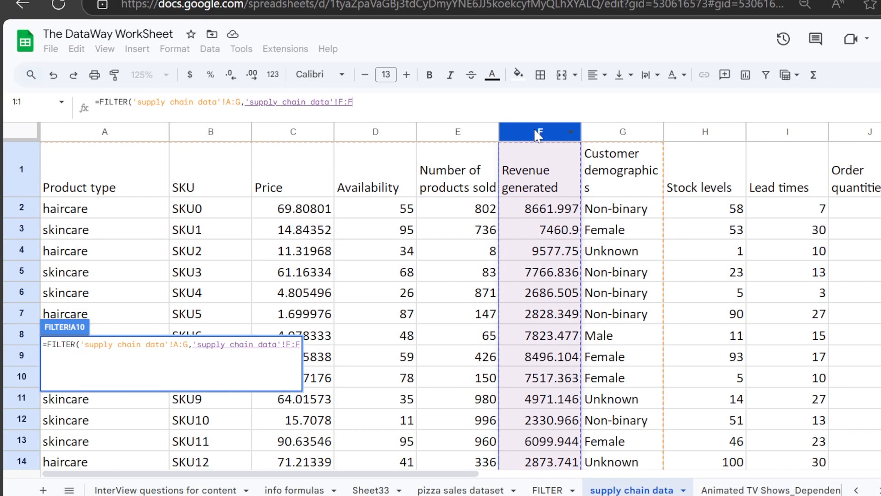
text(> 500)
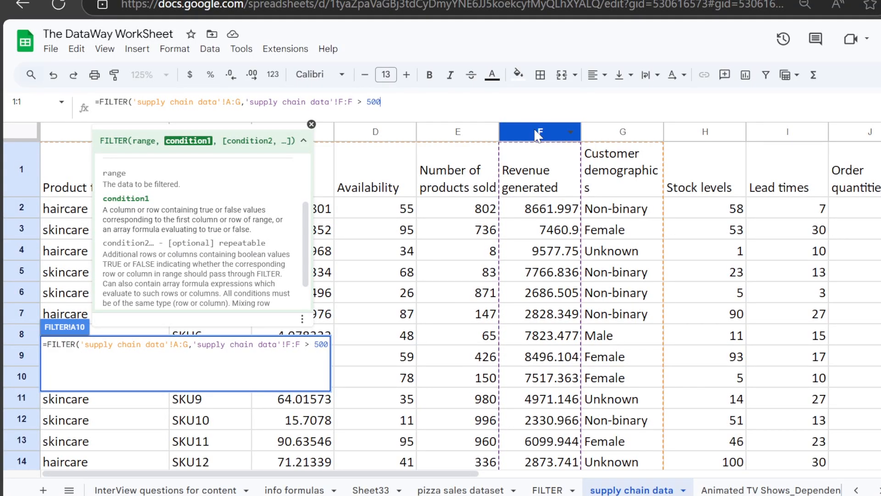
text())
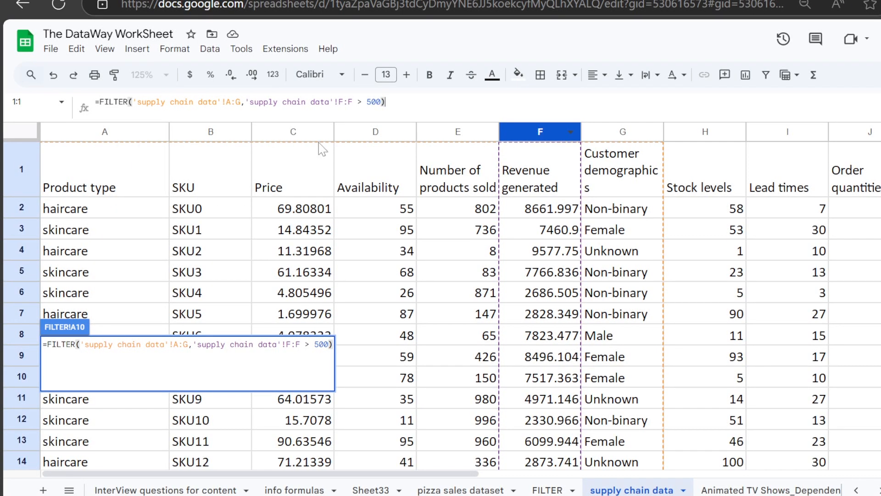
key(Return)
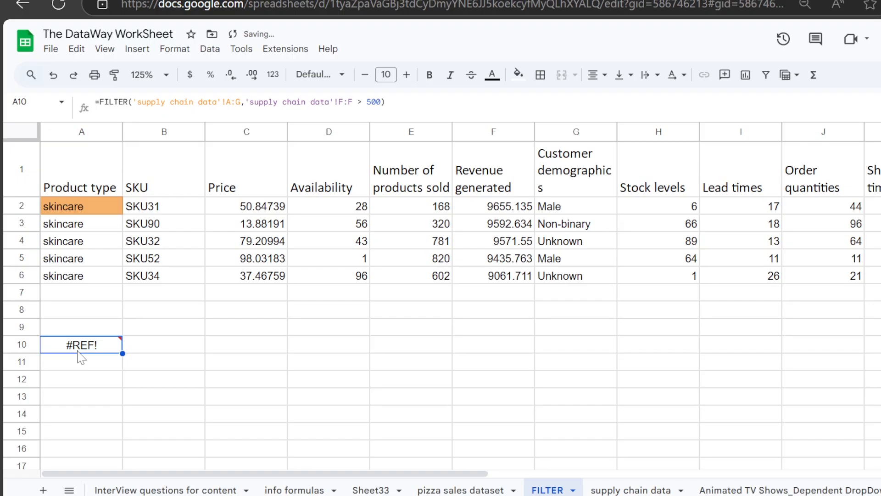
- Read the error note on the A10 FILTER formula and inspect the blocking SORTN formula in A33
mouse_move(80, 349)
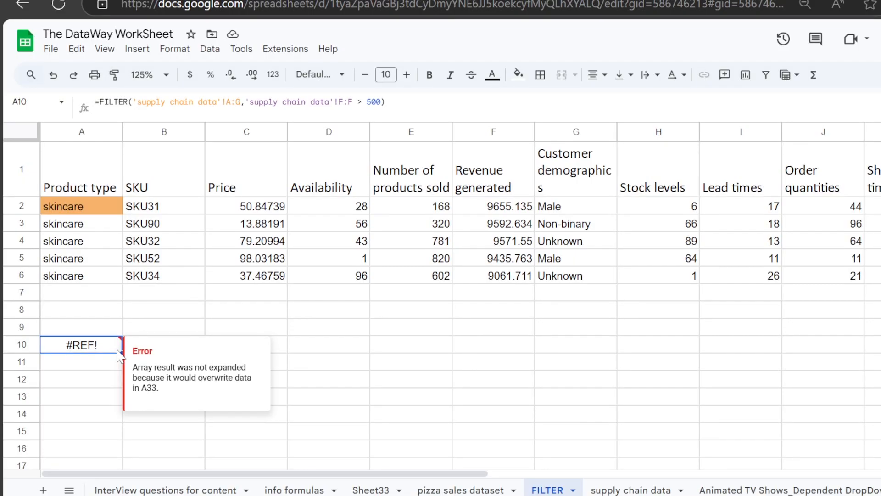
scroll(111, 371, down, 5)
scroll(107, 441, down, 4)
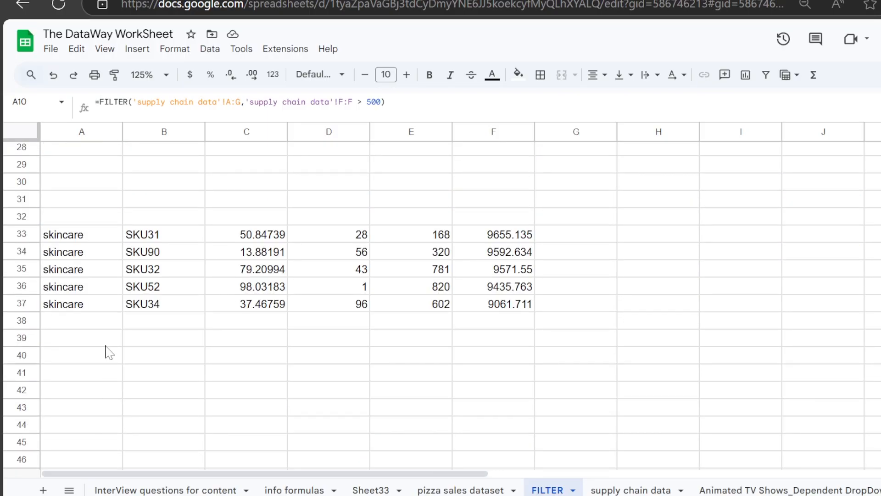
click(98, 238)
scroll(98, 243, up, 9)
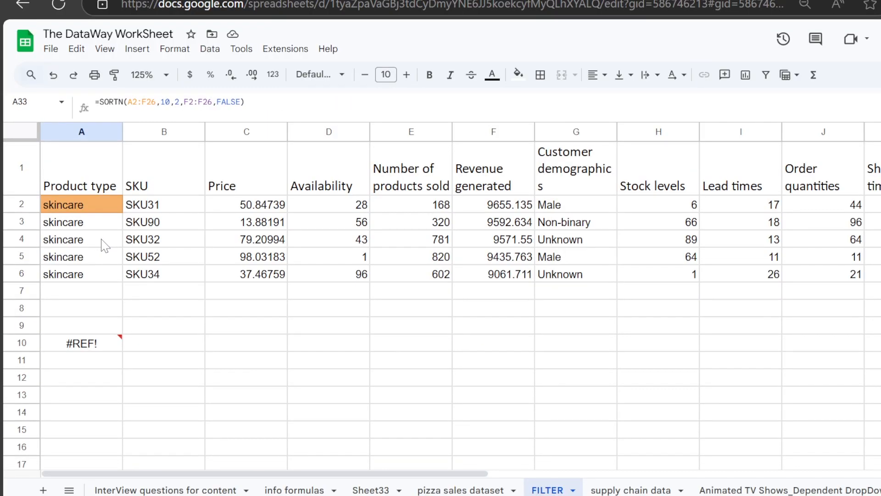
click(107, 349)
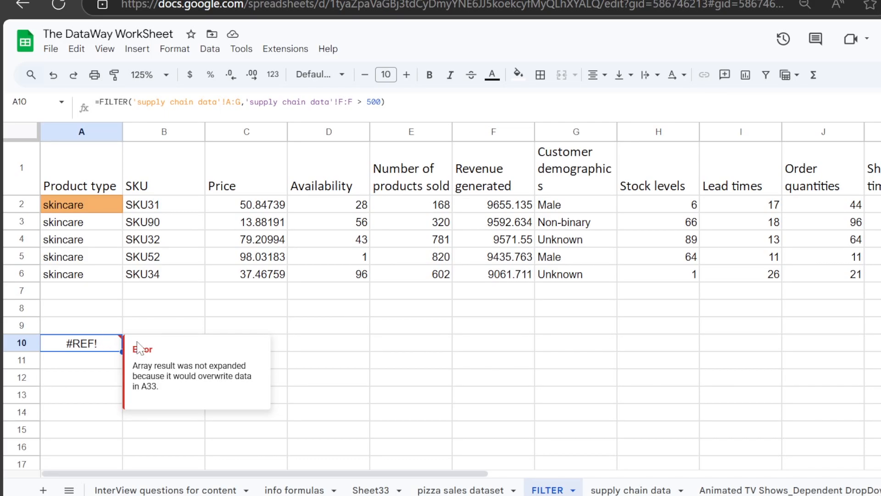
- Set the number of items returned by the SORTN formula in A2 to 10 and apply it
click(93, 209)
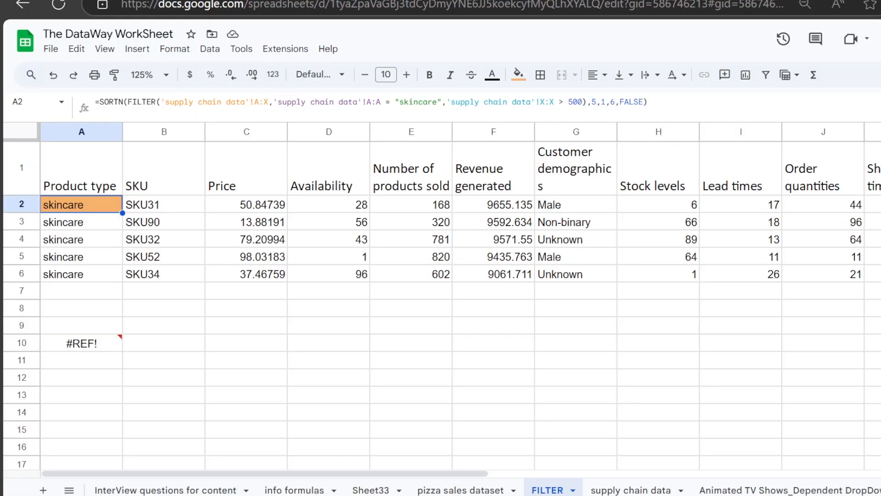
drag(592, 102, 597, 102)
key(BackSpace)
key(BackSpace)
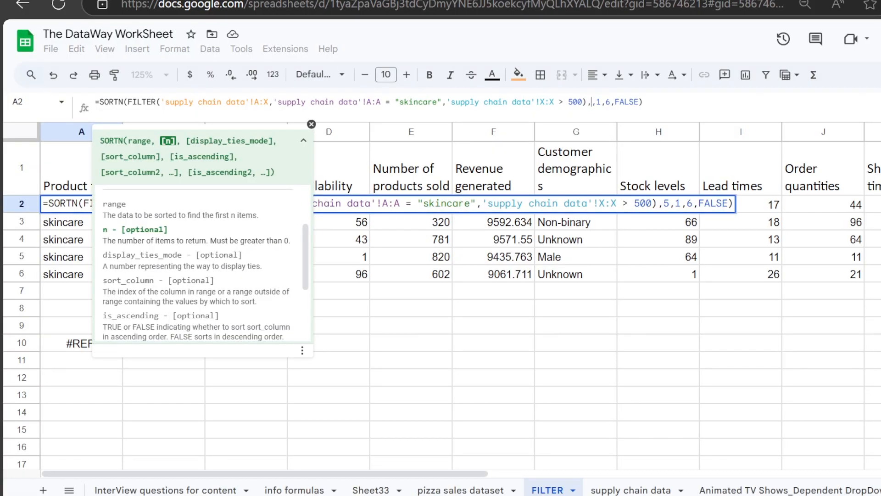
text(10,)
key(Return)
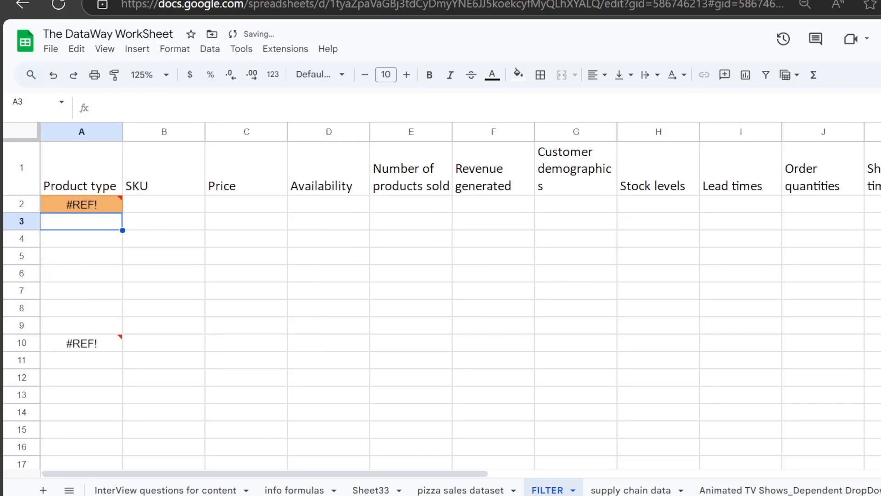
- Read the error notes on A2 and A10, and undo the item count change in A2
click(98, 207)
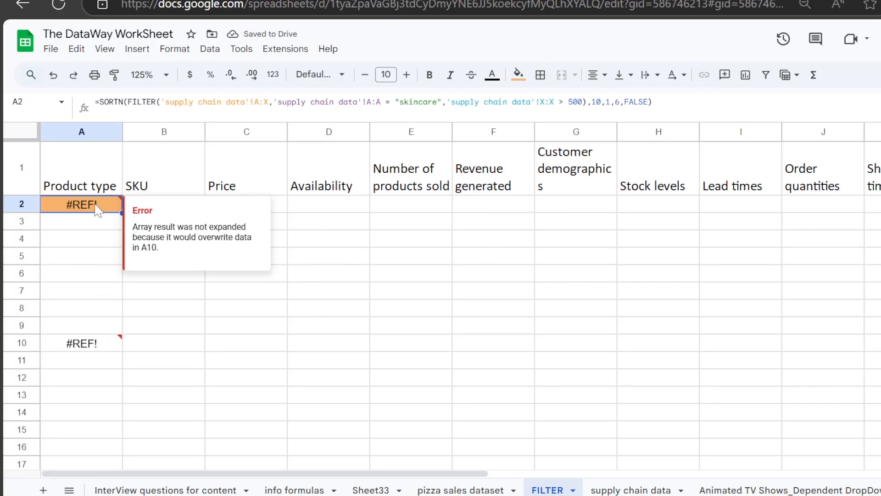
click(101, 342)
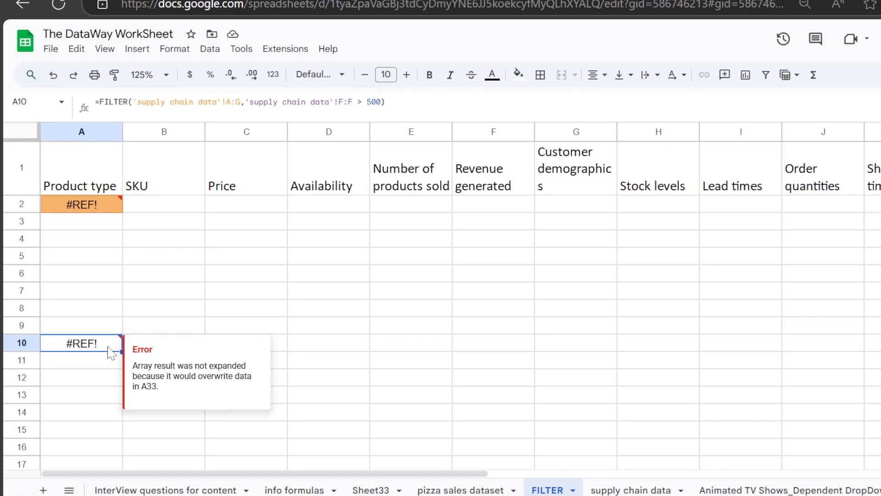
key(ctrl+z)
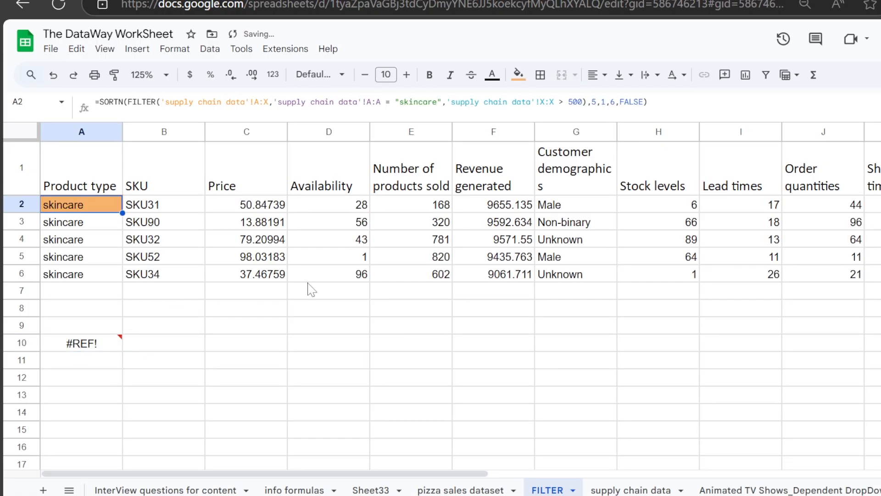
- Delete the SORTN formula in A33 and check the rows spilled by the FILTER formula in A10
click(118, 357)
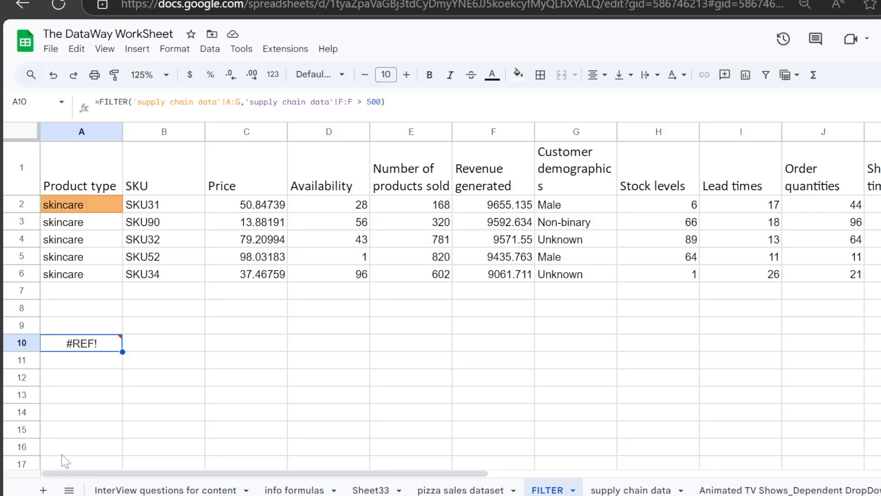
scroll(137, 410, down, 10)
click(80, 234)
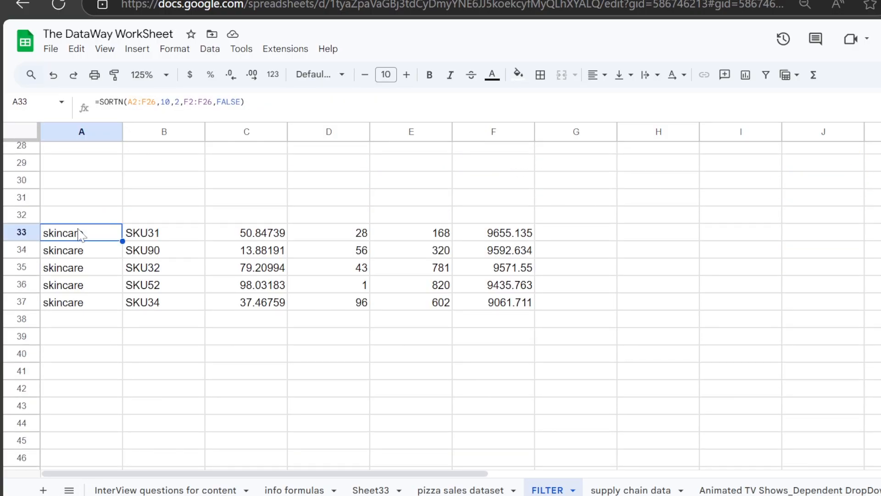
key(Delete)
scroll(218, 258, up, 5)
scroll(199, 348, down, 20)
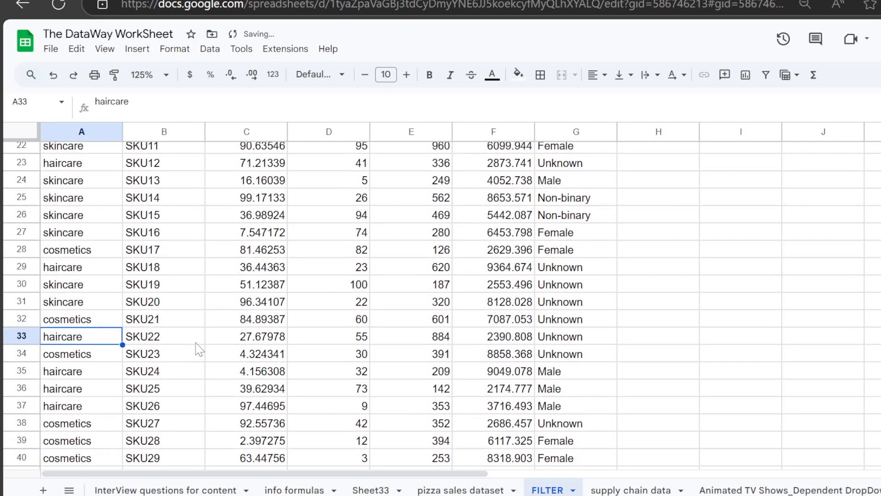
scroll(199, 347, up, 15)
scroll(198, 348, up, 9)
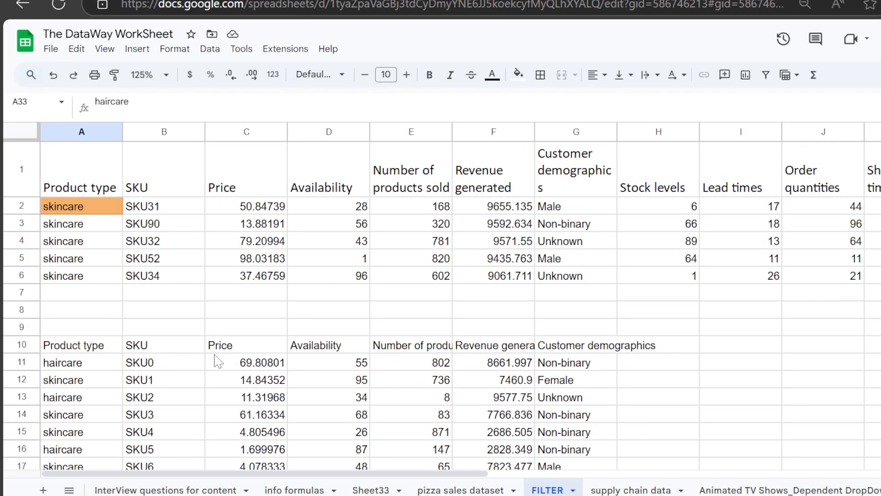
- Wrap the FILTER formula in A10 in UNIQUE, apply it and check the returned rows
click(115, 352)
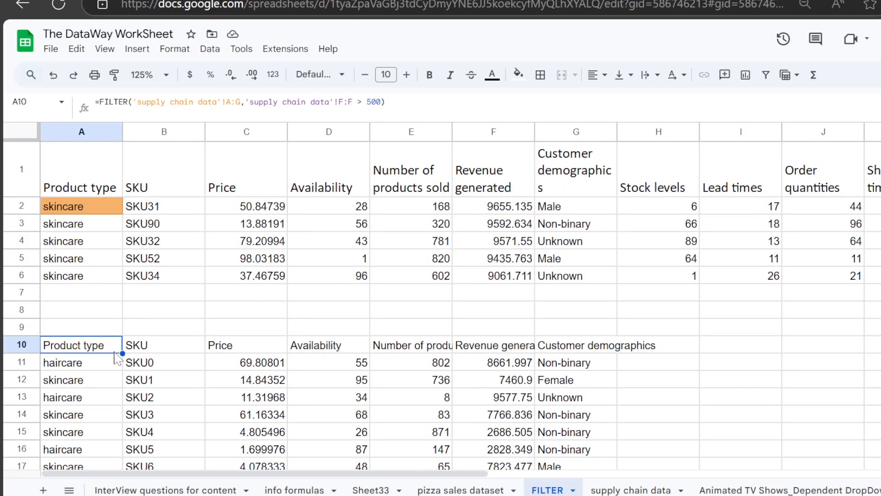
click(97, 102)
text(UNIQUE()
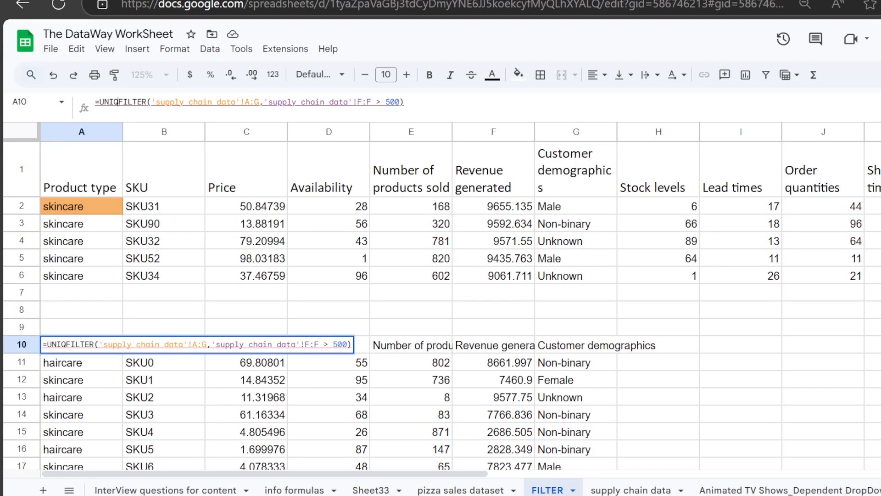
key(Right)
key(Right)
key(Right)
key(Right)
key(Right)
key(Right)
key(Right)
key(Right)
key(Right)
key(Right)
key(Right)
key(Right)
key(Right)
key(Right)
key(Right)
key(Right)
key(Right)
key(Right)
key(Right)
key(Right)
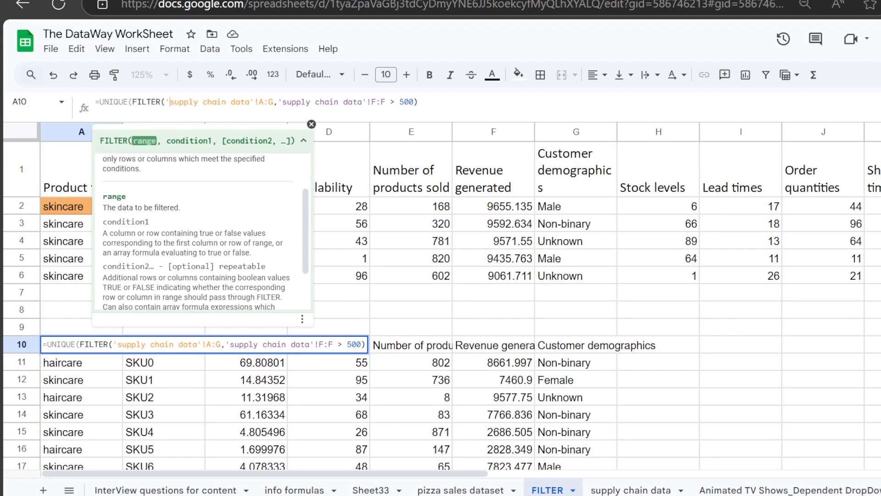
key(End)
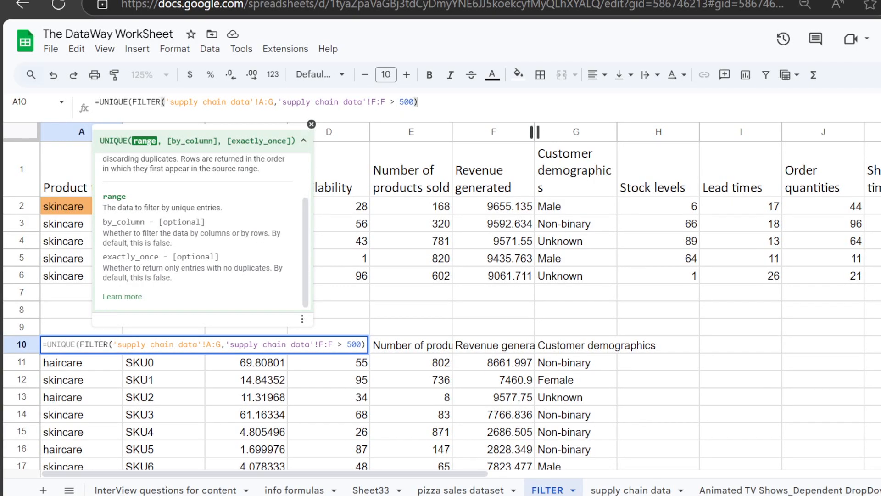
text())
key(Return)
scroll(212, 234, down, 13)
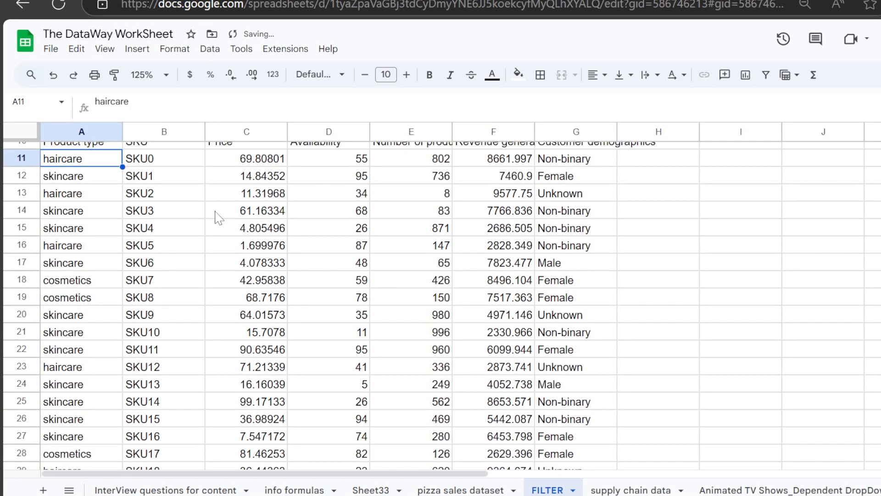
scroll(212, 248, up, 4)
scroll(212, 250, up, 9)
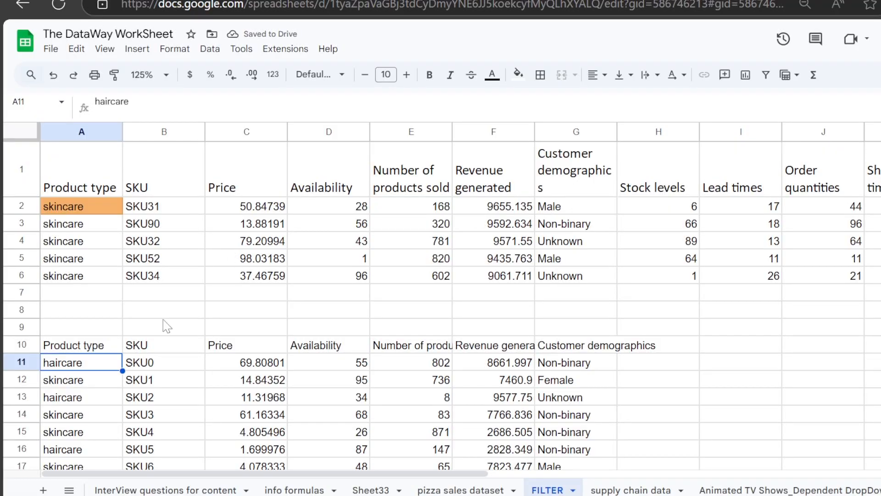
- Narrow the FILTER range inside the A10 UNIQUE formula to supply chain data columns A:B and check the rows
click(70, 353)
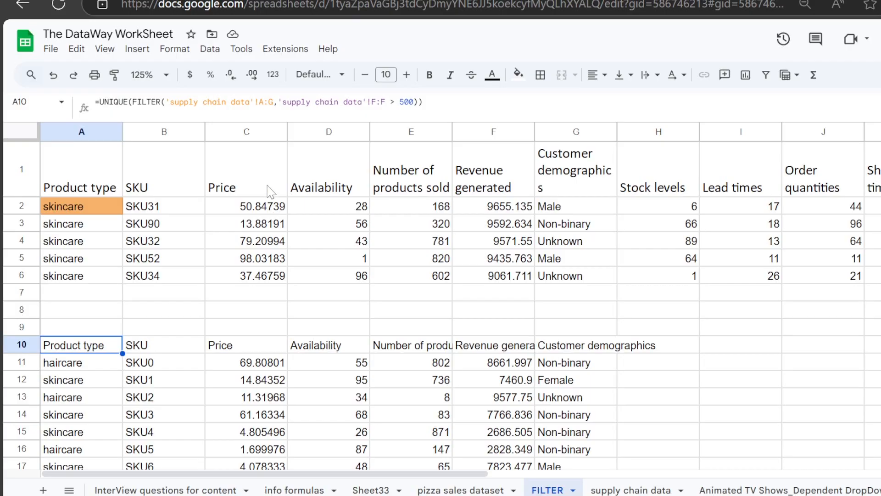
key(BackSpace)
text(B)
key(Return)
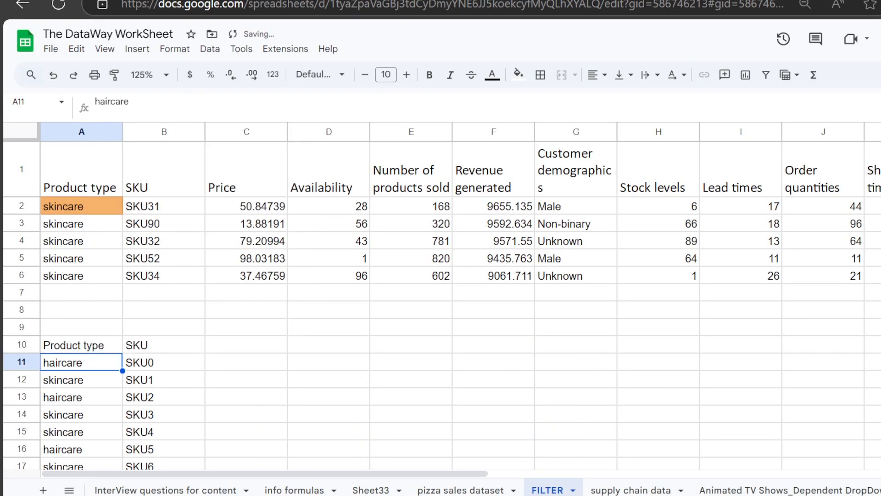
scroll(204, 277, down, 20)
scroll(207, 278, down, 5)
scroll(204, 275, up, 20)
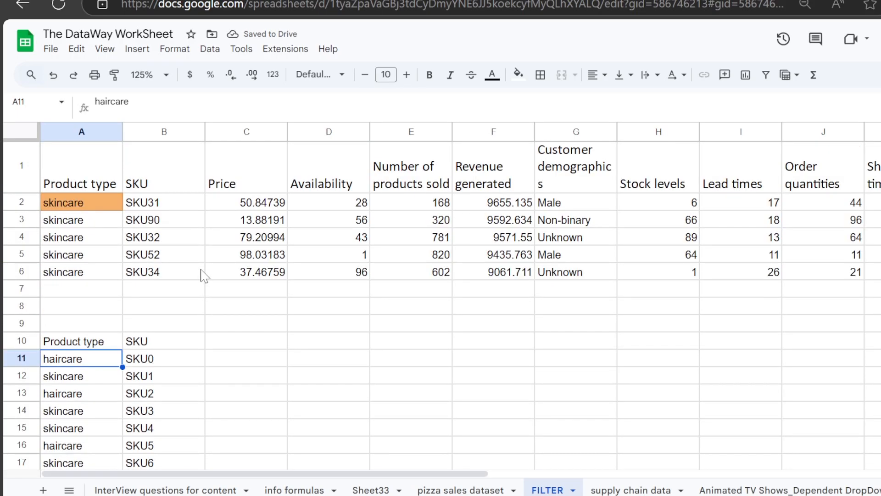
- Undo the range change in A10 and compare the SORTN rows in rows 2 to 6 with the rows below
click(80, 345)
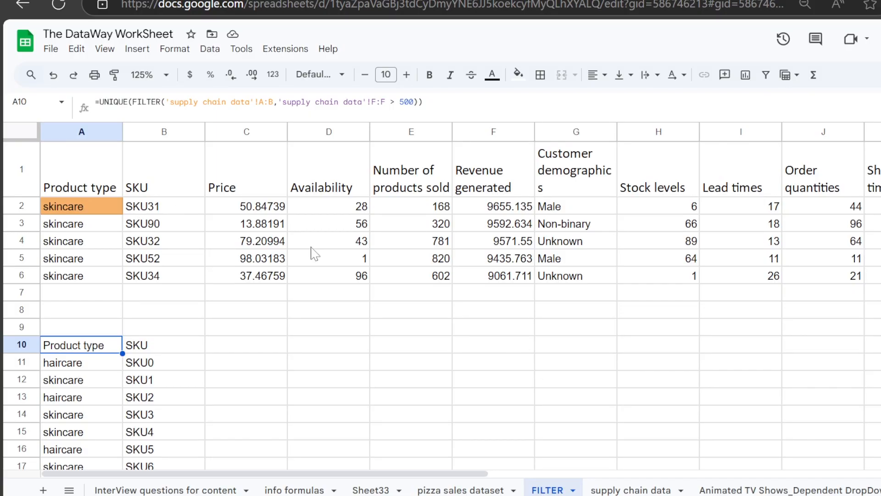
key(ctrl+z)
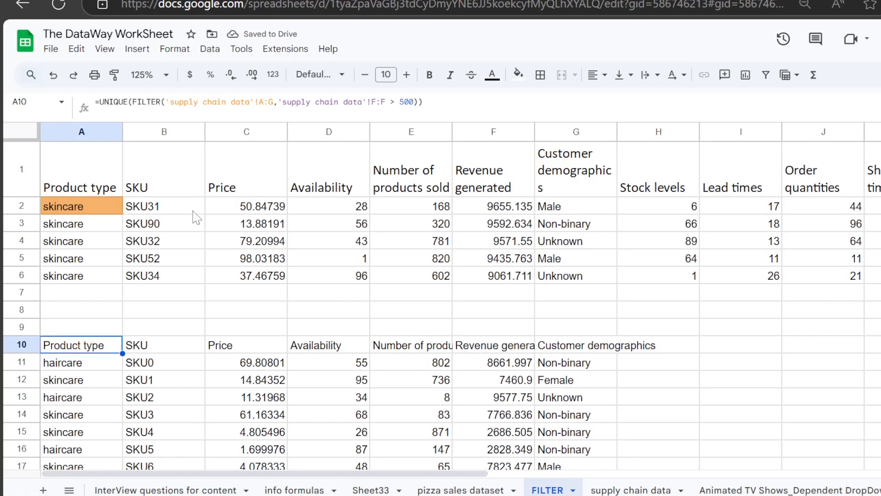
drag(114, 210, 111, 278)
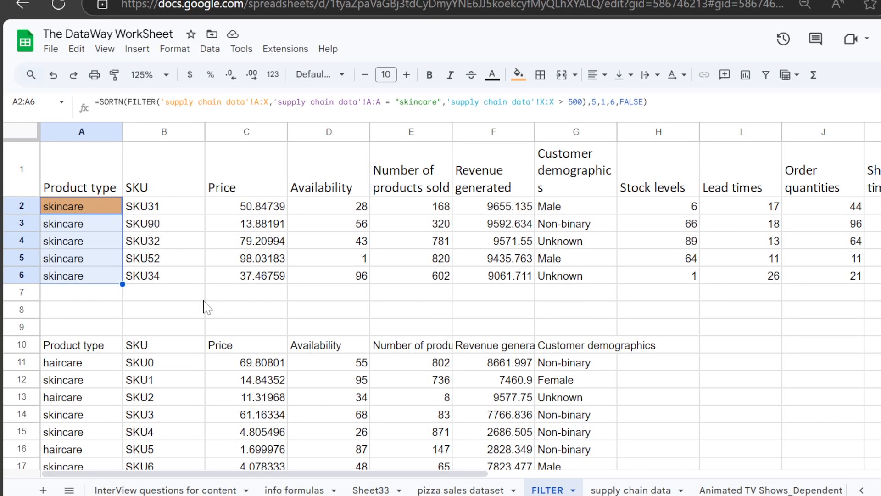
scroll(397, 312, down, 10)
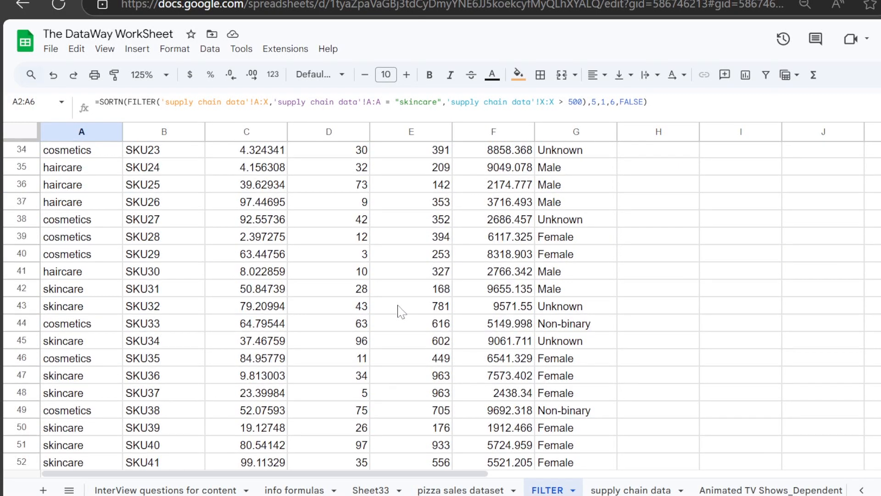
scroll(398, 311, up, 10)
drag(558, 177, 516, 276)
click(520, 277)
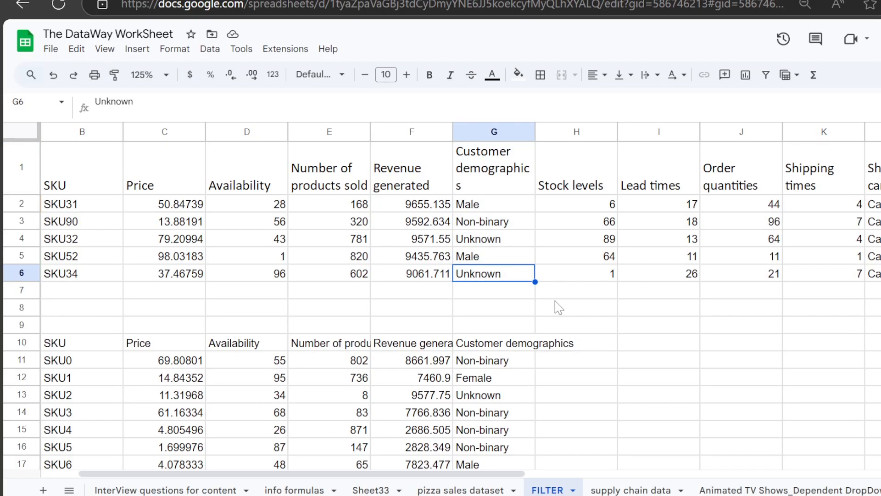
scroll(105, 352, left, 2)
click(105, 353)
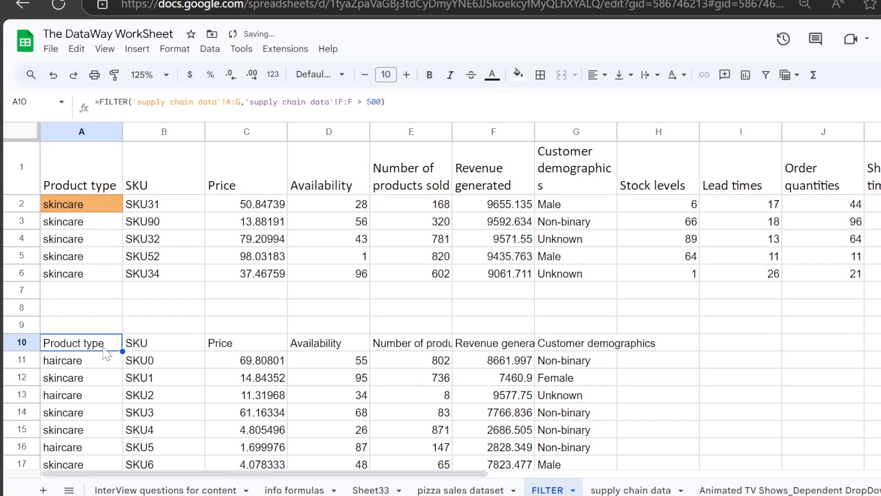
- Undo the deletion in A33, and redo the edits up to the A10 UNIQUE formula over columns A:B
click(53, 76)
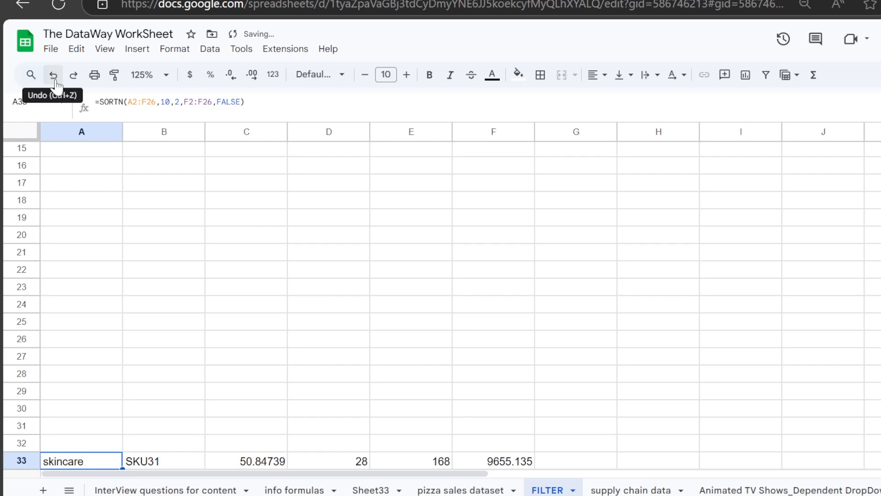
click(68, 79)
click(69, 80)
click(68, 80)
scroll(147, 277, up, 4)
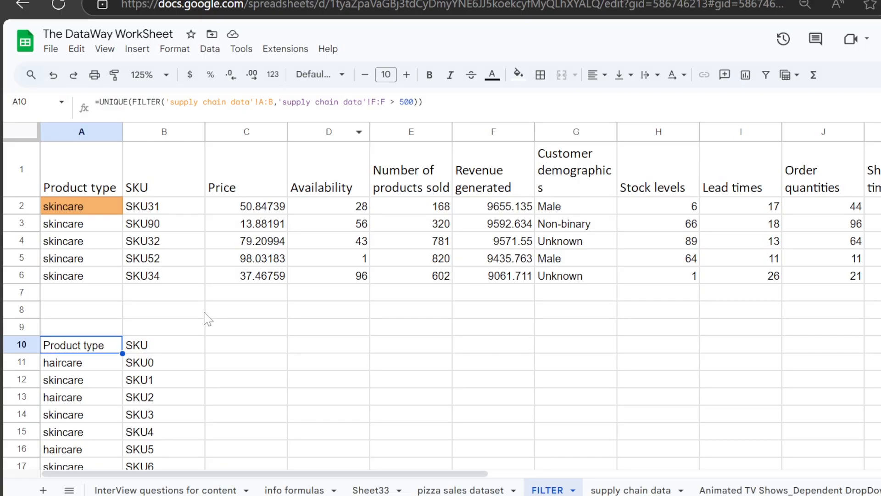
- Look through the product type and SKU list, and clear the formula from A10
scroll(136, 381, down, 10)
scroll(136, 381, down, 6)
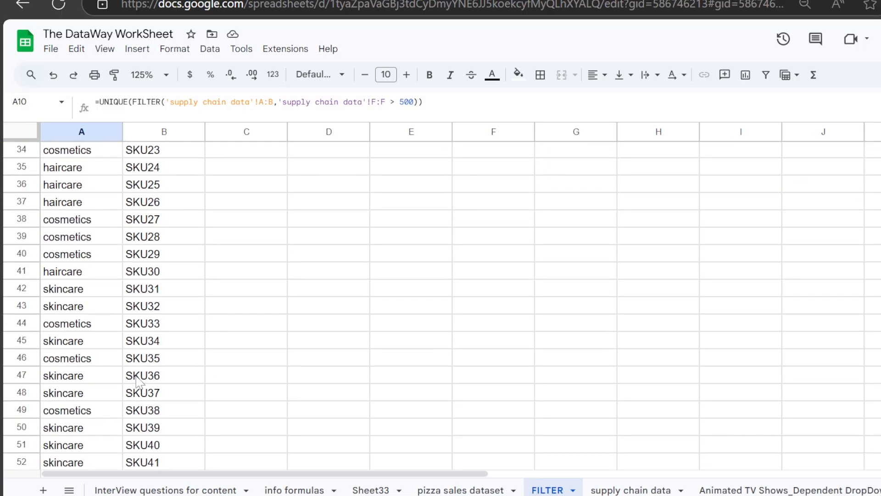
scroll(137, 382, up, 15)
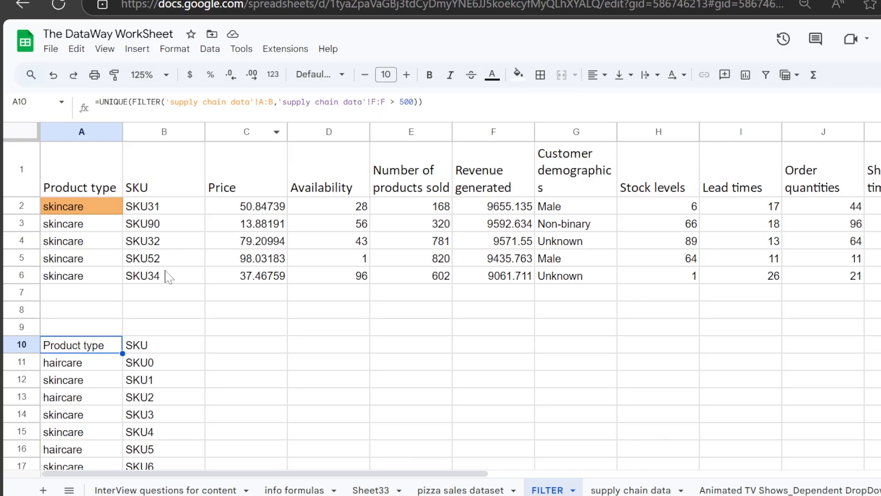
key(Delete)
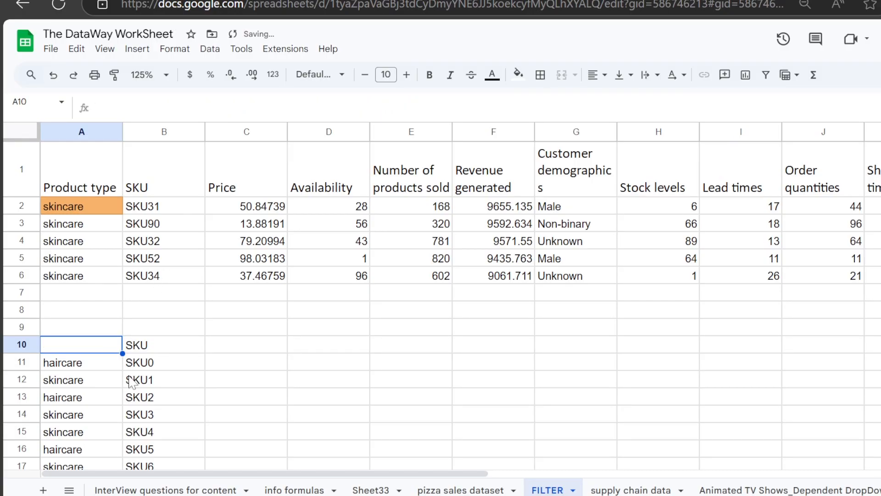
scroll(163, 368, down, 10)
scroll(164, 369, up, 10)
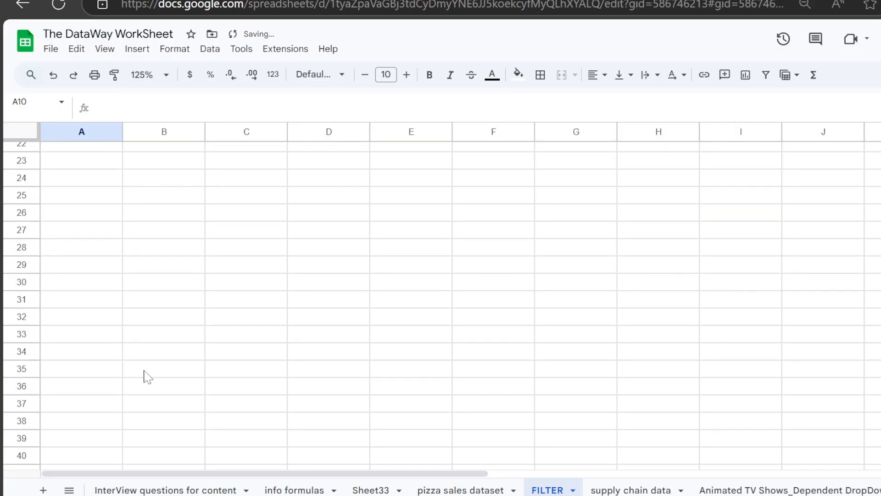